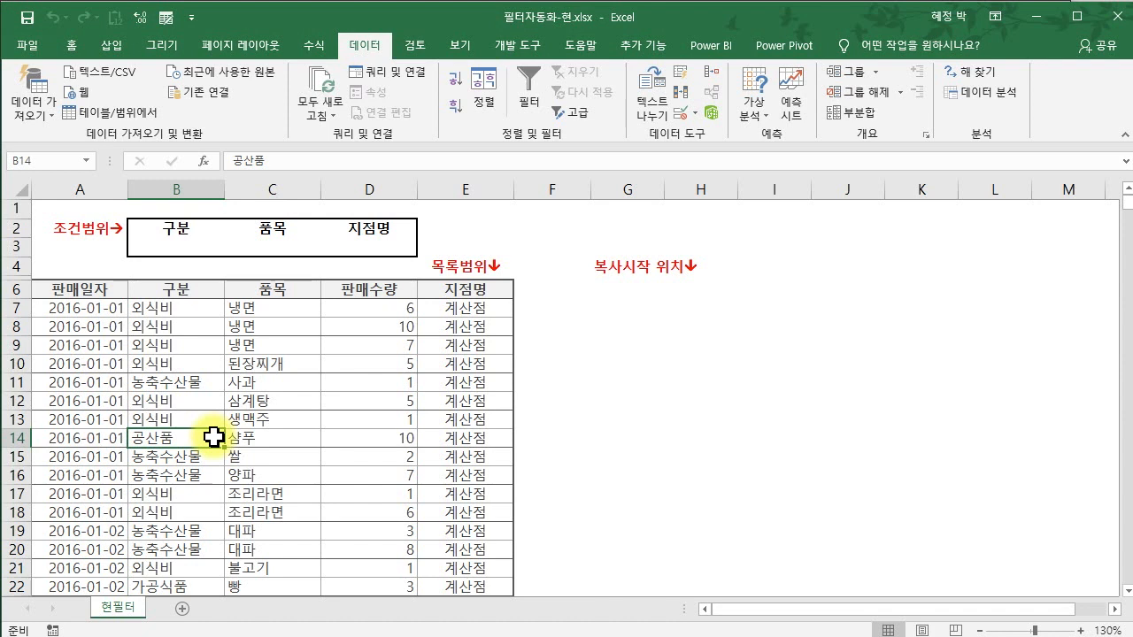
Load the sales list A6:E7106 into the Power Query Editor as a table with headers
{"action": "left_click", "coordinate": [181, 251]}
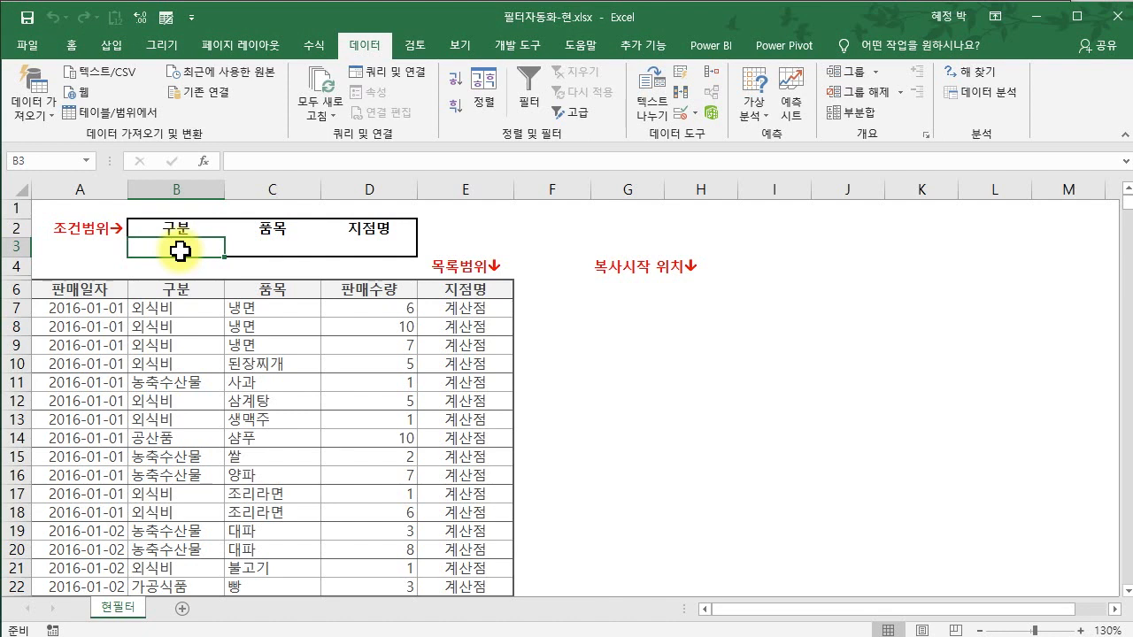
{"action": "left_click", "coordinate": [216, 382]}
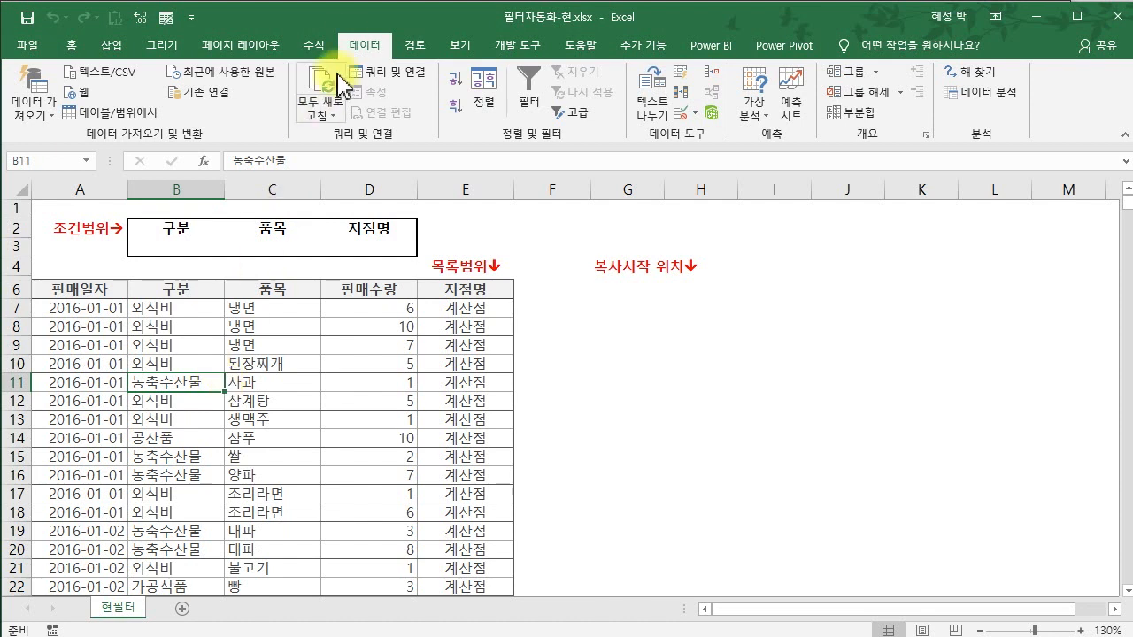
{"action": "left_click", "coordinate": [129, 113]}
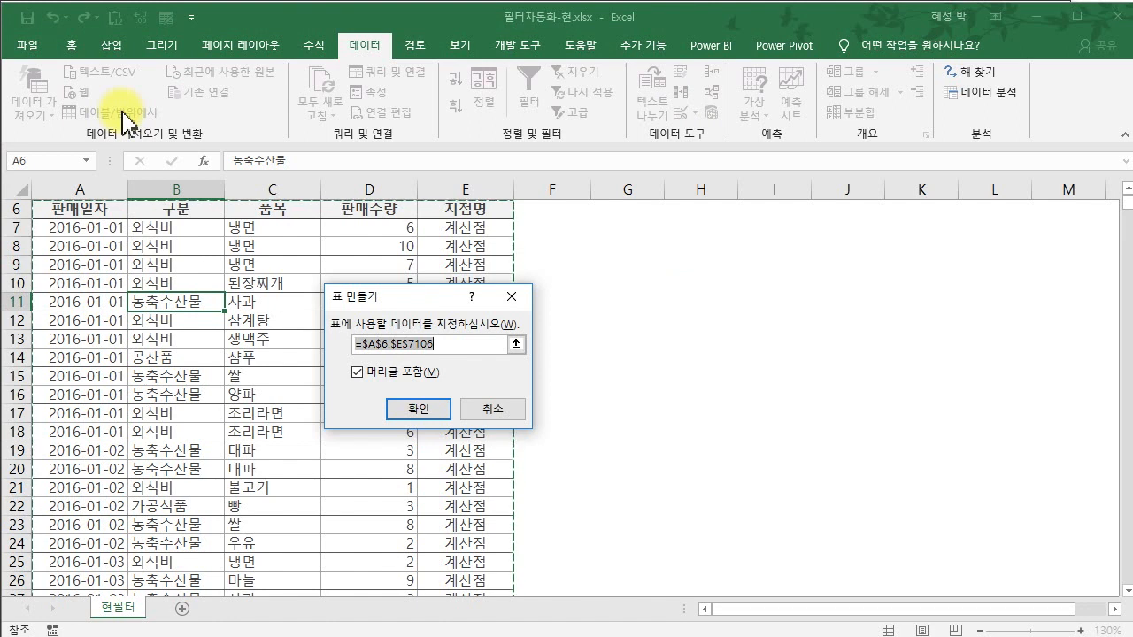
{"action": "left_click", "coordinate": [420, 406]}
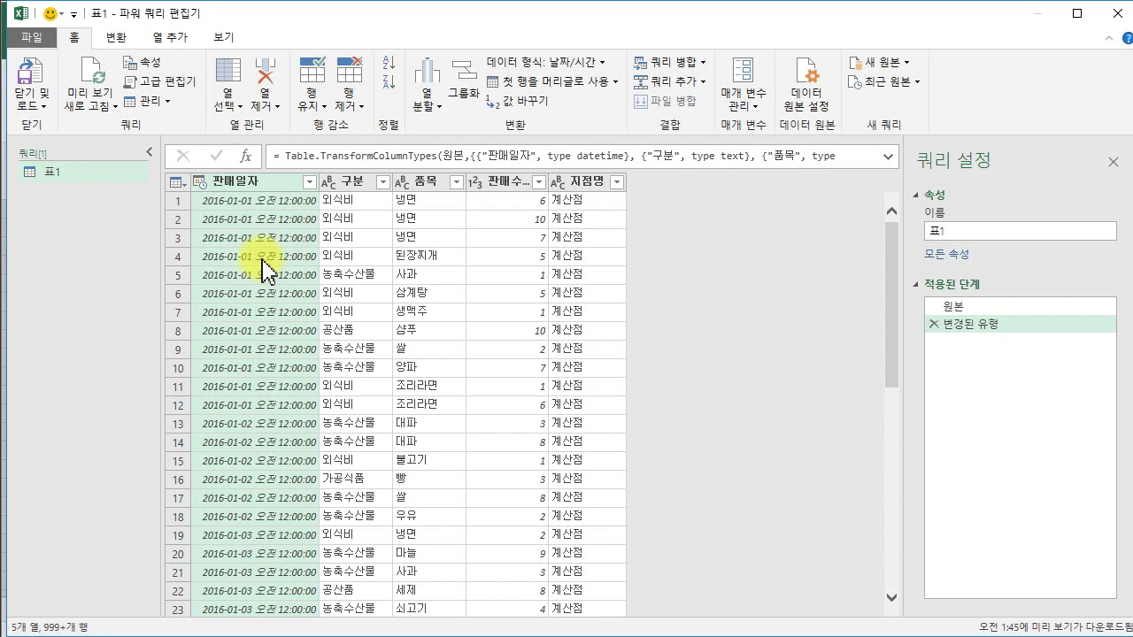
Rename the sales data query as 원본
{"action": "double_click", "coordinate": [1001, 232]}
{"action": "type", "text": "dn"}
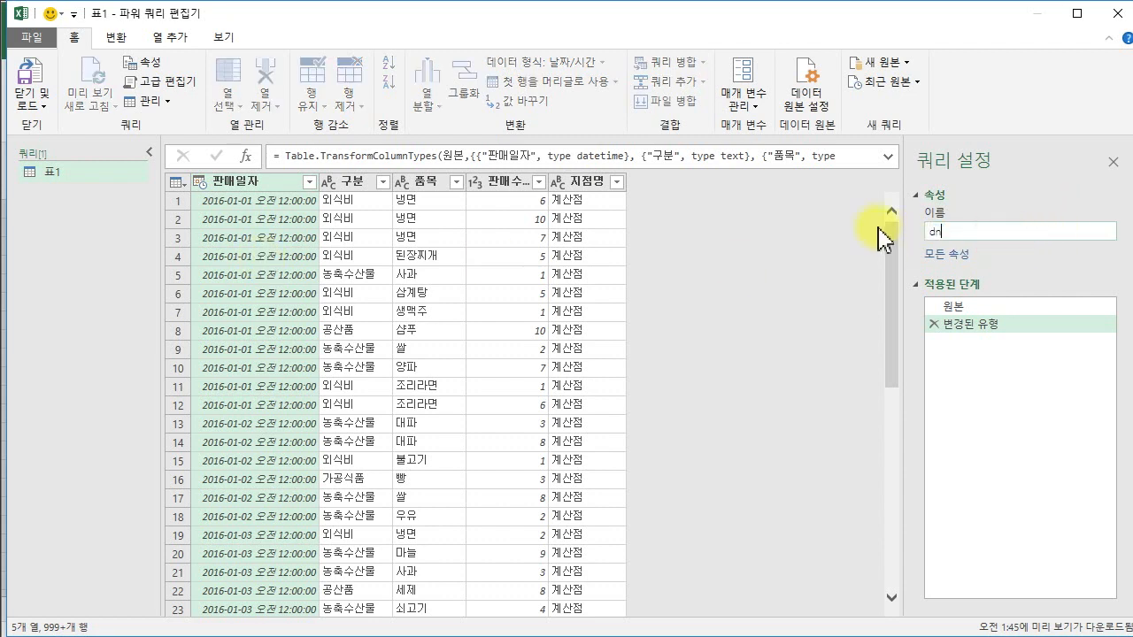
{"action": "key", "text": "BackSpace"}
{"action": "key", "text": "BackSpace"}
{"action": "type", "text": "우원본"}
{"action": "key", "text": "Return"}
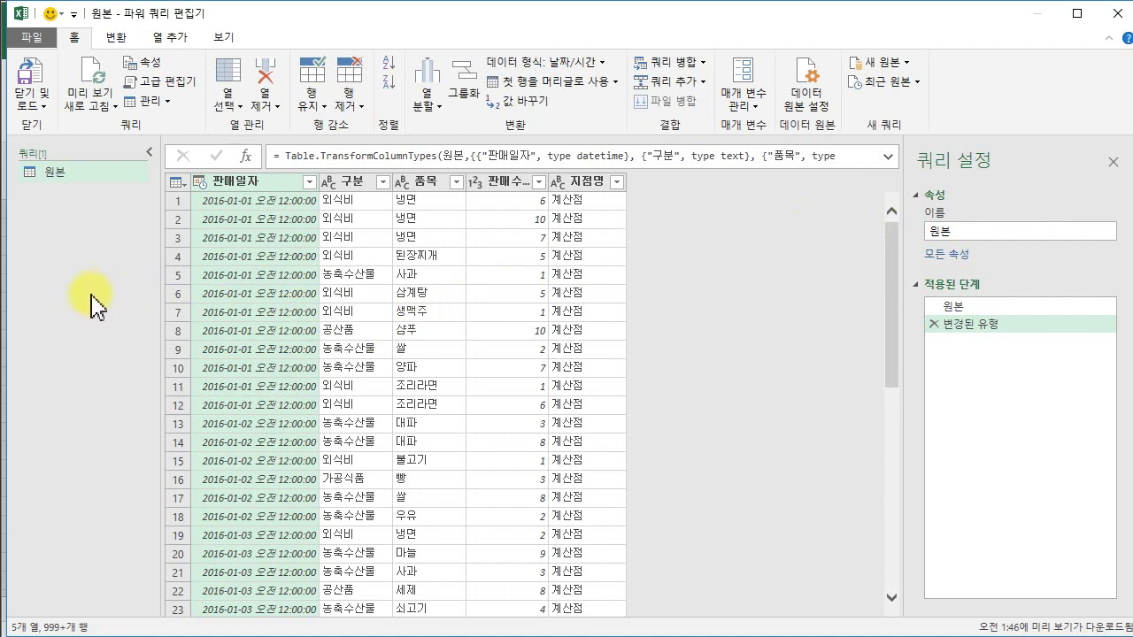
Copy and paste the 원본 query as an independent query and name the copy 결과
{"action": "right_click", "coordinate": [80, 175]}
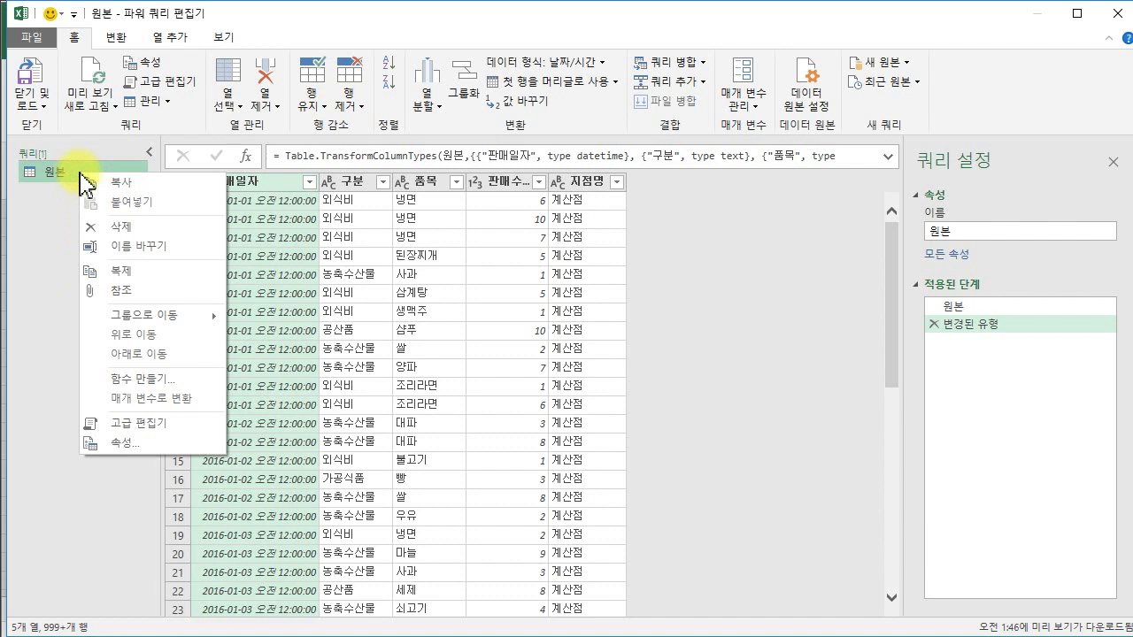
{"action": "left_click", "coordinate": [101, 183]}
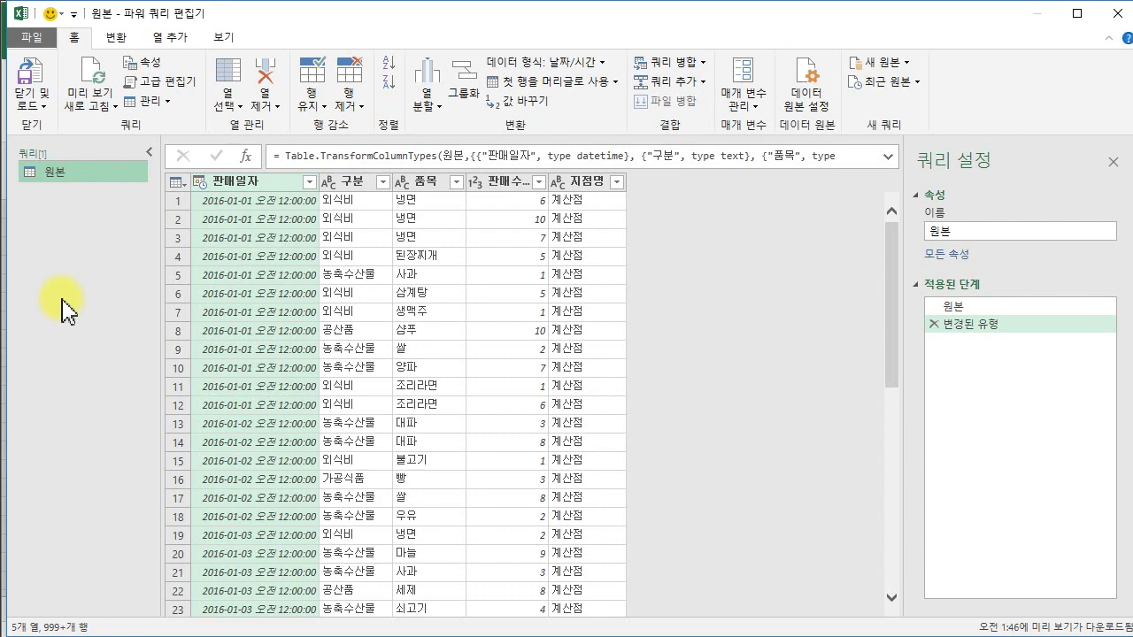
{"action": "right_click", "coordinate": [78, 206]}
{"action": "left_click", "coordinate": [102, 218]}
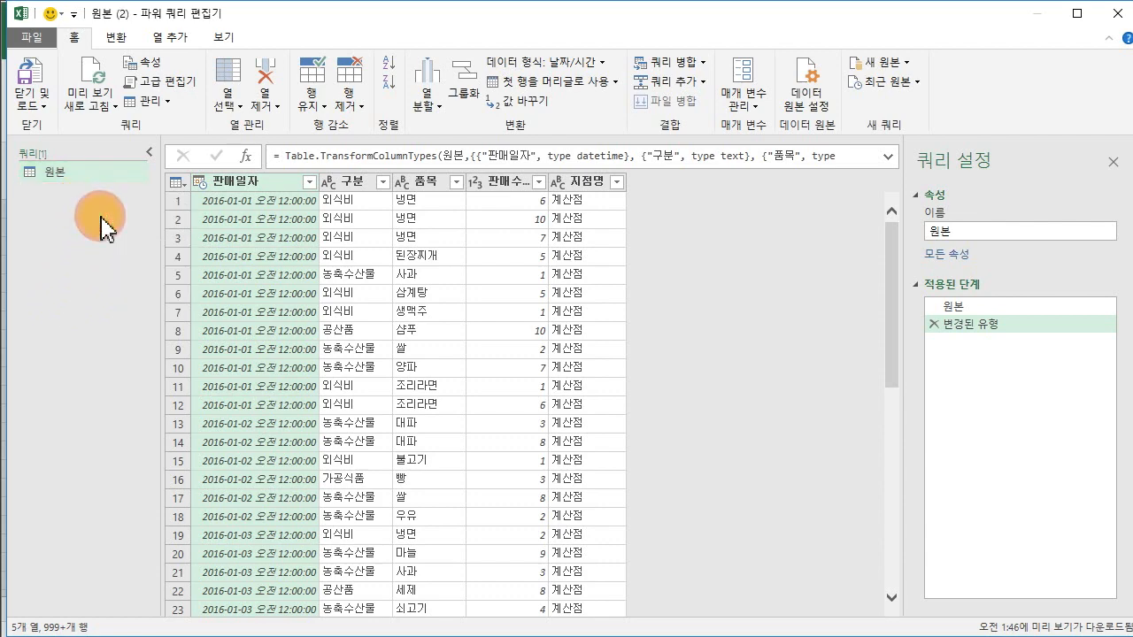
{"action": "left_click", "coordinate": [1001, 231]}
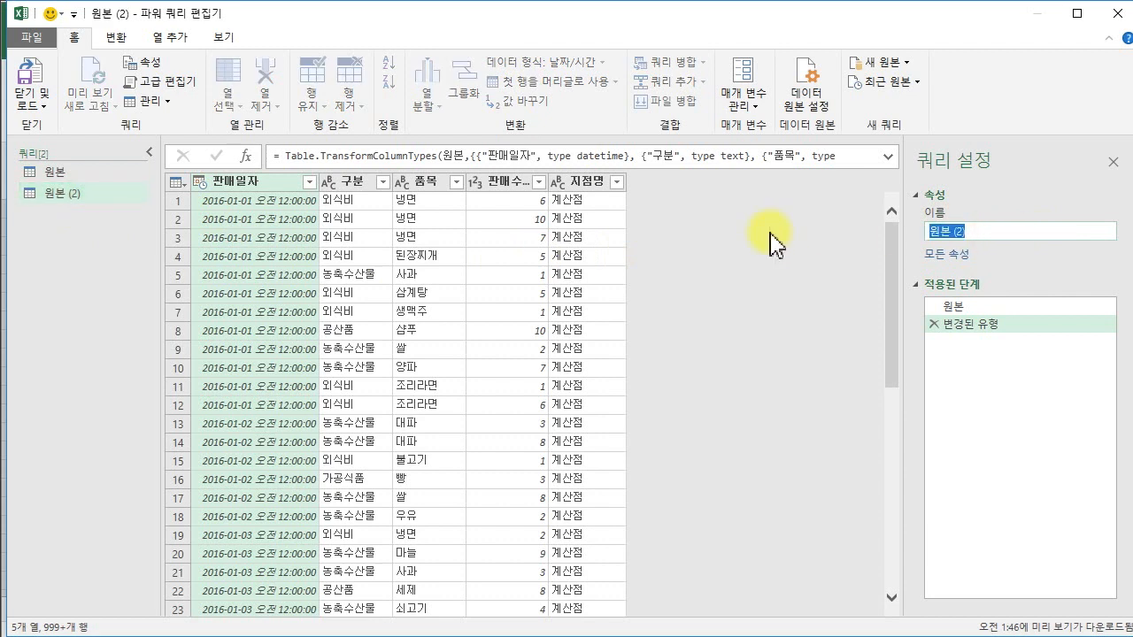
{"action": "key", "text": "BackSpace"}
{"action": "type", "text": "결과"}
{"action": "key", "text": "Return"}
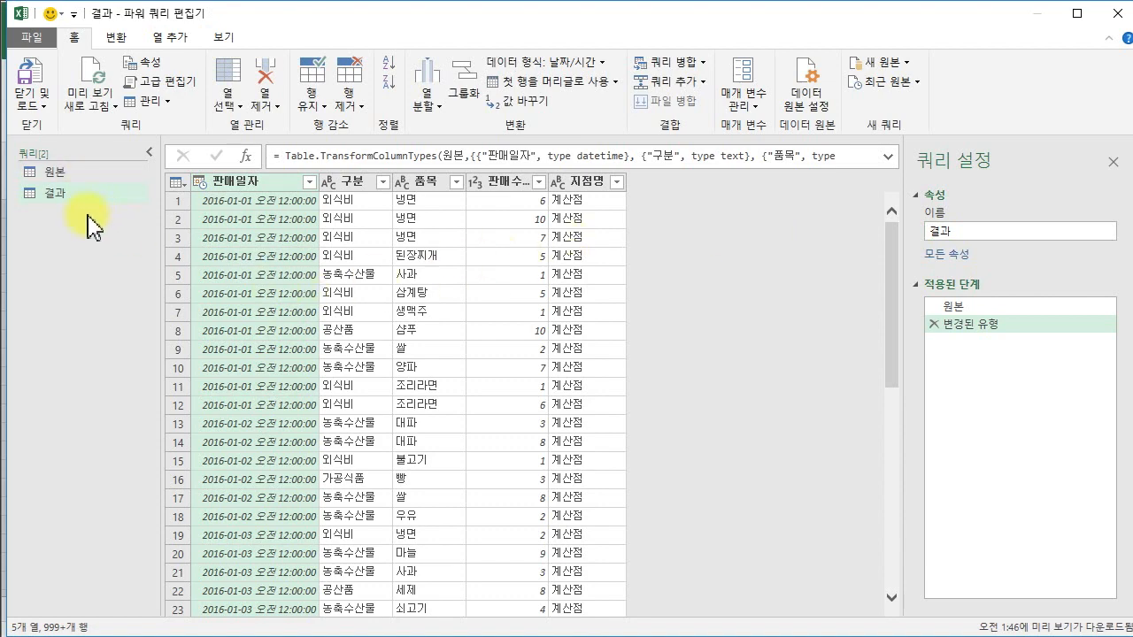
Create a reference query from 원본 and name it 구분목록
{"action": "left_click", "coordinate": [58, 177]}
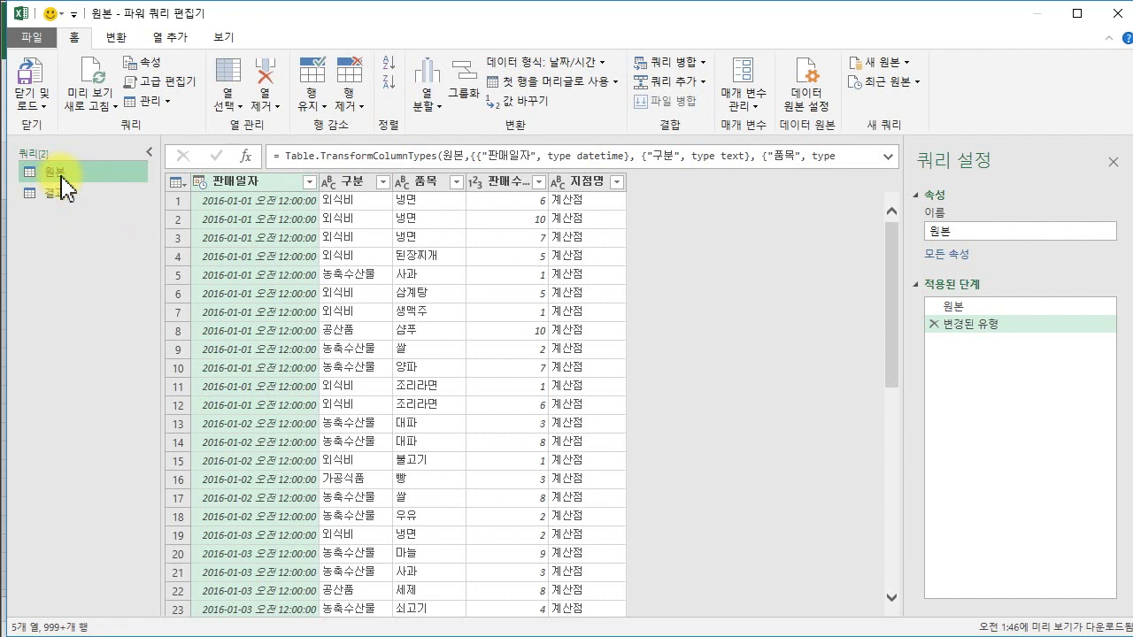
{"action": "right_click", "coordinate": [61, 179]}
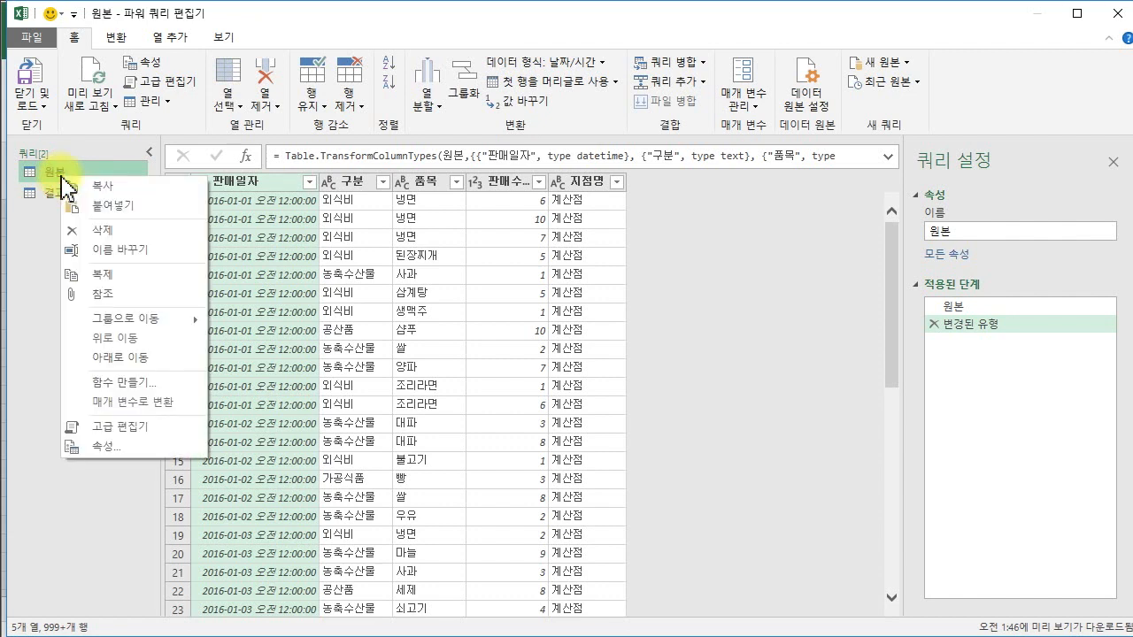
{"action": "left_click", "coordinate": [130, 301]}
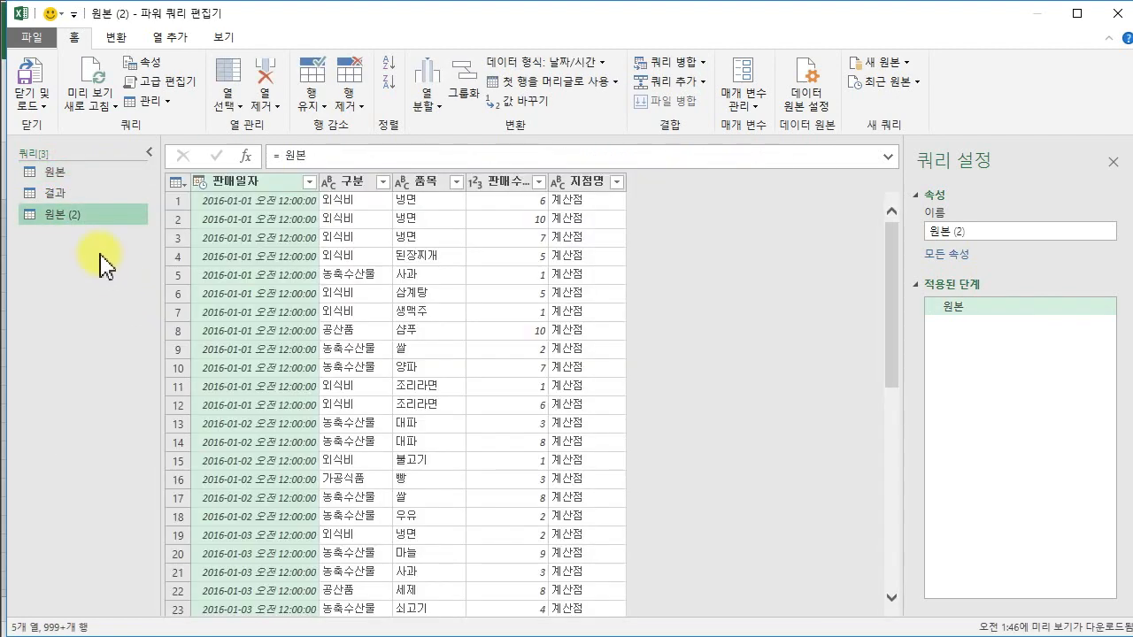
{"action": "left_click", "coordinate": [979, 232]}
{"action": "left_click_drag", "start_coordinate": [979, 232], "coordinate": [734, 195]}
{"action": "key", "text": "BackSpace"}
{"action": "type", "text": "구분목록"}
{"action": "key", "text": "Return"}
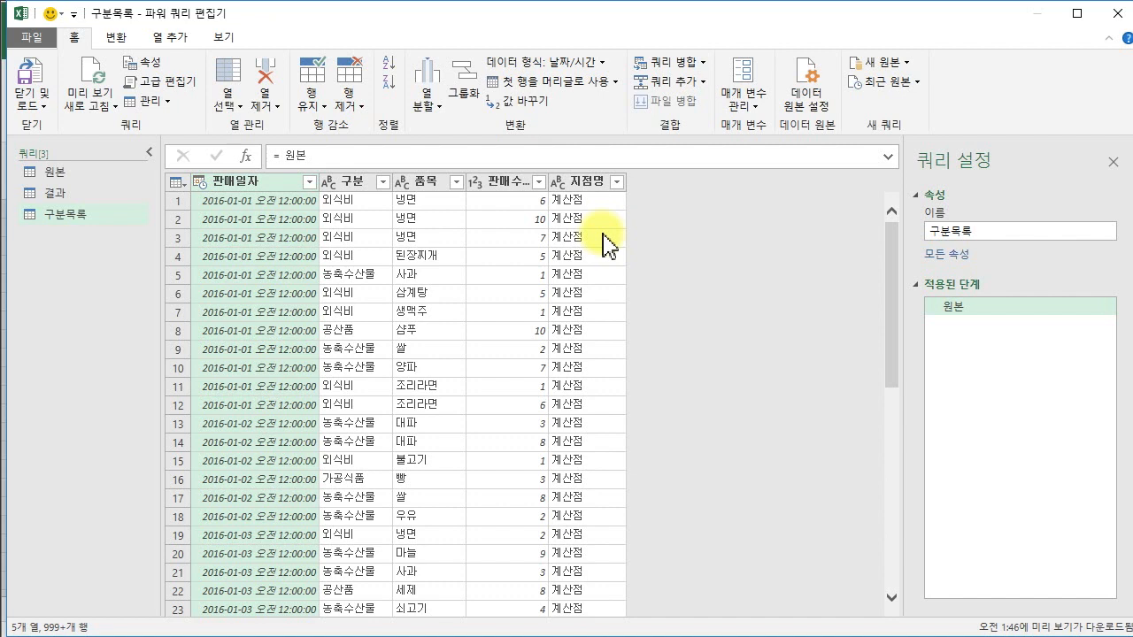
Change the 판매일자 column in the 원본 query to the date type (날짜), replacing the current type conversion
{"action": "left_click", "coordinate": [69, 195]}
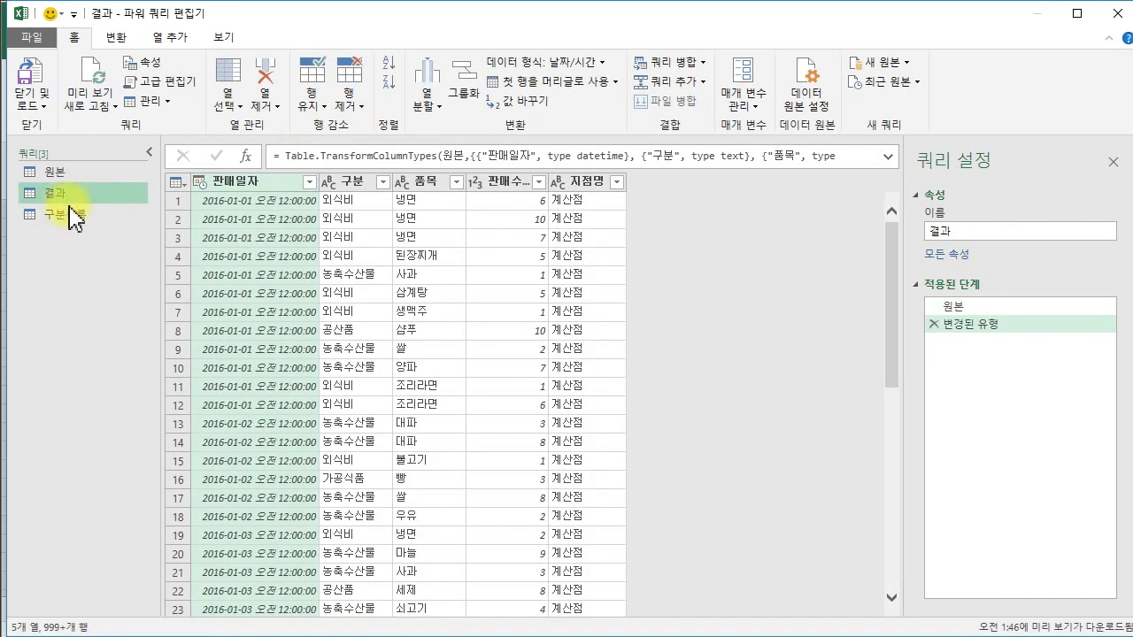
{"action": "left_click", "coordinate": [73, 216]}
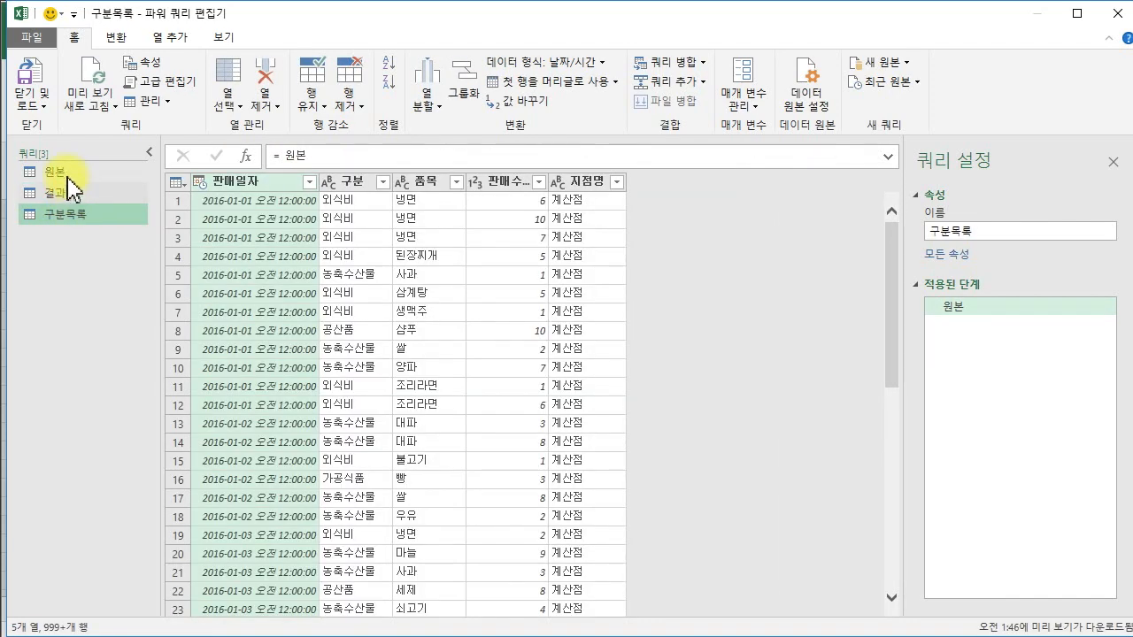
{"action": "left_click", "coordinate": [61, 176]}
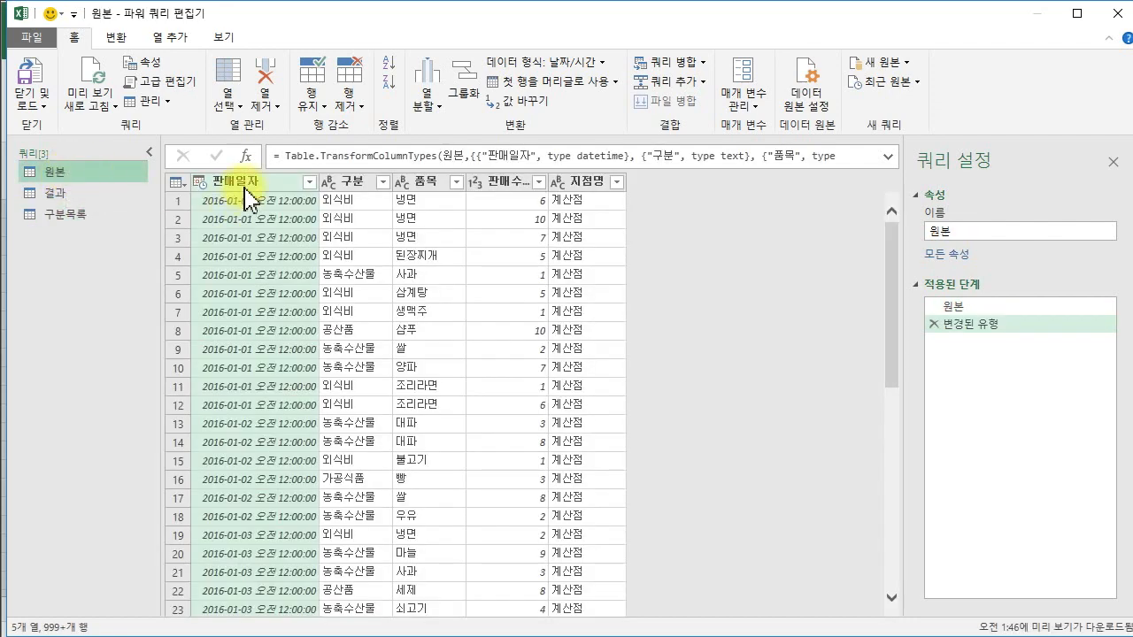
{"action": "left_click", "coordinate": [550, 64]}
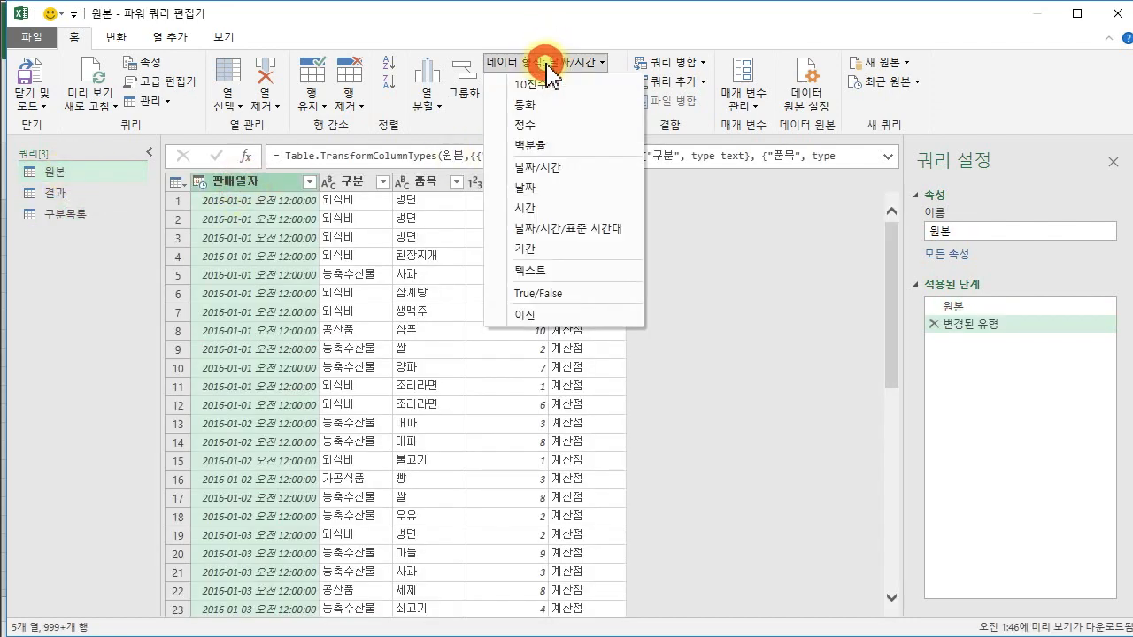
{"action": "left_click", "coordinate": [527, 187]}
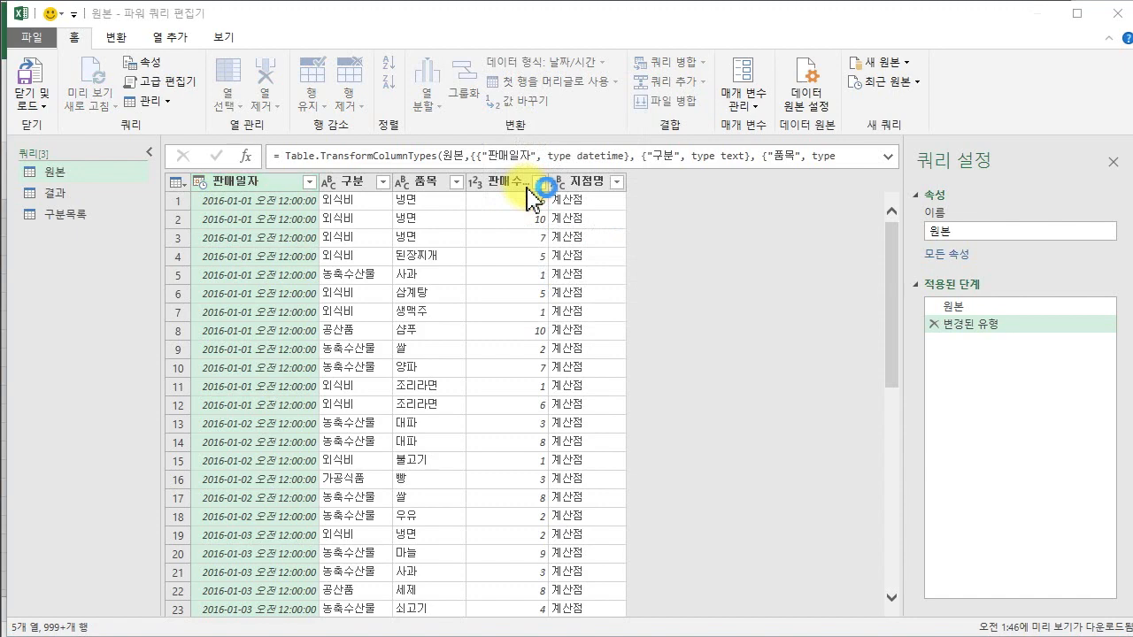
{"action": "left_click", "coordinate": [589, 365]}
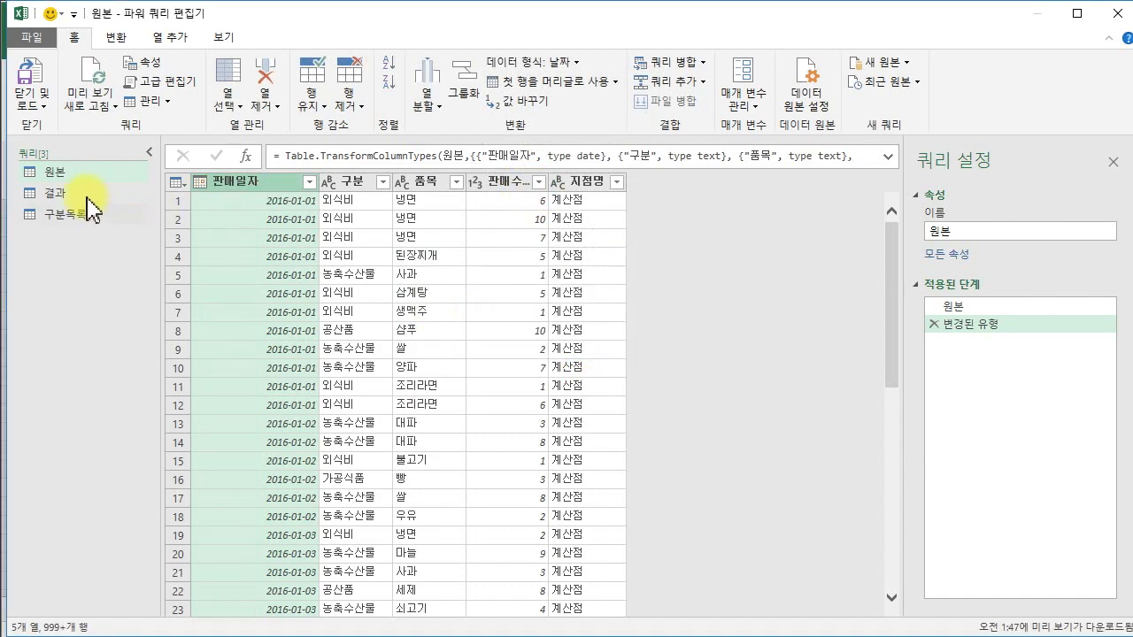
In the 구분목록 query, remove all columns except 구분 and remove the duplicate items
{"action": "left_click", "coordinate": [60, 193]}
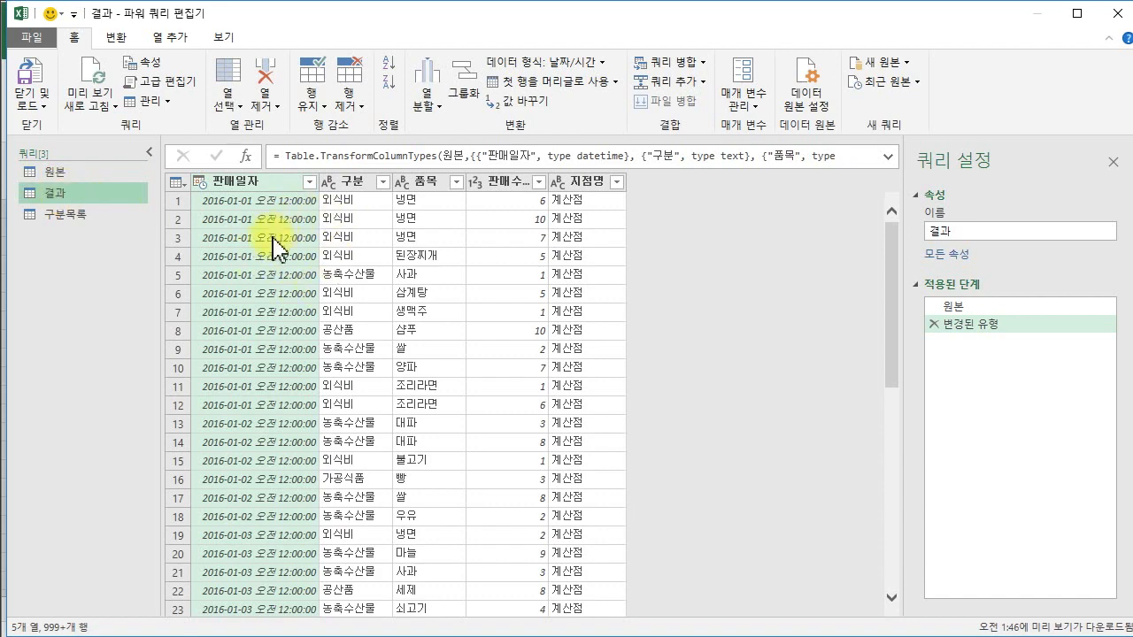
{"action": "left_click", "coordinate": [71, 222]}
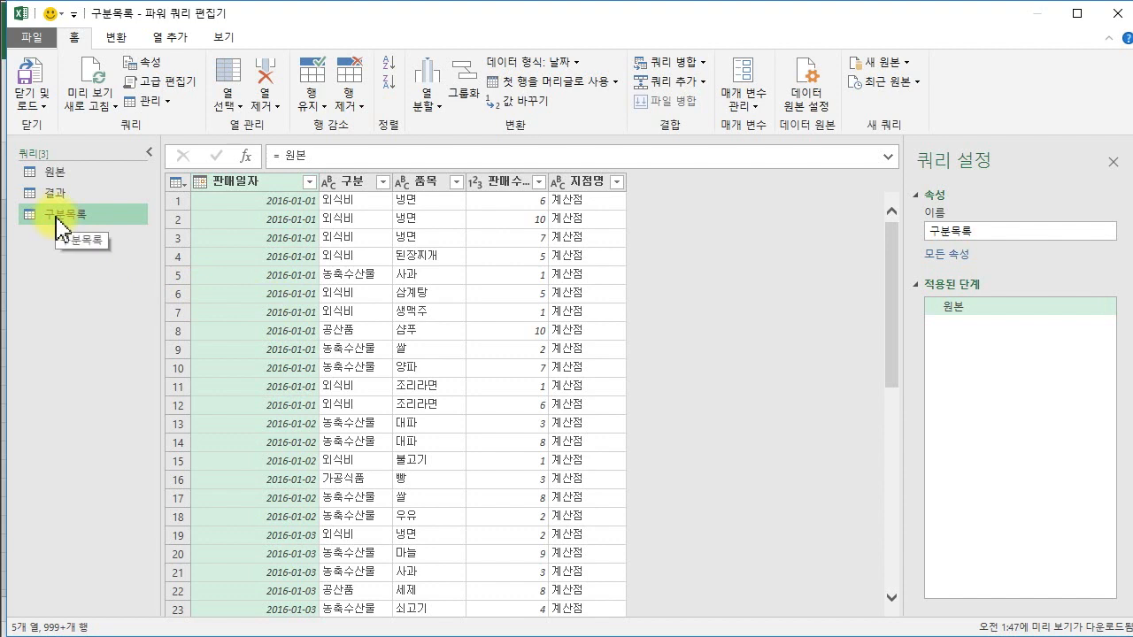
{"action": "left_click", "coordinate": [345, 182]}
{"action": "right_click", "coordinate": [347, 182]}
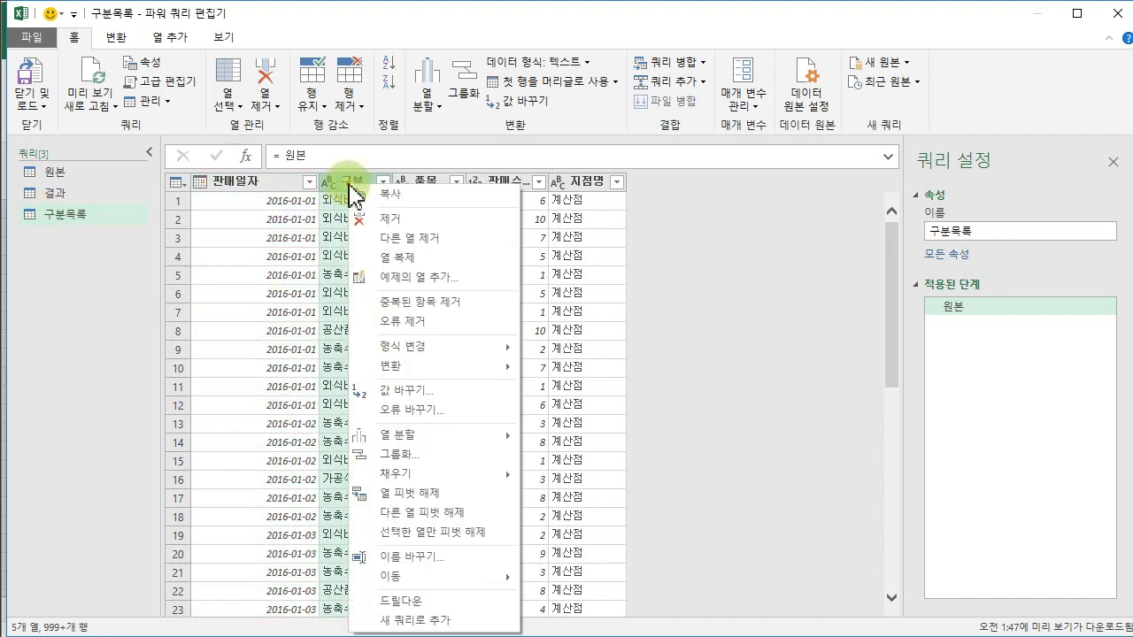
{"action": "left_click", "coordinate": [419, 239]}
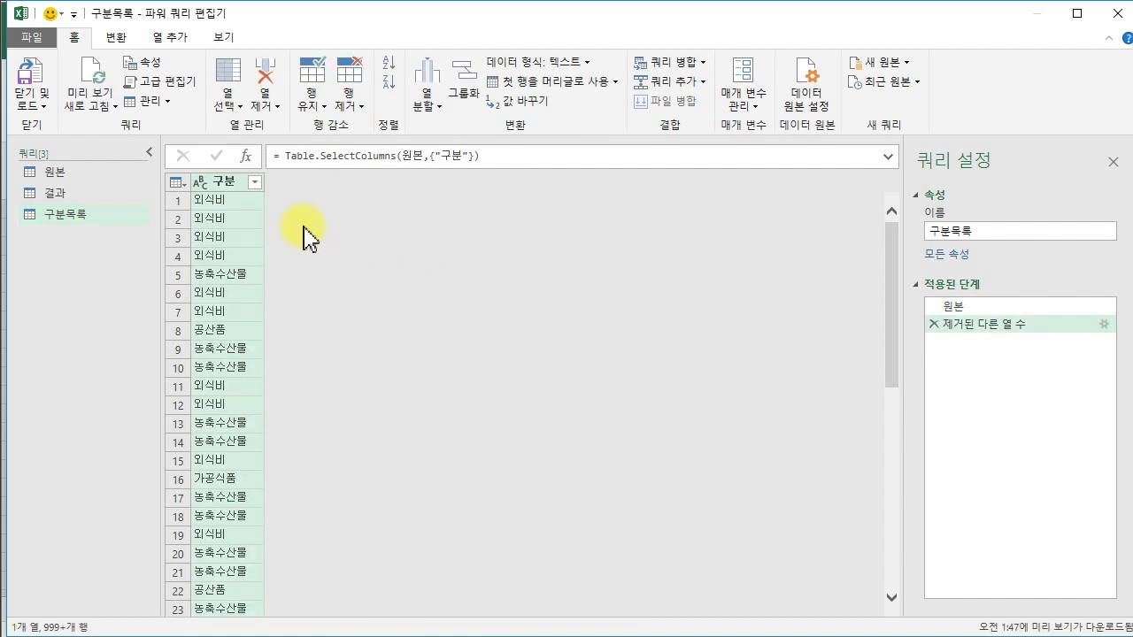
{"action": "left_click", "coordinate": [176, 183]}
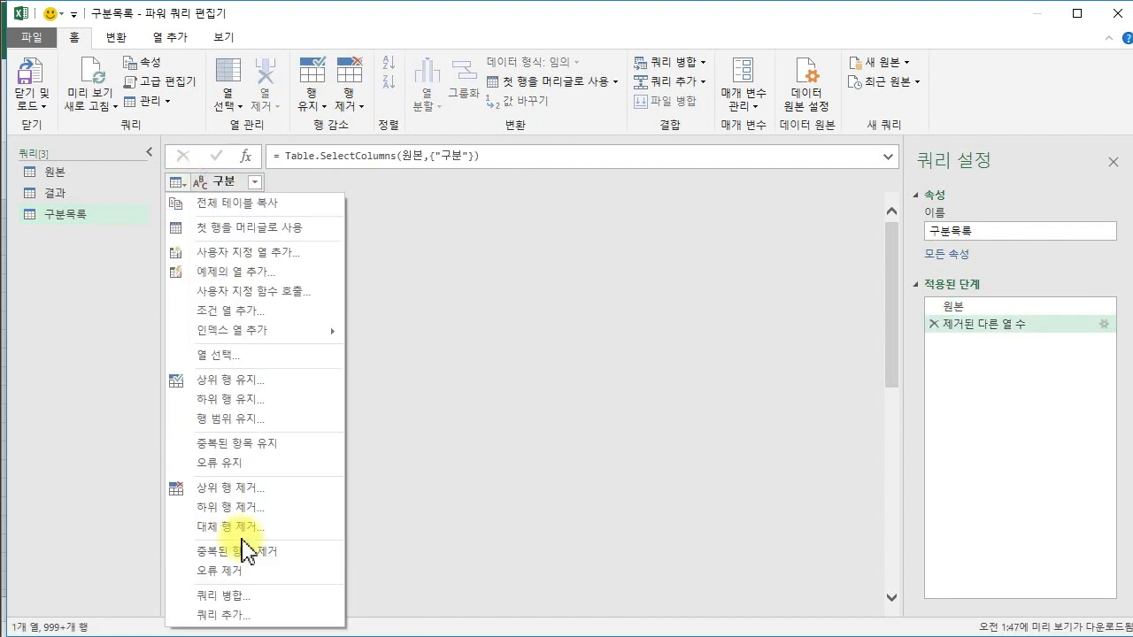
{"action": "left_click", "coordinate": [244, 556]}
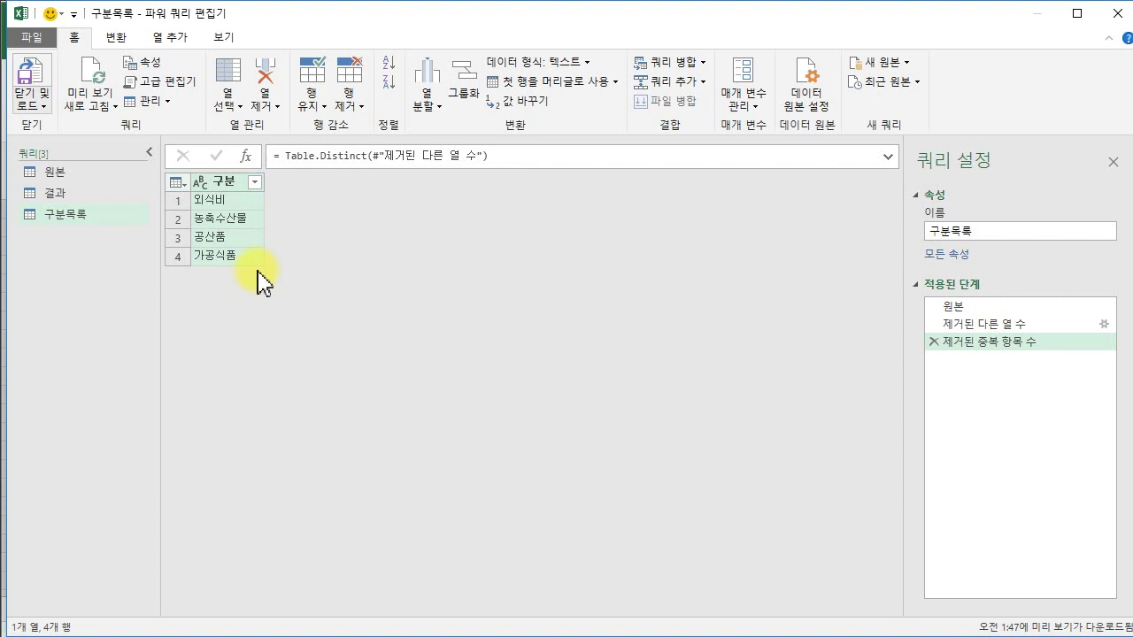
Close the query editor and load the queries into new worksheets as tables
{"action": "left_click", "coordinate": [41, 104]}
{"action": "left_click", "coordinate": [74, 148]}
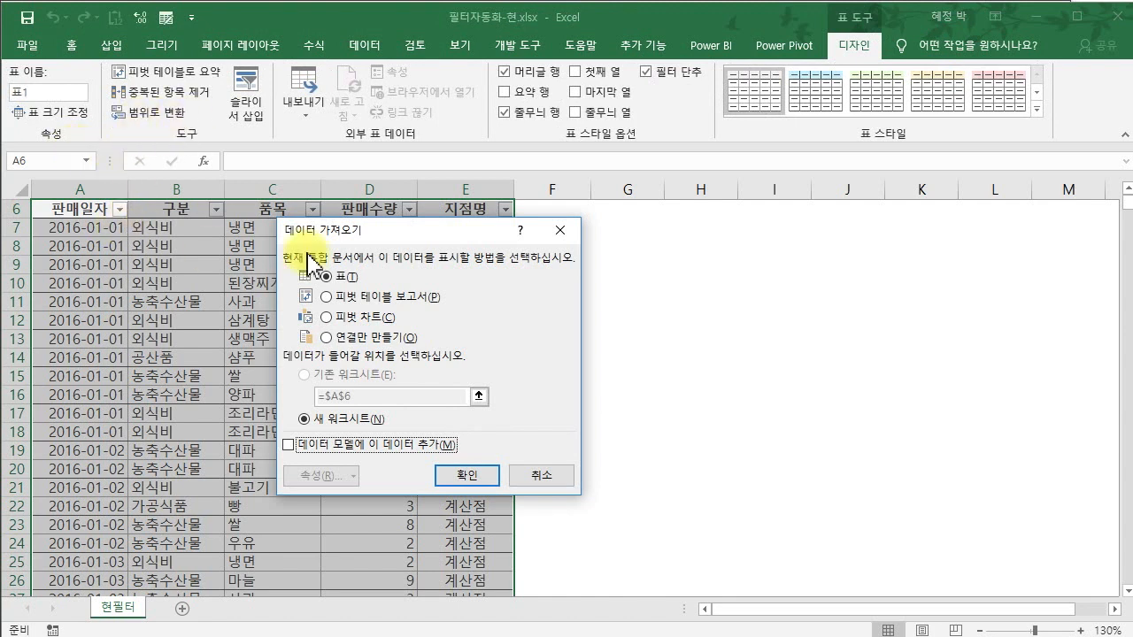
{"action": "left_click_drag", "start_coordinate": [389, 231], "coordinate": [513, 164]}
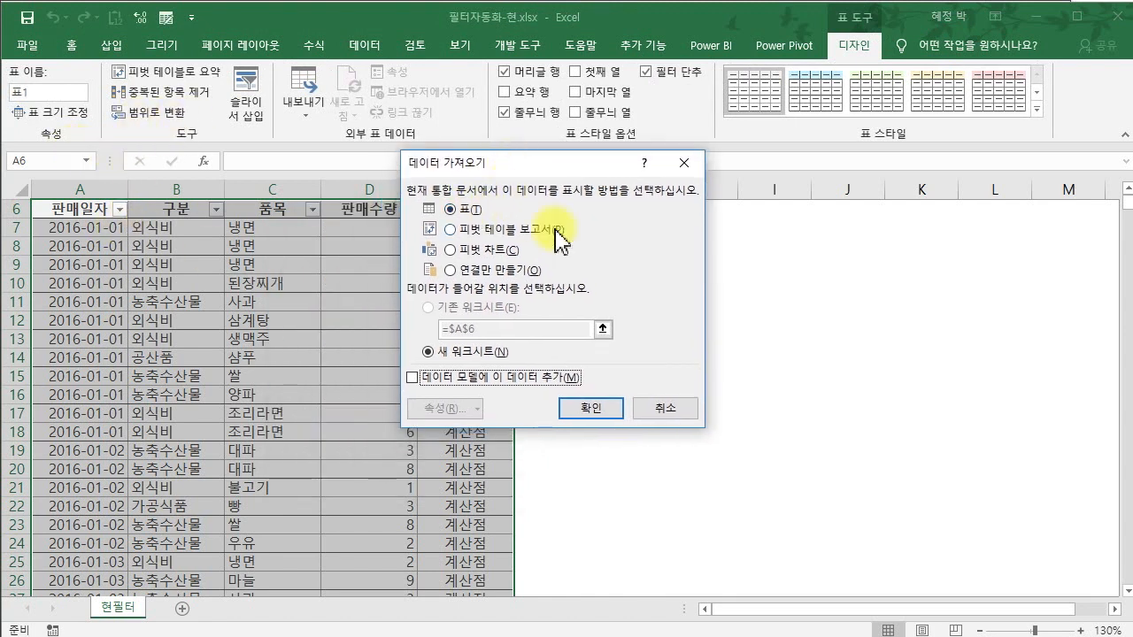
{"action": "left_click", "coordinate": [590, 416]}
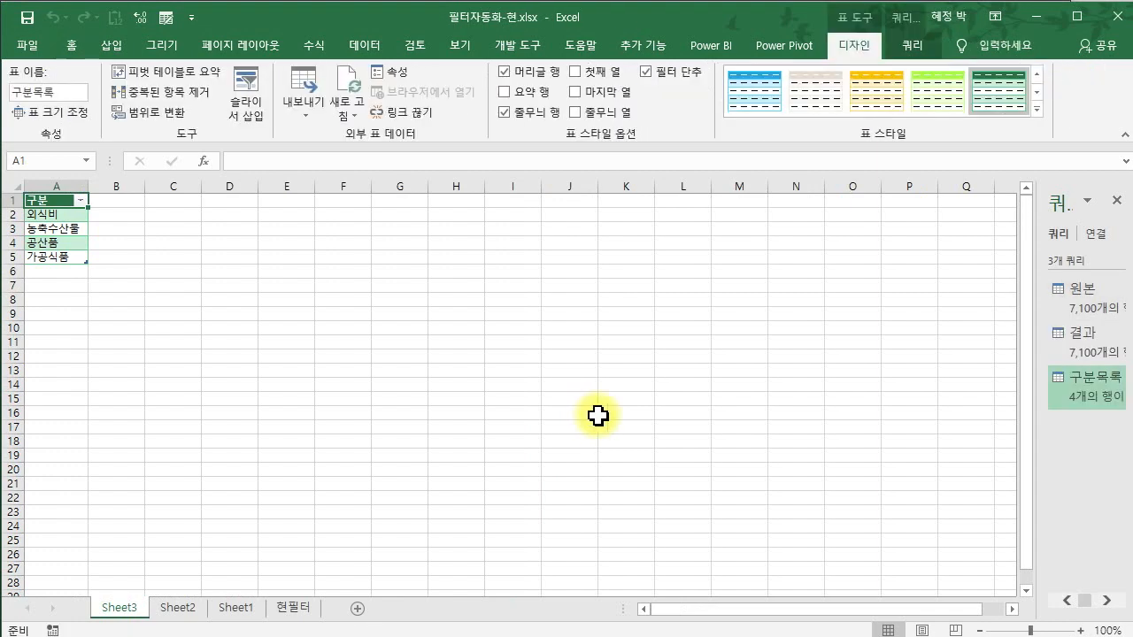
Widen the queries pane and examine the loaded 원본, 결과 and 구분목록 tables on their worksheets
{"action": "left_click_drag", "start_coordinate": [1032, 349], "coordinate": [911, 354]}
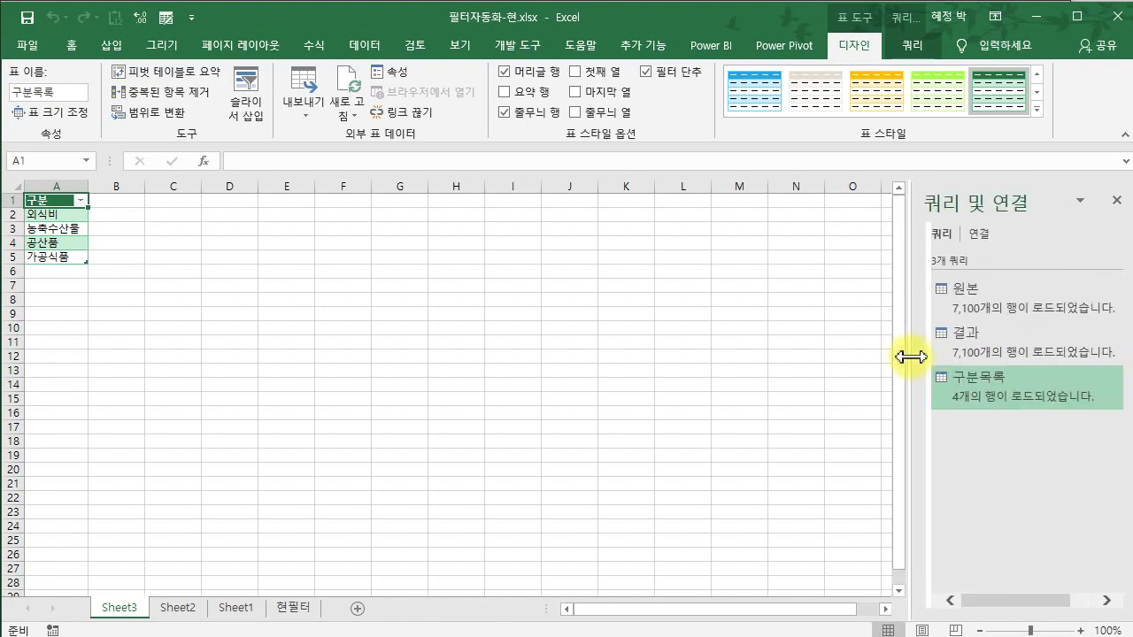
{"action": "left_click", "coordinate": [990, 306]}
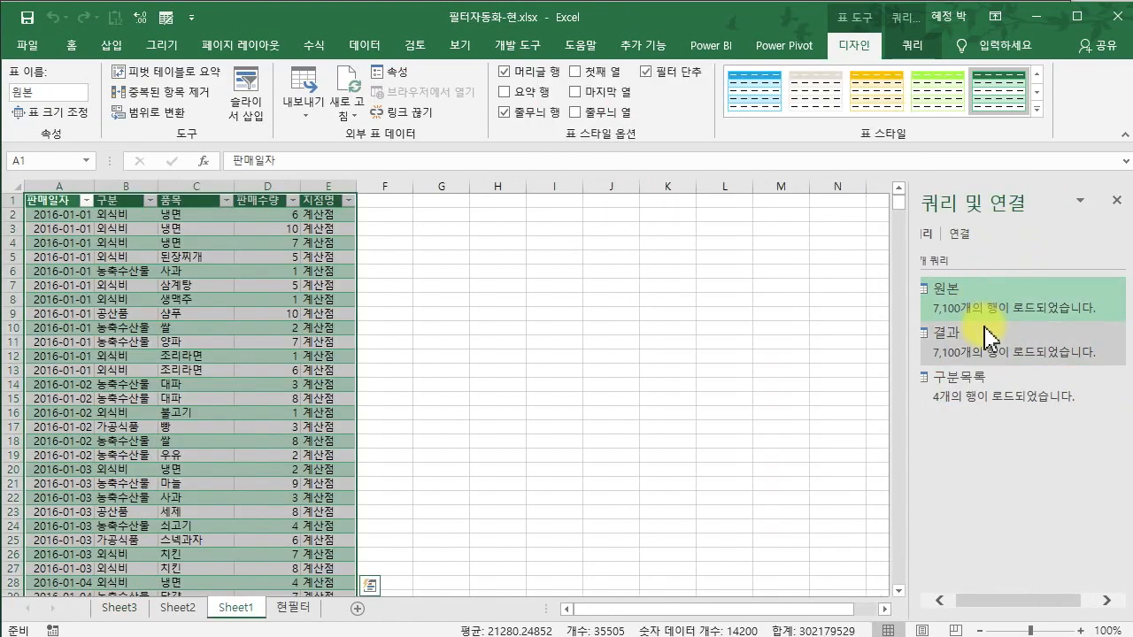
{"action": "left_click", "coordinate": [990, 341]}
{"action": "left_click", "coordinate": [985, 387]}
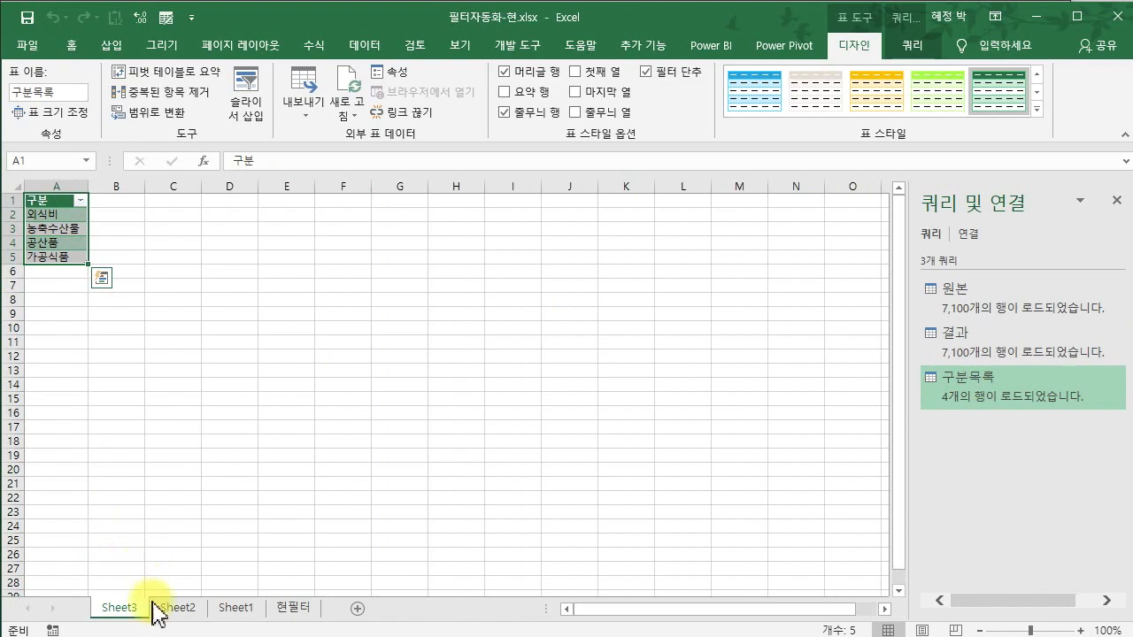
{"action": "left_click", "coordinate": [173, 609]}
{"action": "left_click", "coordinate": [228, 609]}
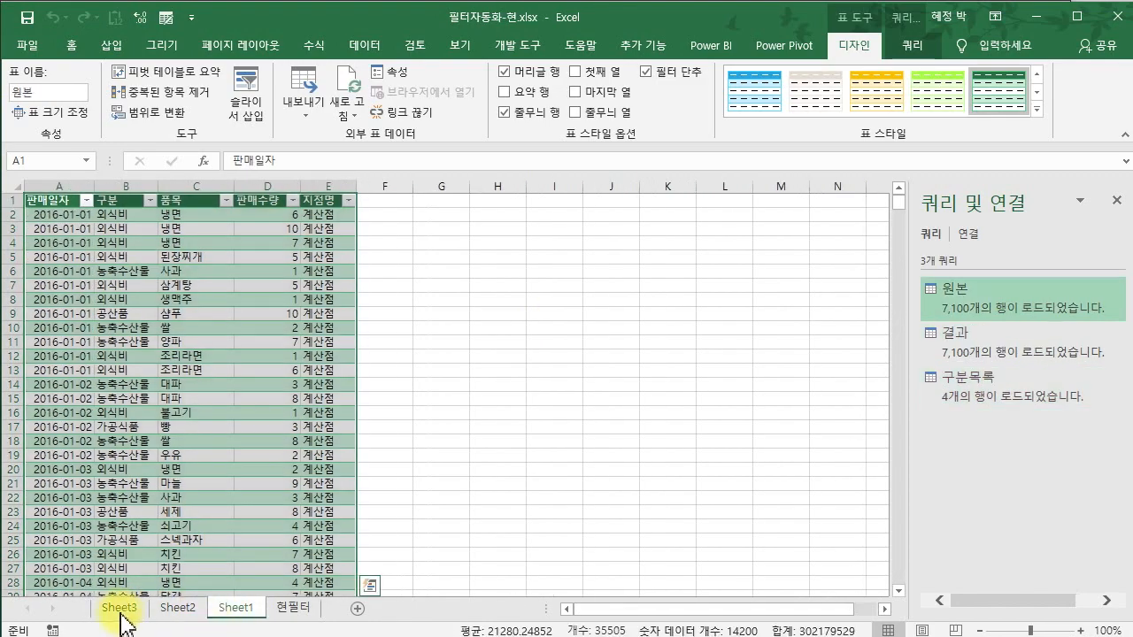
{"action": "left_click", "coordinate": [120, 609]}
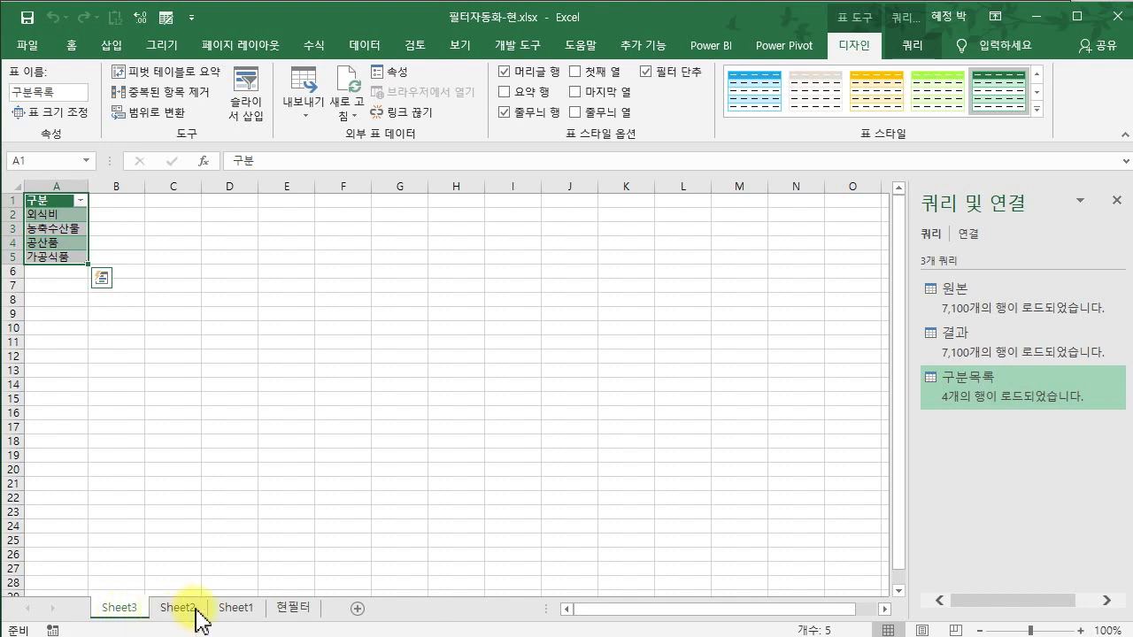
Change how the 원본 query is loaded to connection only (연결만 만들기), removing its table from the worksheet
{"action": "left_click", "coordinate": [974, 310]}
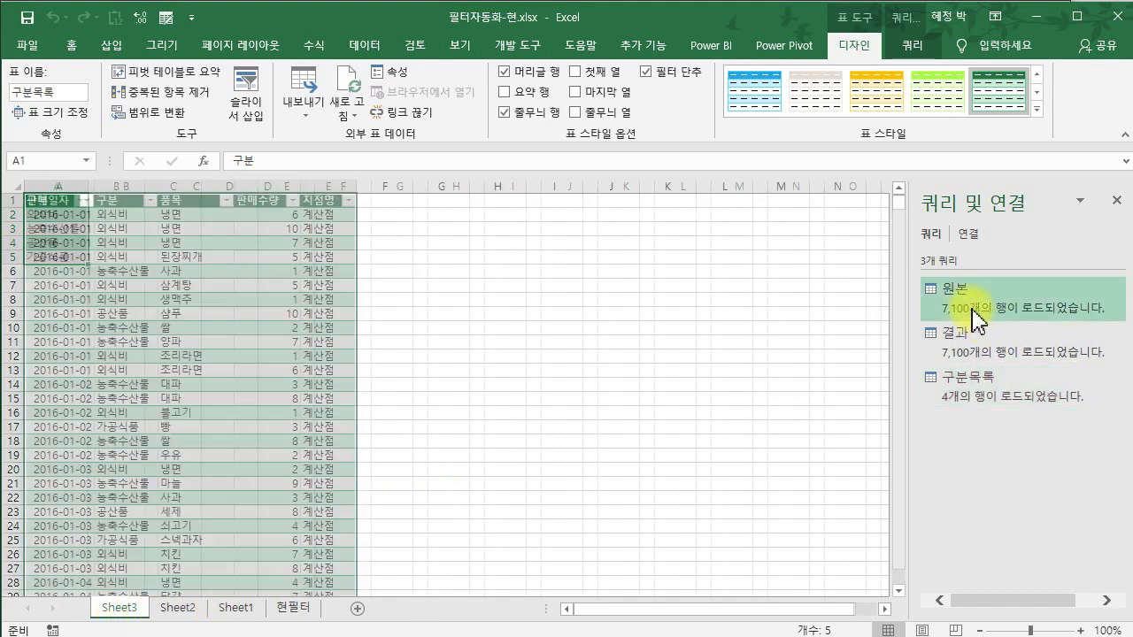
{"action": "right_click", "coordinate": [974, 312]}
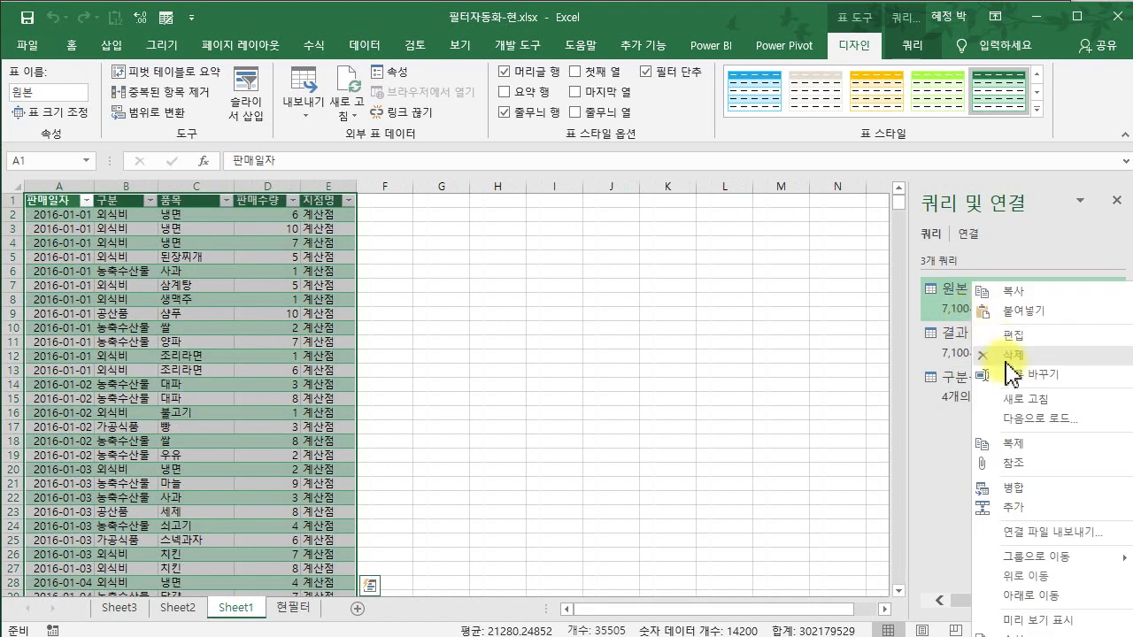
{"action": "left_click", "coordinate": [1042, 420]}
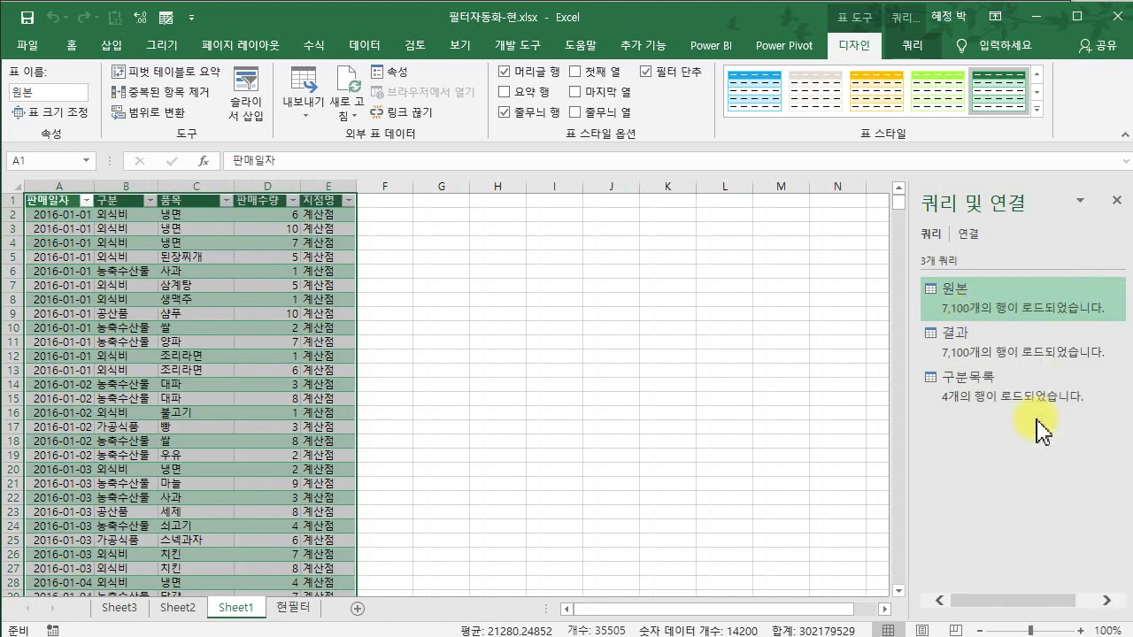
{"action": "left_click", "coordinate": [503, 270]}
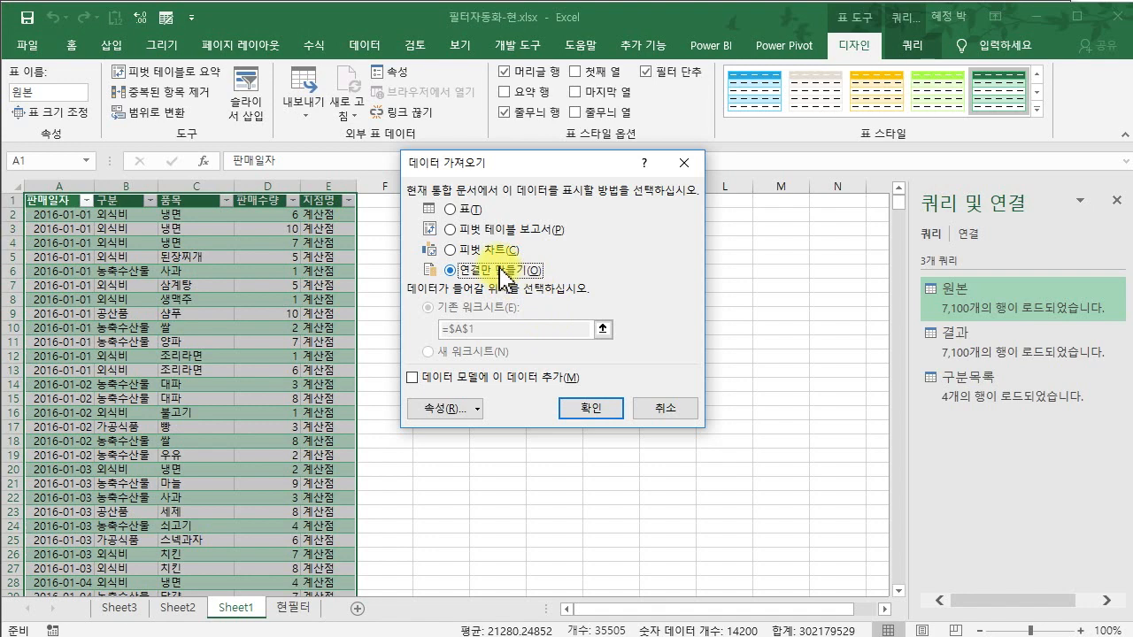
{"action": "left_click", "coordinate": [594, 407]}
{"action": "left_click", "coordinate": [510, 383]}
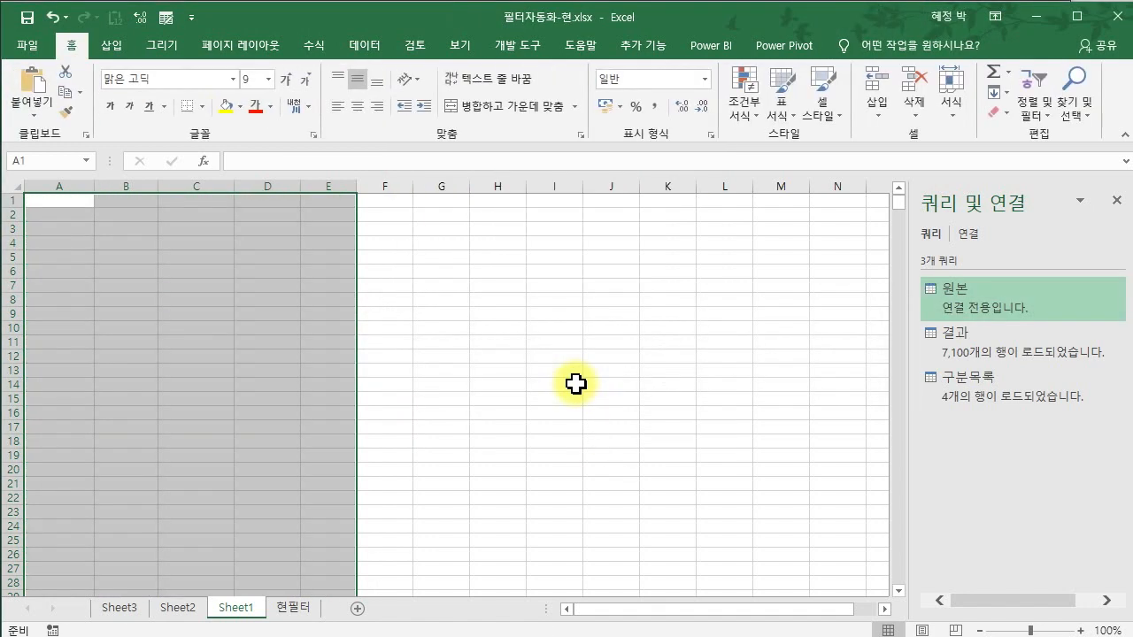
{"action": "right_click", "coordinate": [953, 337]}
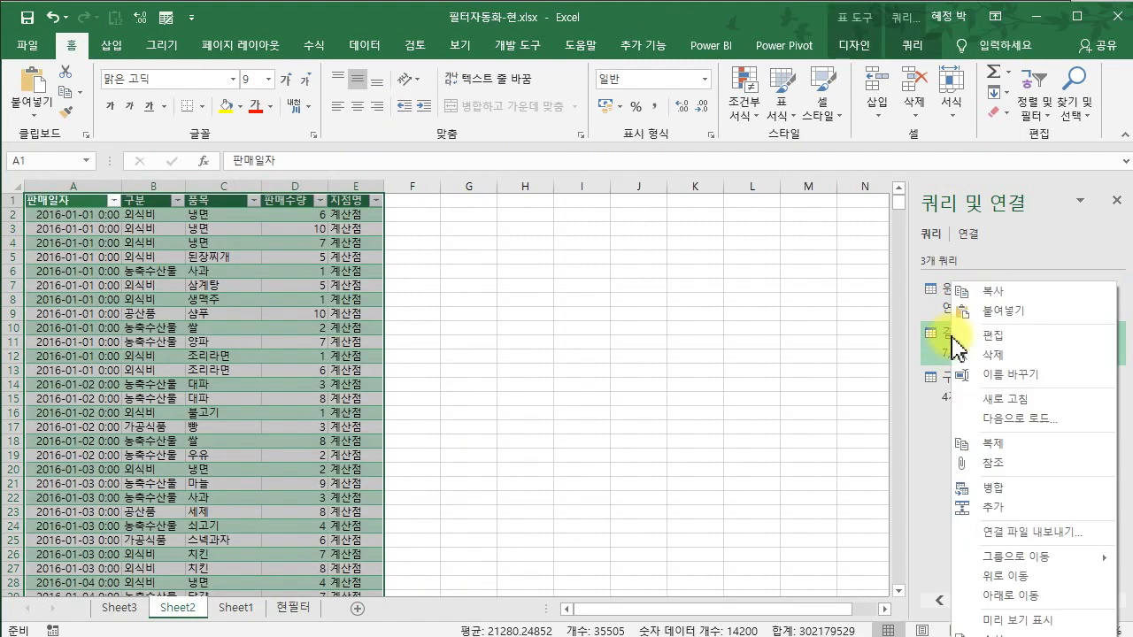
{"action": "left_click", "coordinate": [1009, 419]}
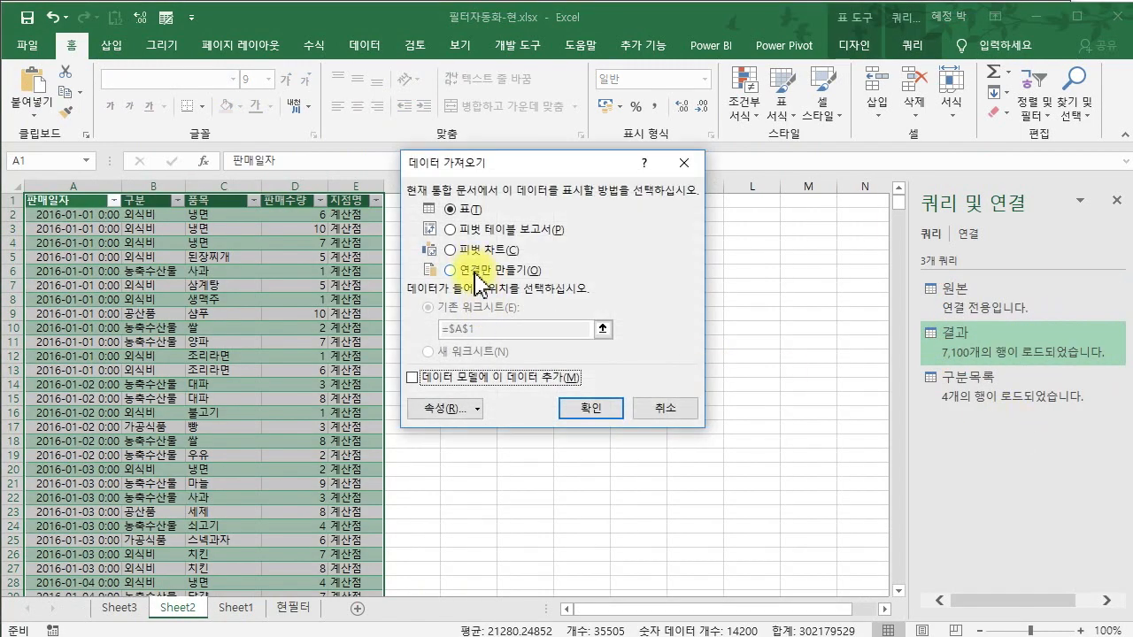
{"action": "key", "text": "Escape"}
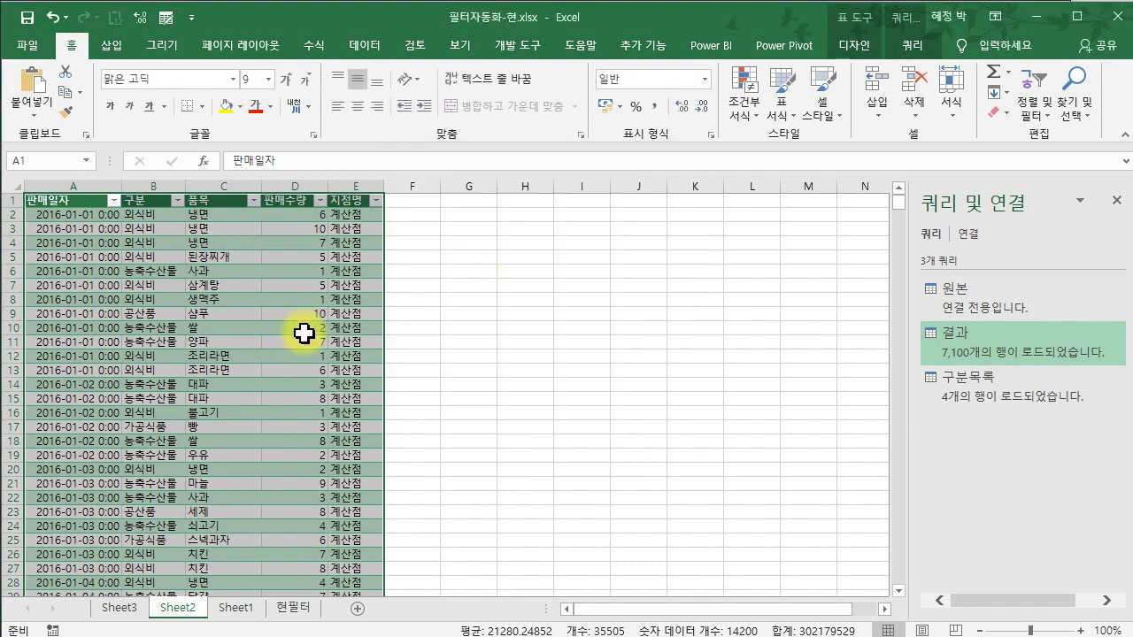
Move the 구분목록 table from Sheet3 to cell O6 of the 현필터 sheet and delete the emptied Sheet3 and Sheet1
{"action": "left_click", "coordinate": [974, 389]}
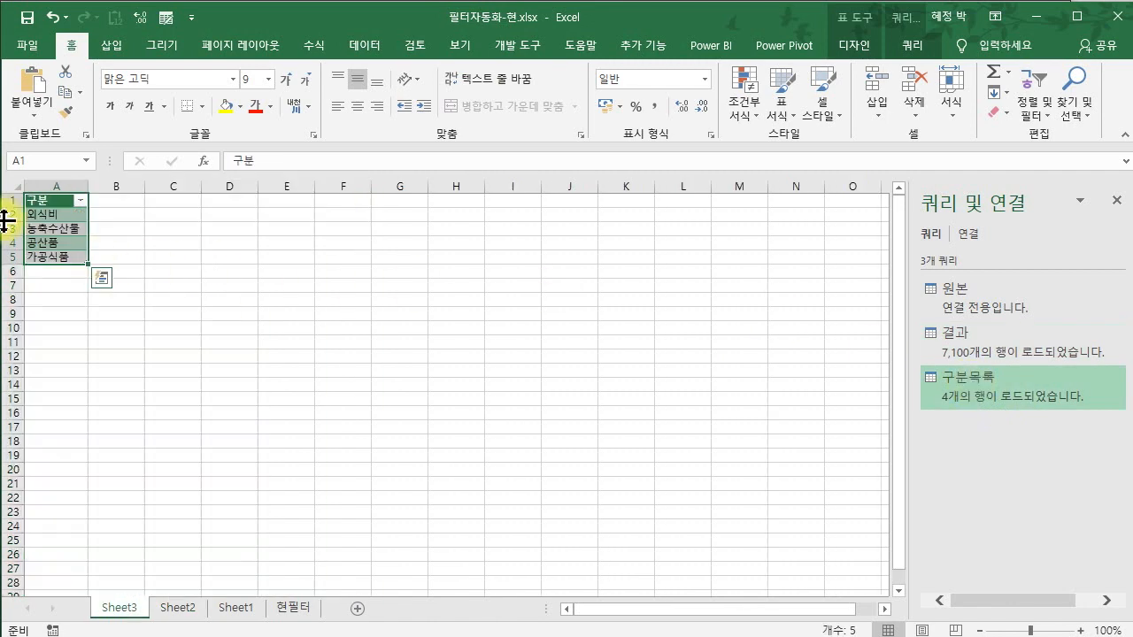
{"action": "left_click", "coordinate": [61, 214]}
{"action": "left_click_drag", "start_coordinate": [56, 203], "coordinate": [62, 256]}
{"action": "key", "text": "ctrl+c"}
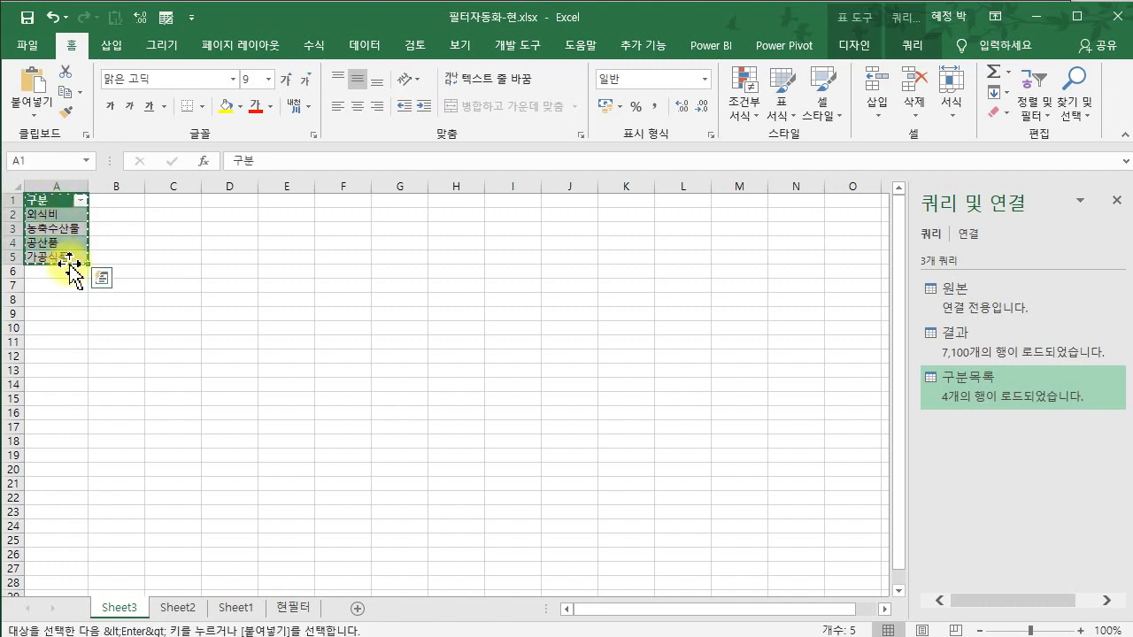
{"action": "left_click", "coordinate": [295, 606]}
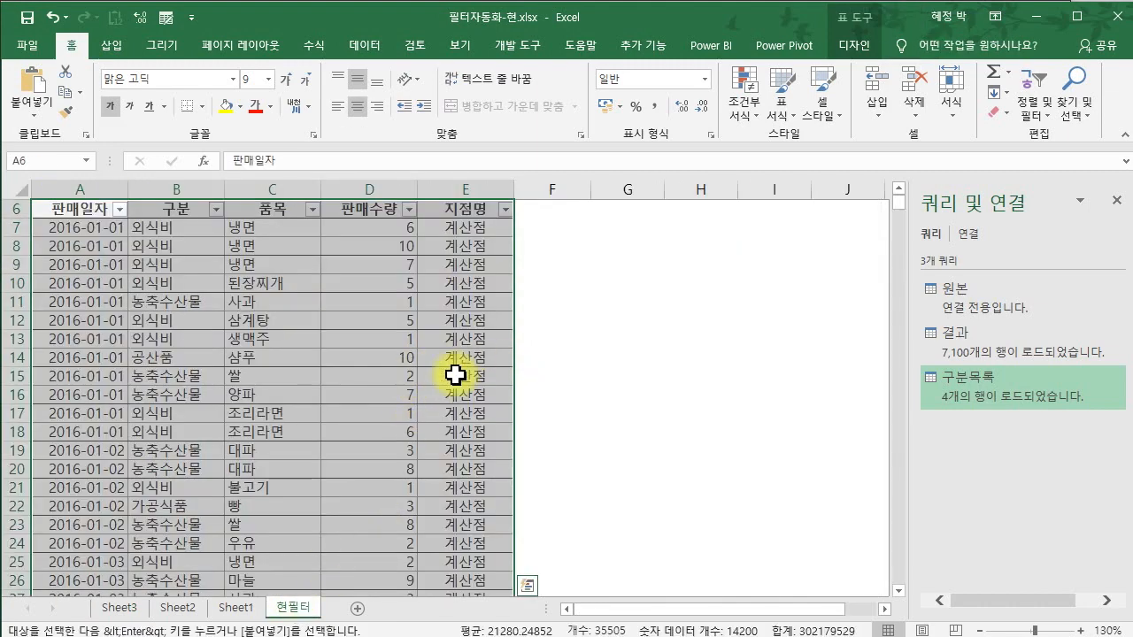
{"action": "left_click", "coordinate": [629, 217]}
{"action": "key", "text": "Right"}
{"action": "key", "text": "Right"}
{"action": "key", "text": "Right"}
{"action": "key", "text": "Right"}
{"action": "key", "text": "Right"}
{"action": "key", "text": "Right"}
{"action": "key", "text": "Right"}
{"action": "key", "text": "Right"}
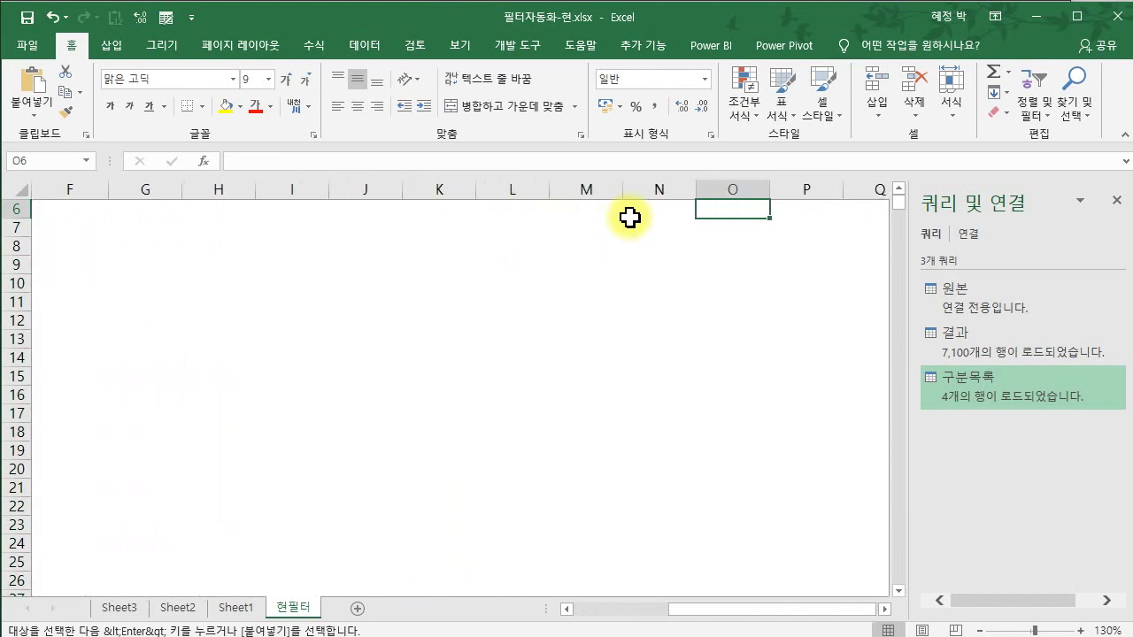
{"action": "key", "text": "Return"}
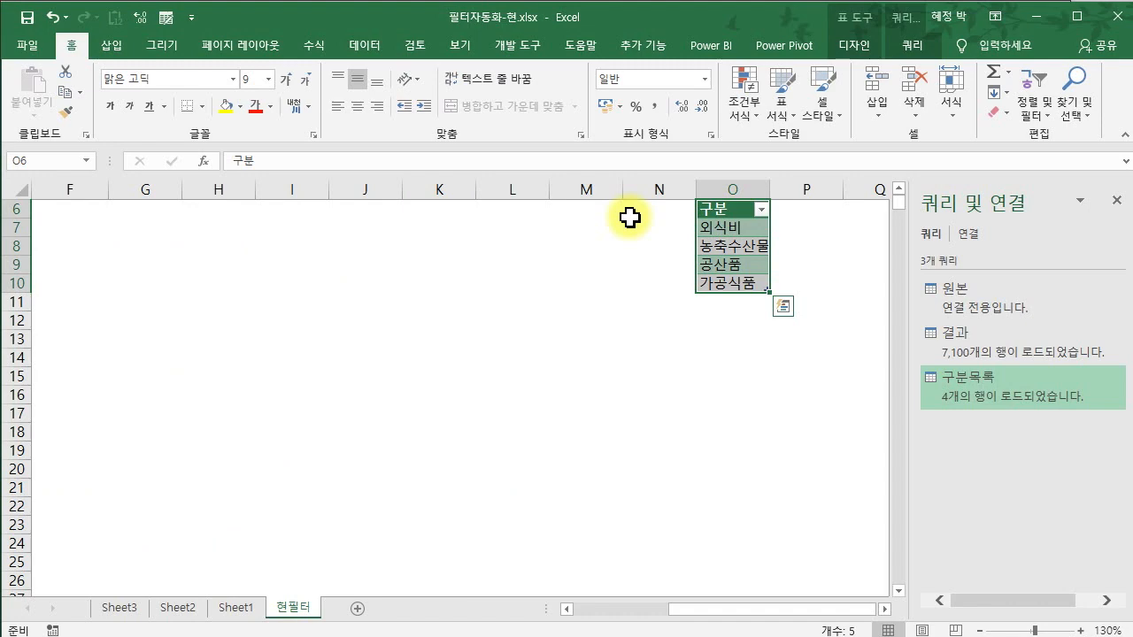
{"action": "left_click", "coordinate": [129, 610]}
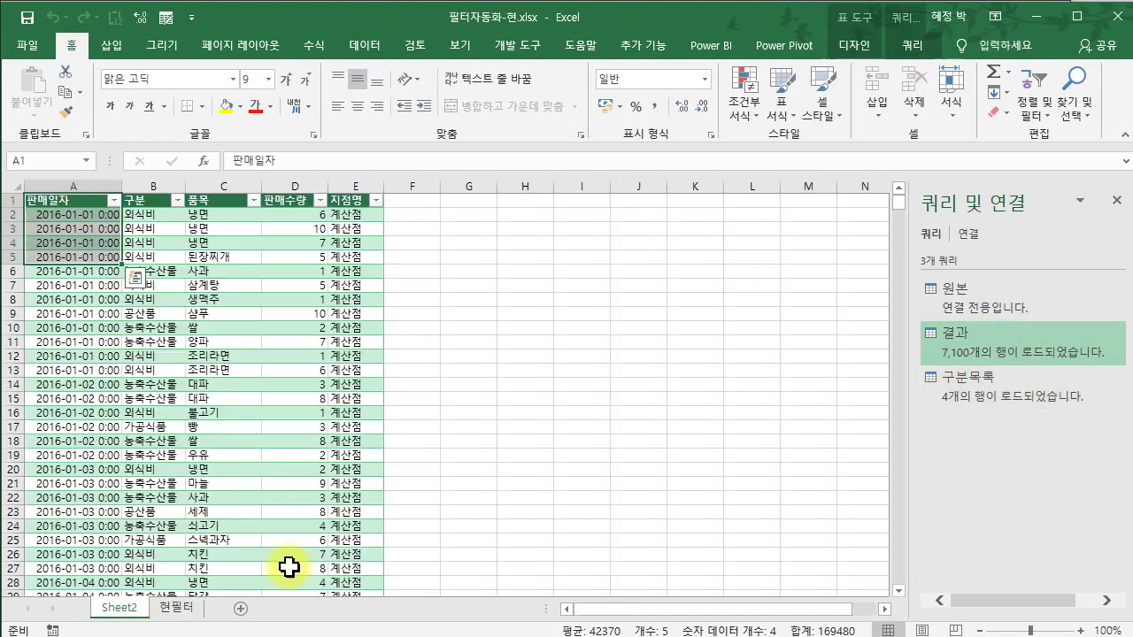
Move the entire 결과 table from Sheet2 to cell G6 of the 현필터 sheet, under the 복사시작 위치 label
{"action": "left_click", "coordinate": [266, 526]}
{"action": "key", "text": "ctrl+a"}
{"action": "key", "text": "ctrl+a"}
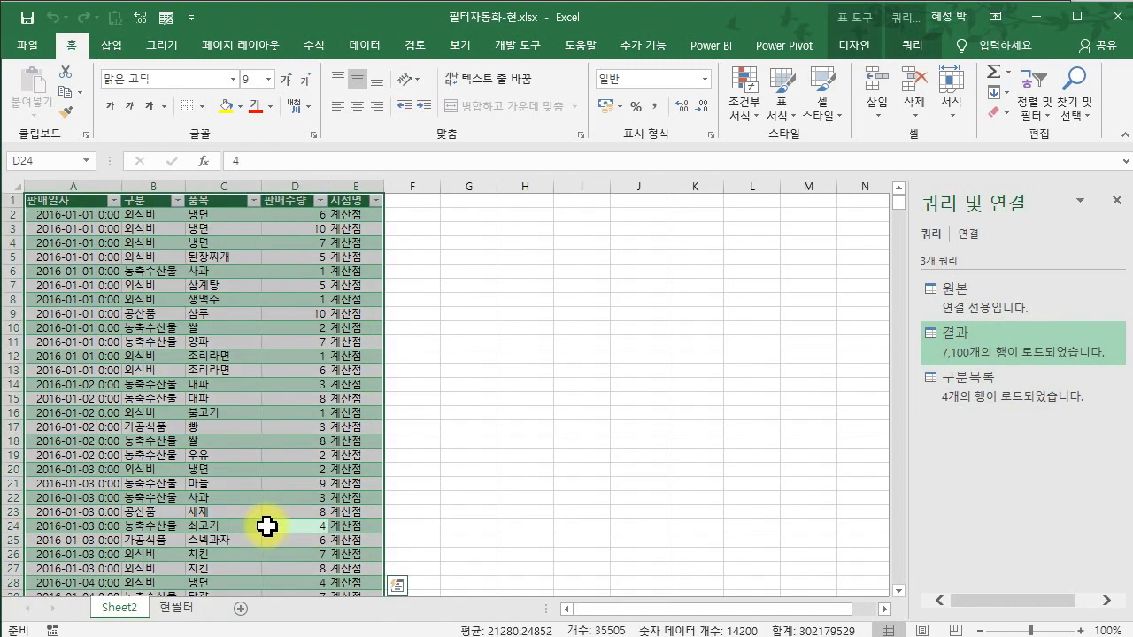
{"action": "key", "text": "ctrl+c"}
{"action": "left_click", "coordinate": [176, 608]}
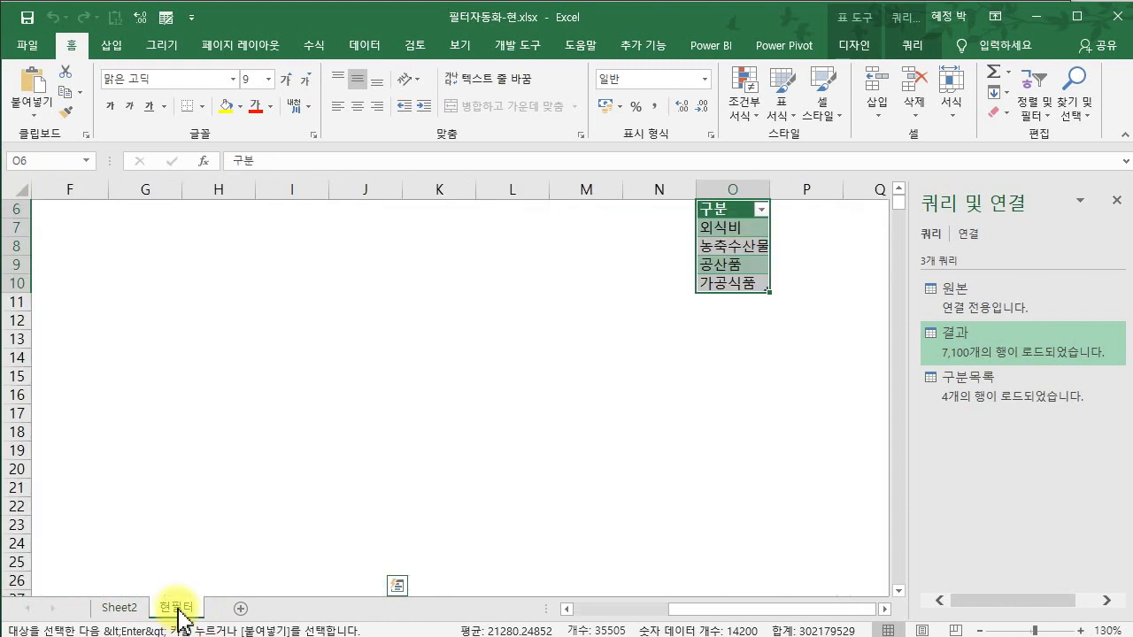
{"action": "left_click", "coordinate": [278, 212]}
{"action": "key", "text": "Left"}
{"action": "key", "text": "Left"}
{"action": "key", "text": "Left"}
{"action": "key", "text": "Left"}
{"action": "key", "text": "Left"}
{"action": "key", "text": "Left"}
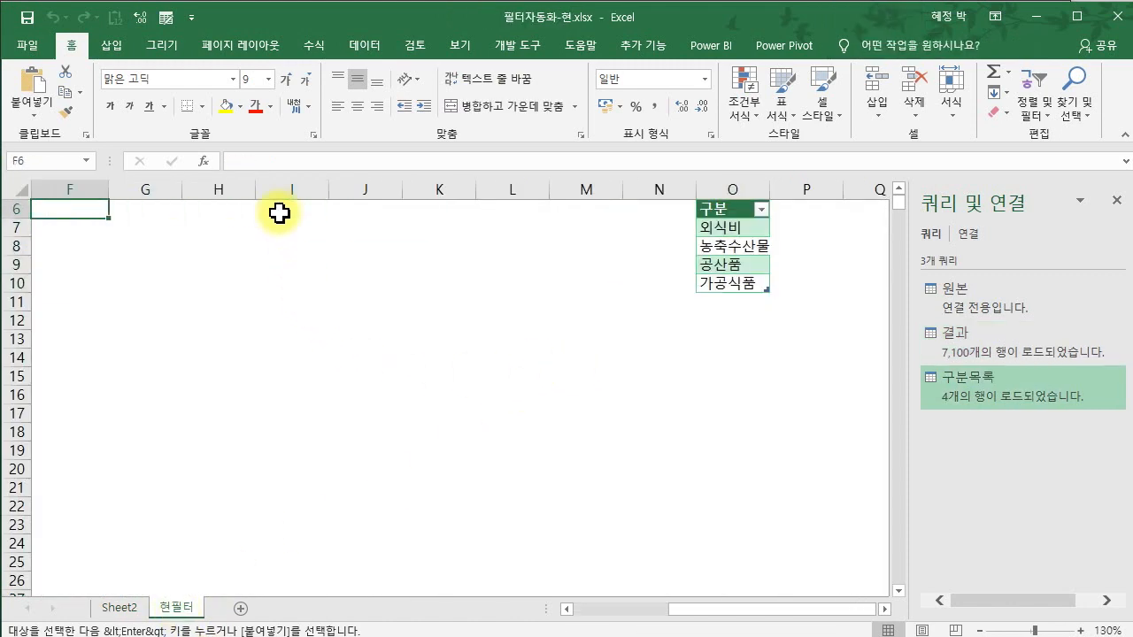
{"action": "key", "text": "Right"}
{"action": "key", "text": "Right"}
{"action": "key", "text": "Right"}
{"action": "key", "text": "Right"}
{"action": "scroll", "coordinate": [283, 215], "scroll_direction": "up", "scroll_amount": 2}
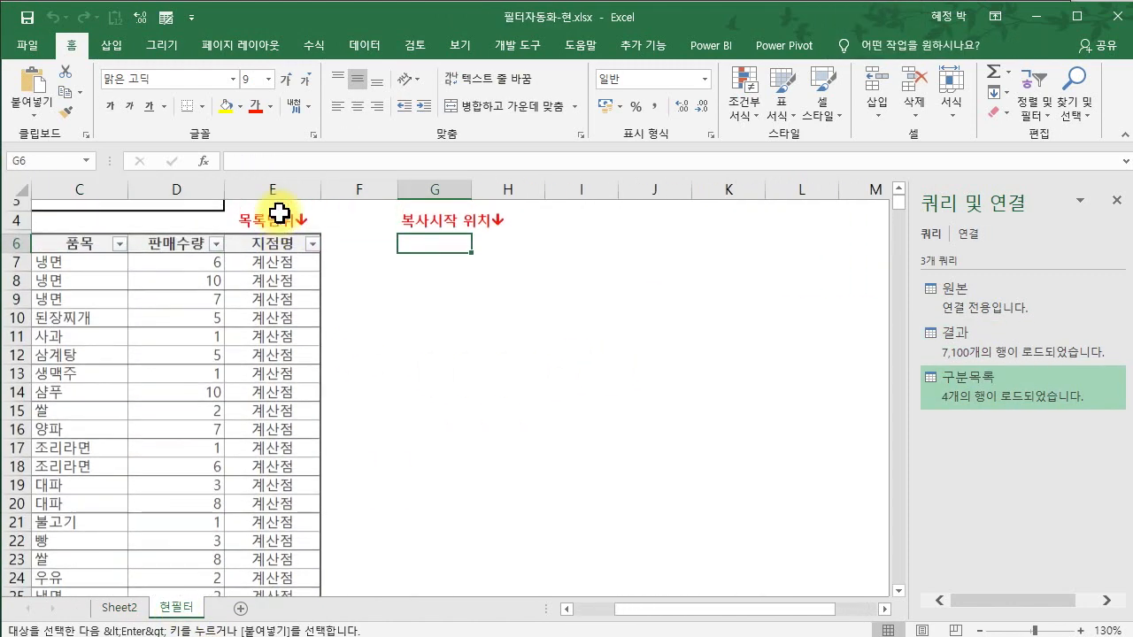
{"action": "key", "text": "Return"}
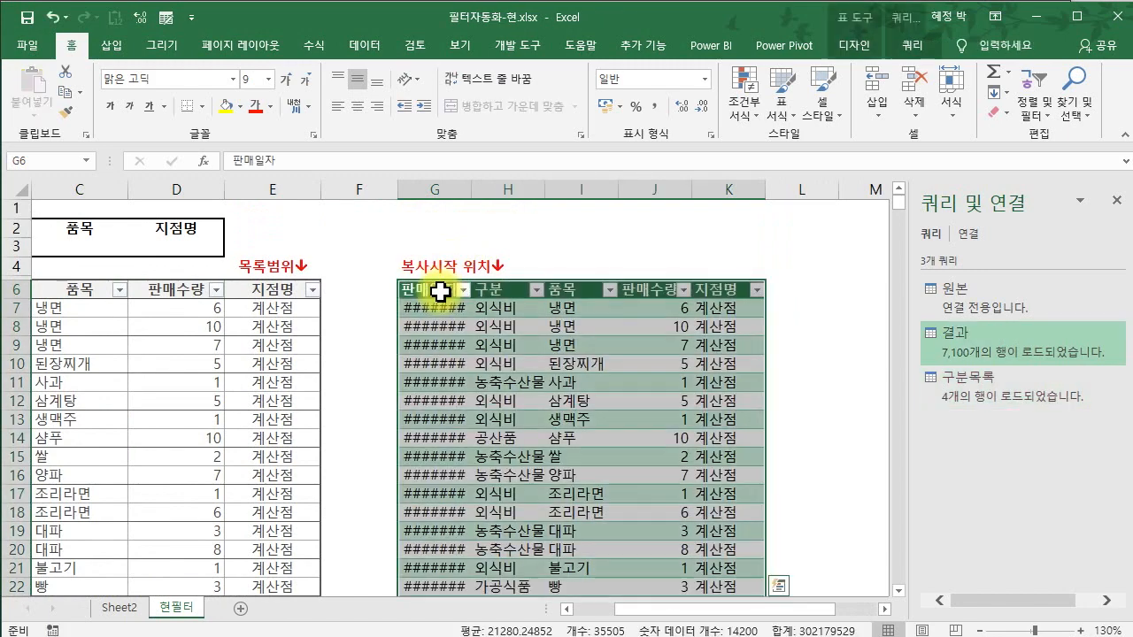
Fit column G's width to its dates on the 현필터 sheet and delete the empty Sheet2
{"action": "double_click", "coordinate": [472, 189]}
{"action": "left_click", "coordinate": [475, 380]}
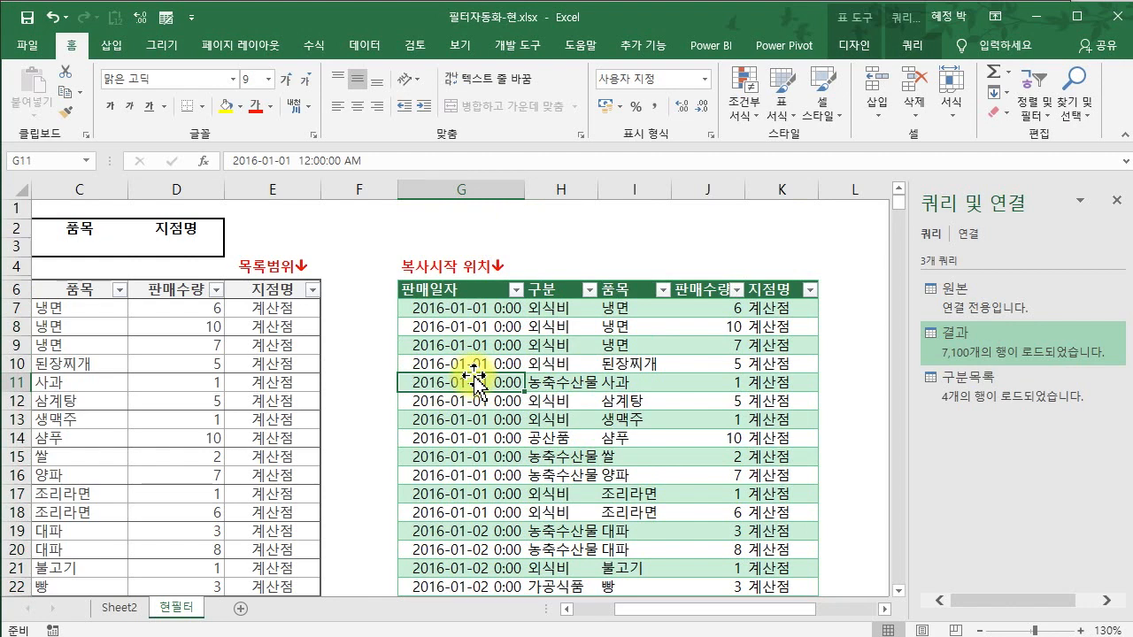
{"action": "right_click", "coordinate": [119, 609]}
{"action": "left_click", "coordinate": [177, 424]}
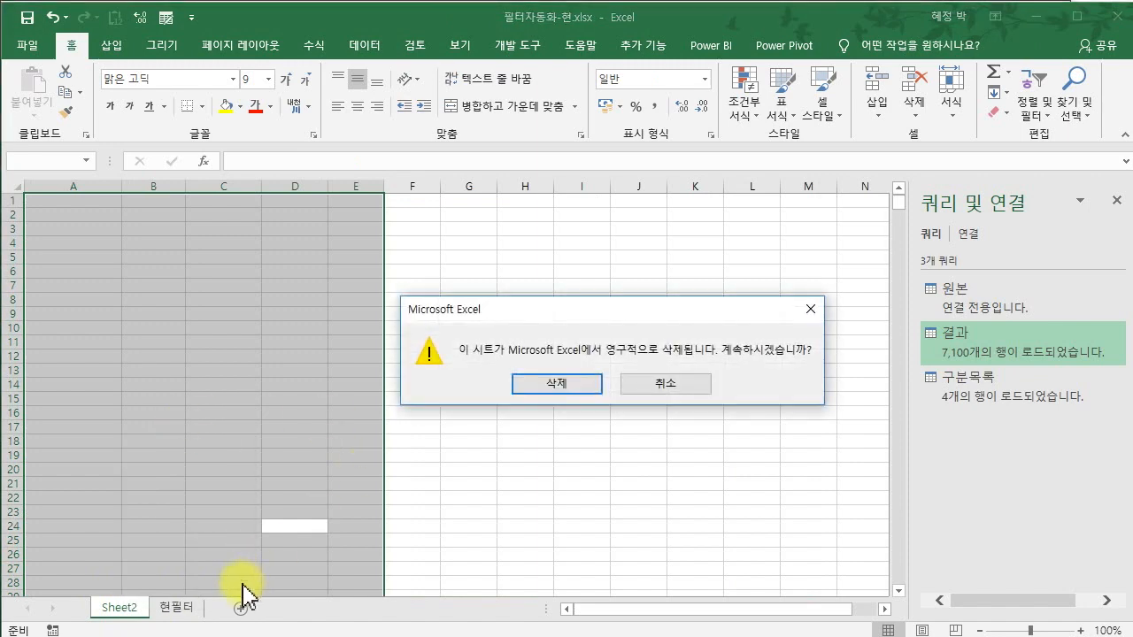
{"action": "left_click", "coordinate": [585, 393]}
{"action": "left_click", "coordinate": [216, 415]}
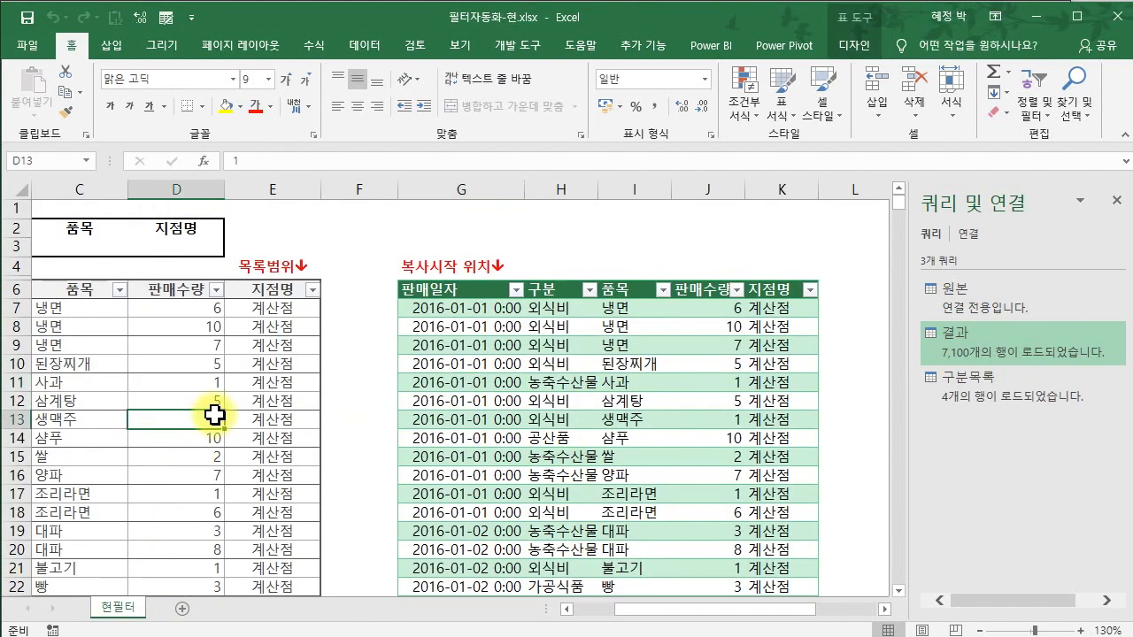
Open the 결과 query in the query editor, show the query list and create a new query that references 원본
{"action": "key", "text": "Home"}
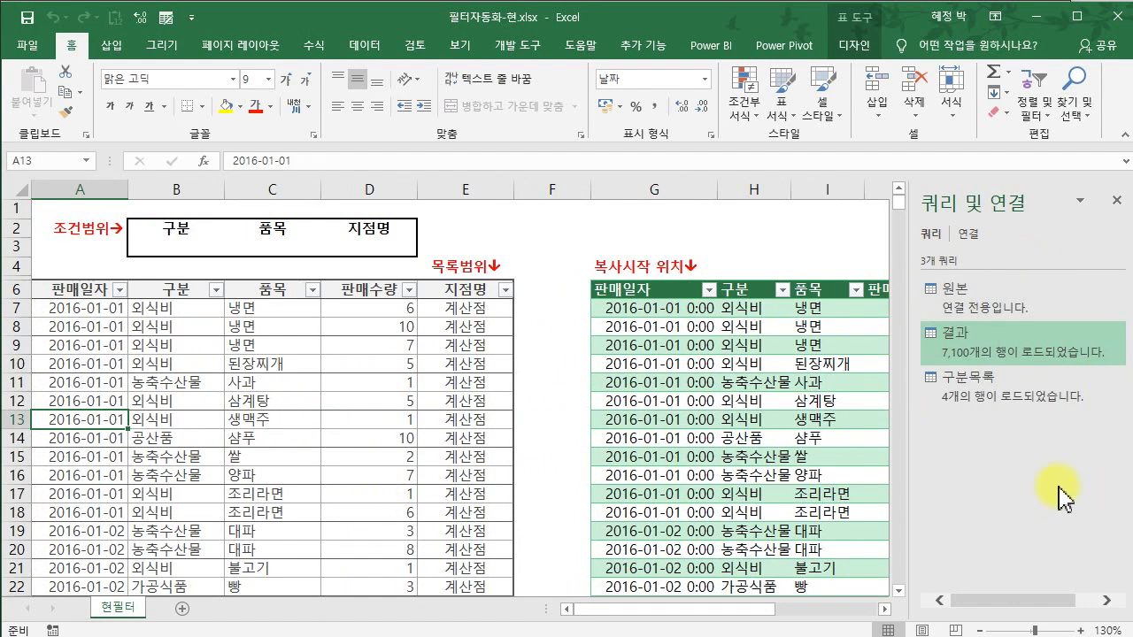
{"action": "double_click", "coordinate": [941, 334]}
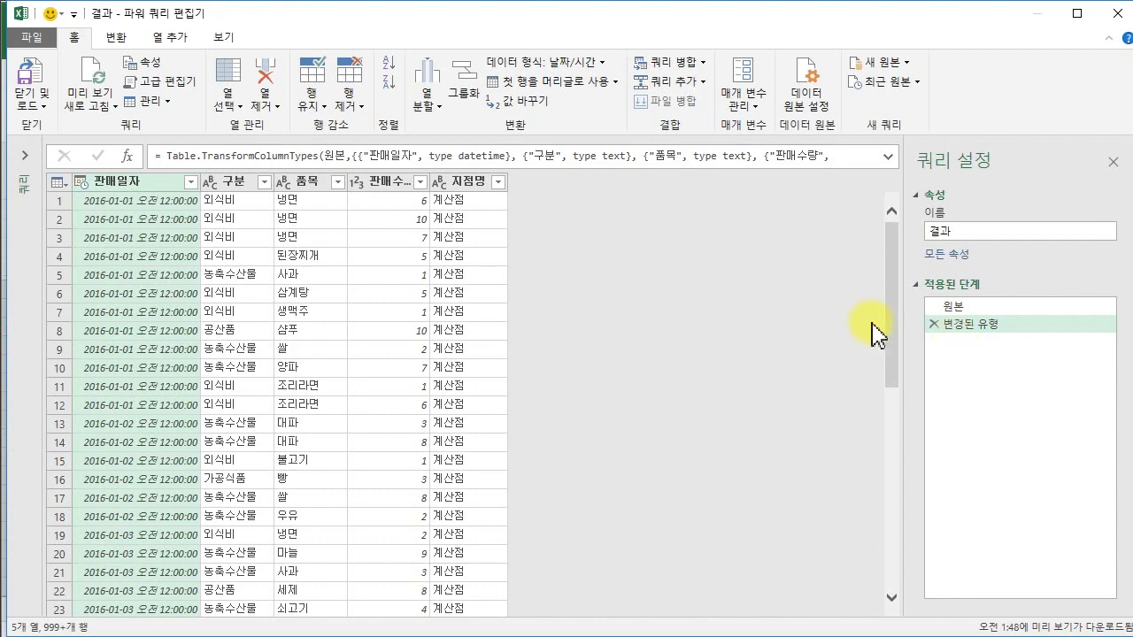
{"action": "left_click", "coordinate": [18, 163]}
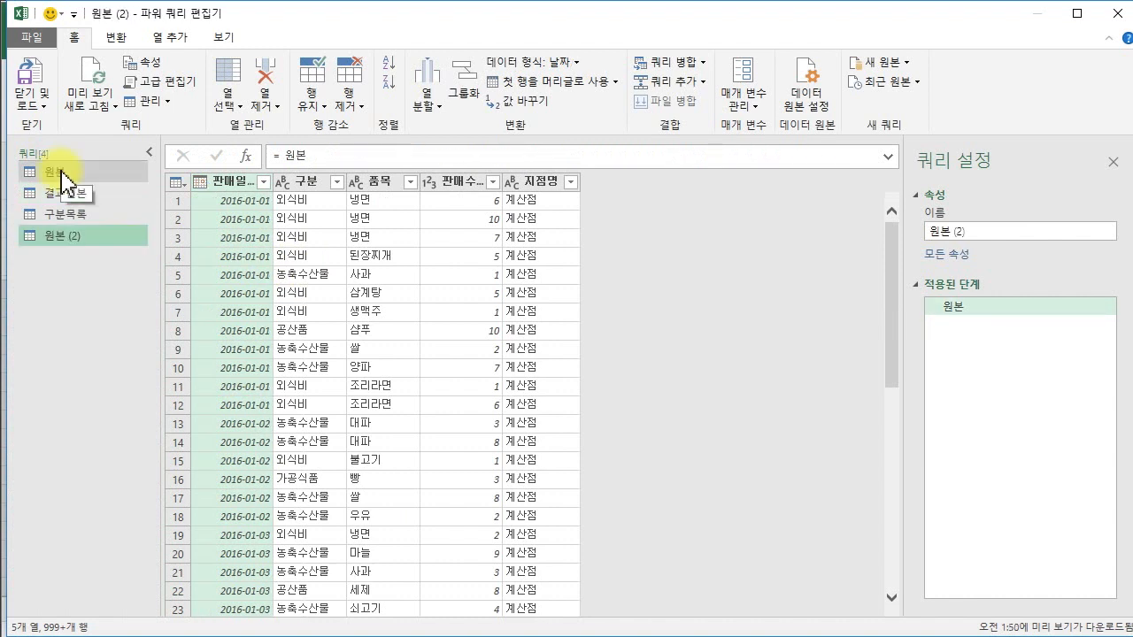
In the 원본 (2) query, remove all columns except 품목 and remove the duplicate items
{"action": "right_click", "coordinate": [384, 184]}
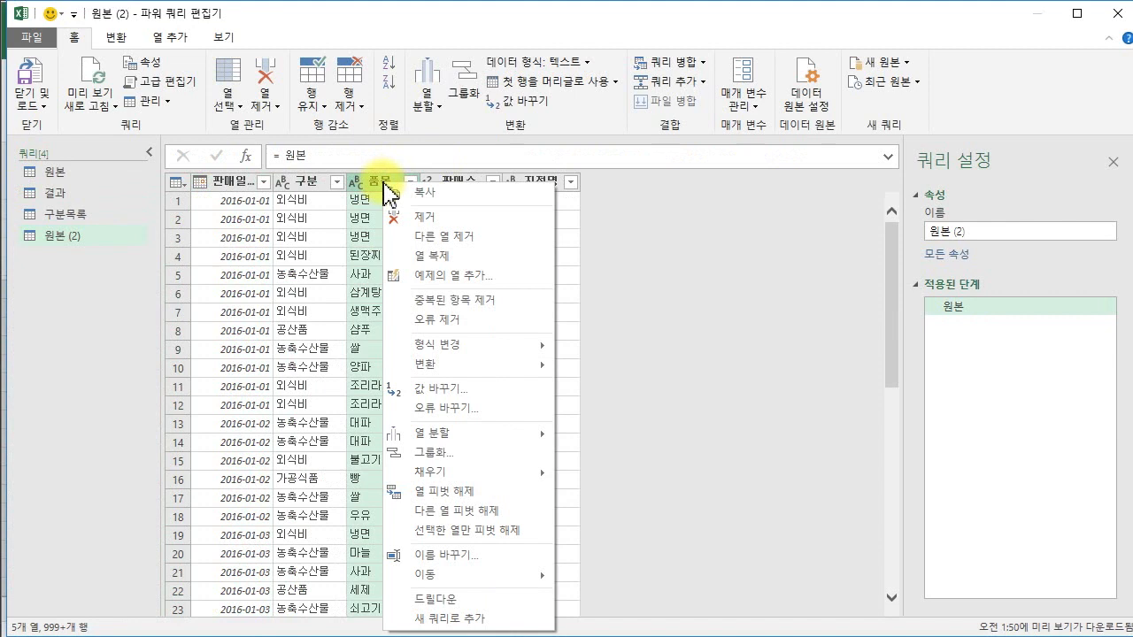
{"action": "left_click", "coordinate": [446, 239]}
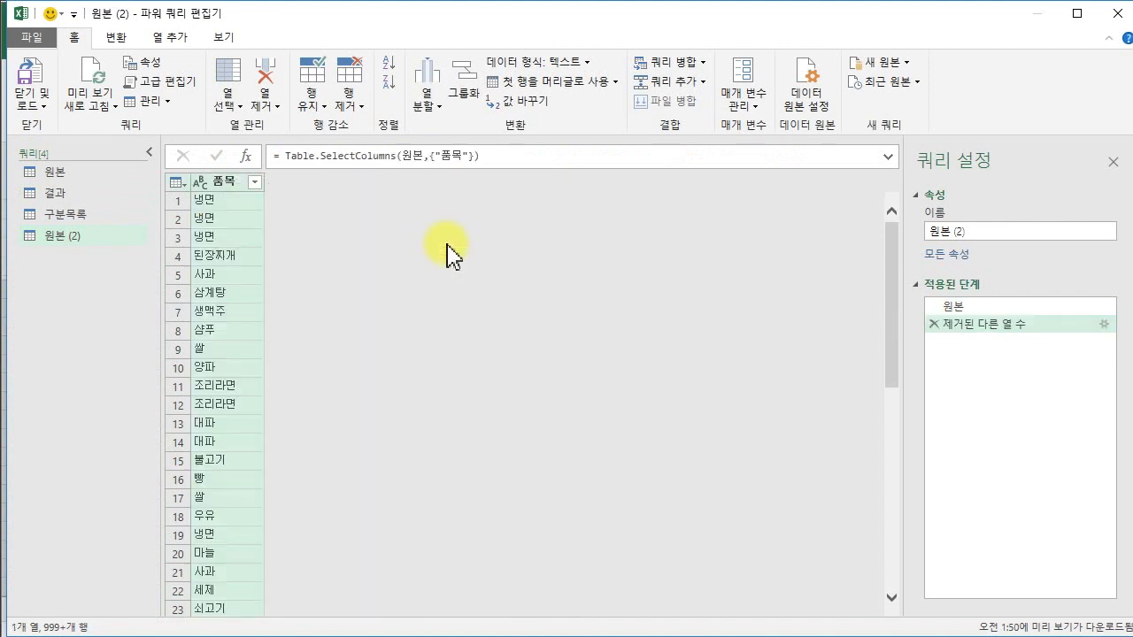
{"action": "left_click", "coordinate": [177, 182]}
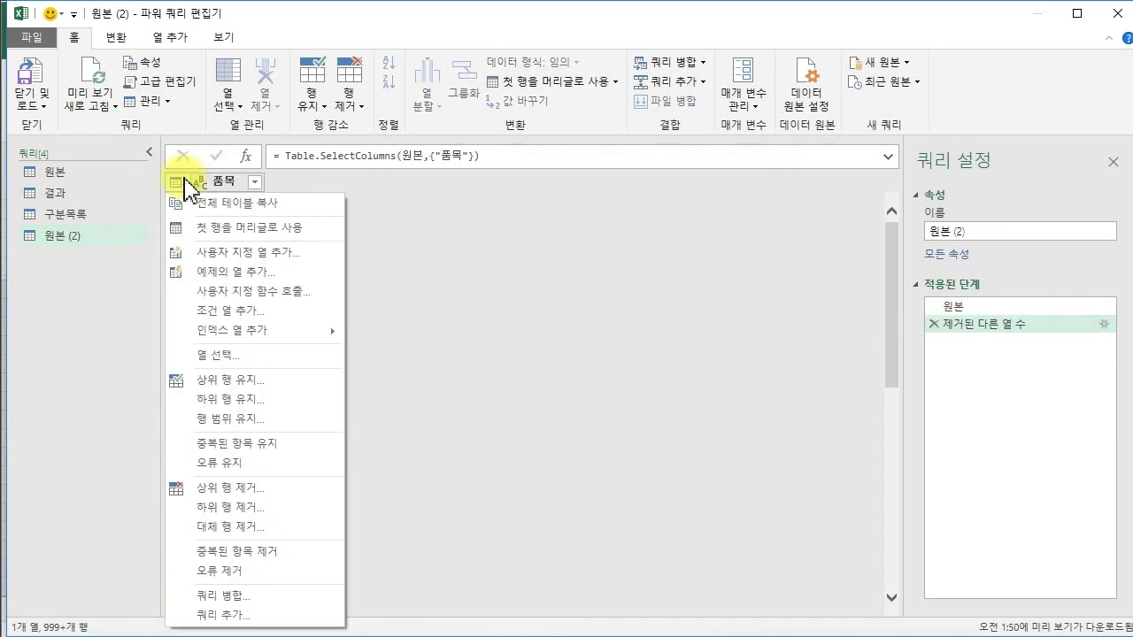
{"action": "left_click", "coordinate": [219, 553]}
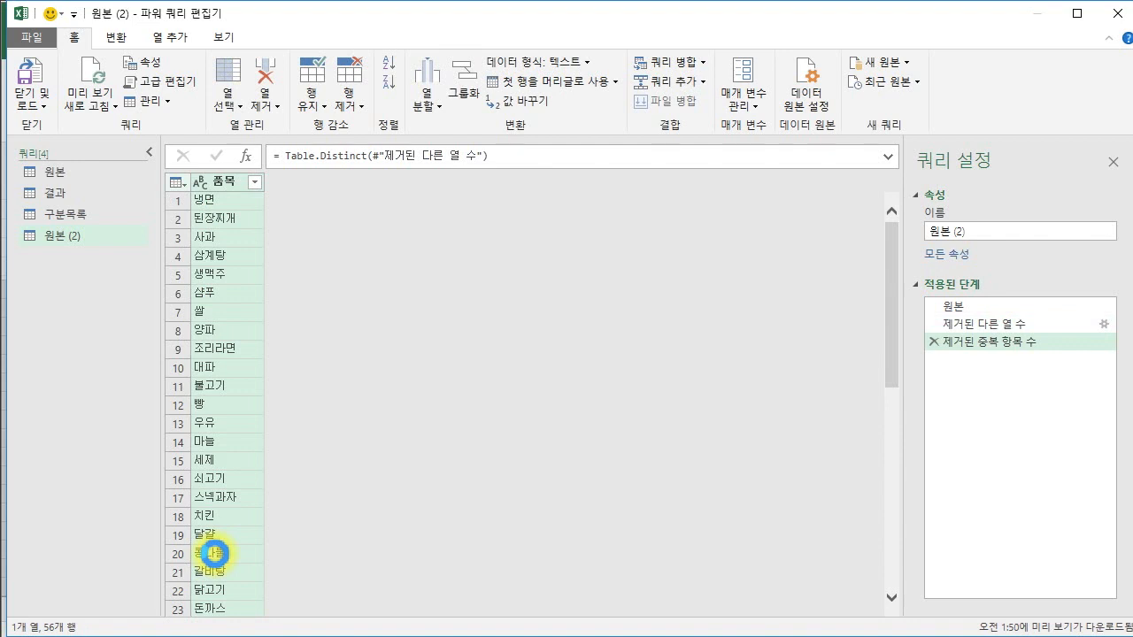
Rename the 원본 (2) query as 품목목록
{"action": "left_click", "coordinate": [1024, 231]}
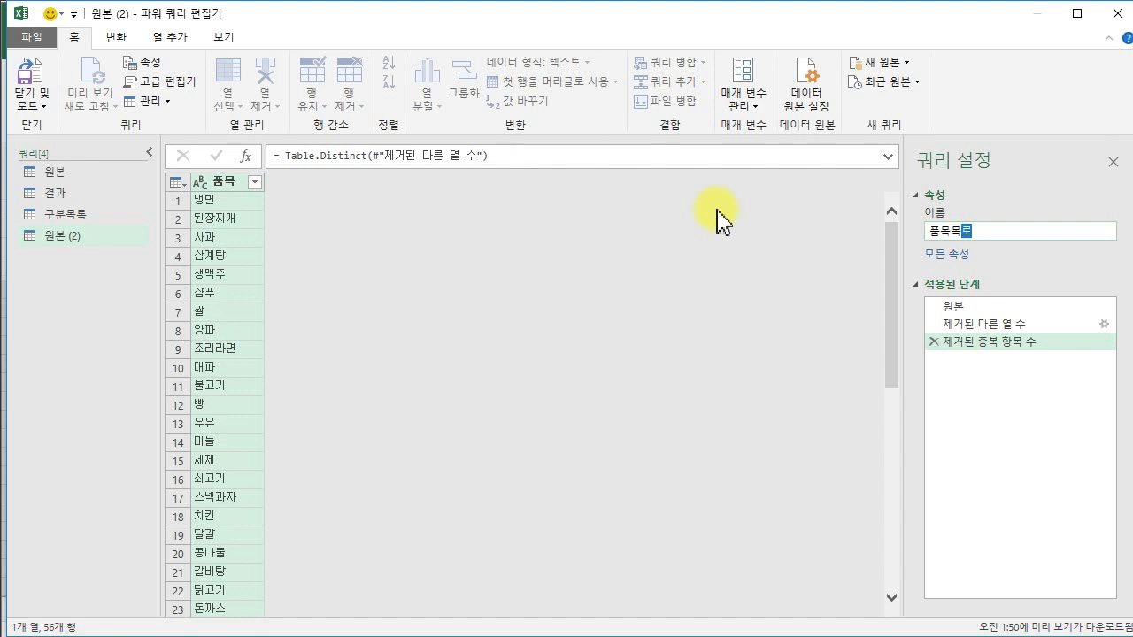
{"action": "type", "text": "품목목록"}
{"action": "key", "text": "Return"}
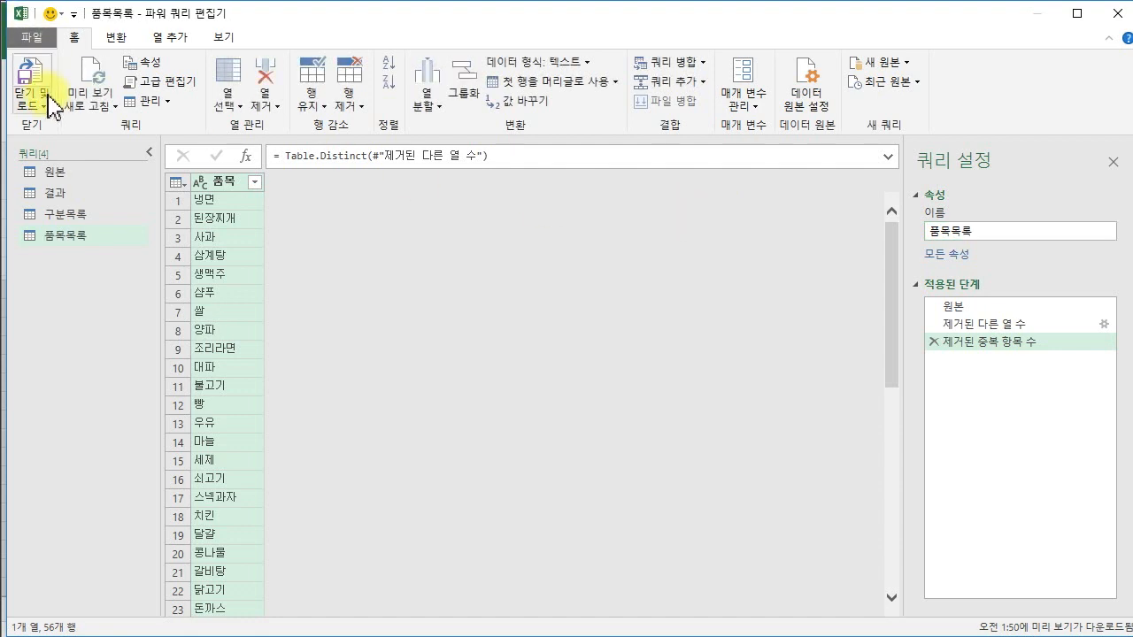
Load the 품목목록 query as a table at cell Q6 of the 현필터 sheet and narrow spacer columns P and R
{"action": "left_click", "coordinate": [46, 106]}
{"action": "left_click", "coordinate": [80, 145]}
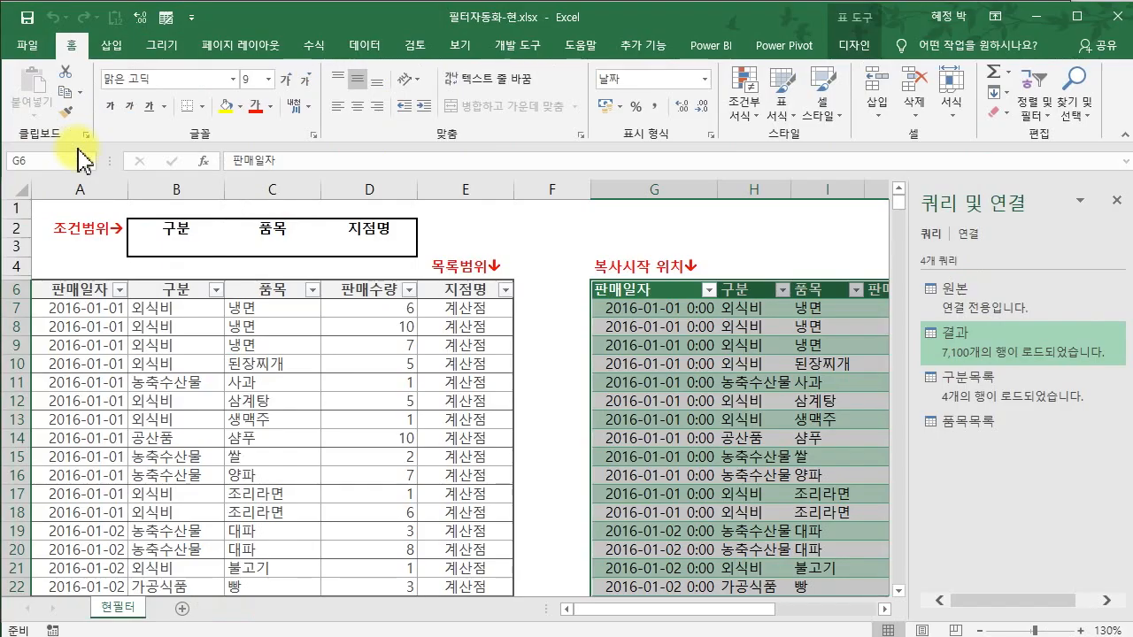
{"action": "left_click", "coordinate": [462, 308]}
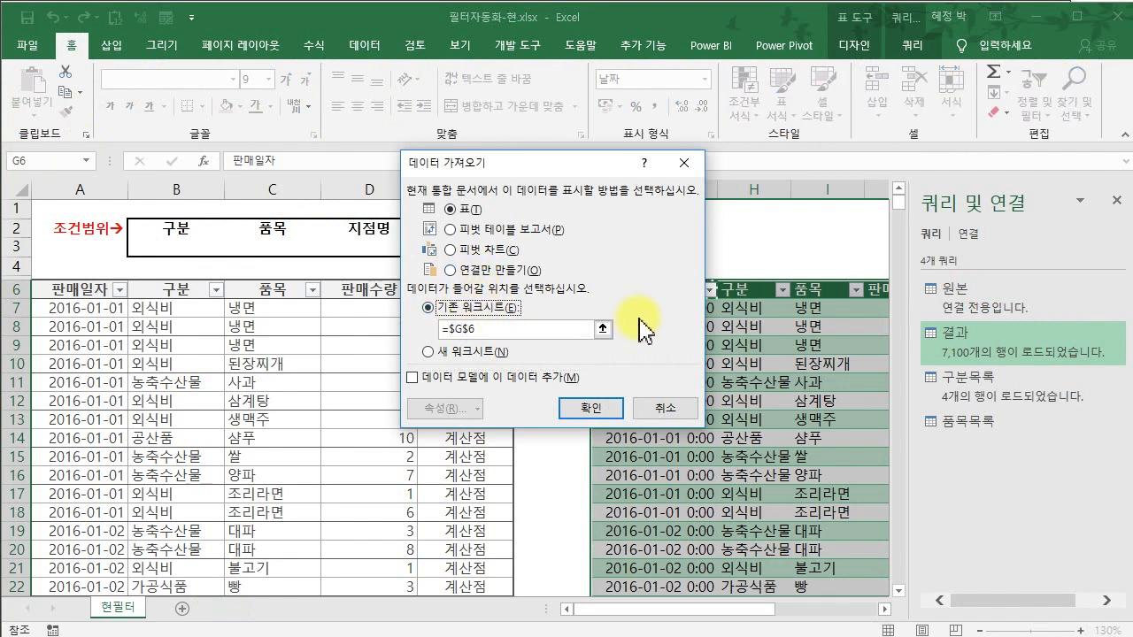
{"action": "left_click", "coordinate": [606, 331]}
{"action": "left_click", "coordinate": [750, 297]}
{"action": "scroll", "coordinate": [750, 297], "scroll_direction": "right", "scroll_amount": 10}
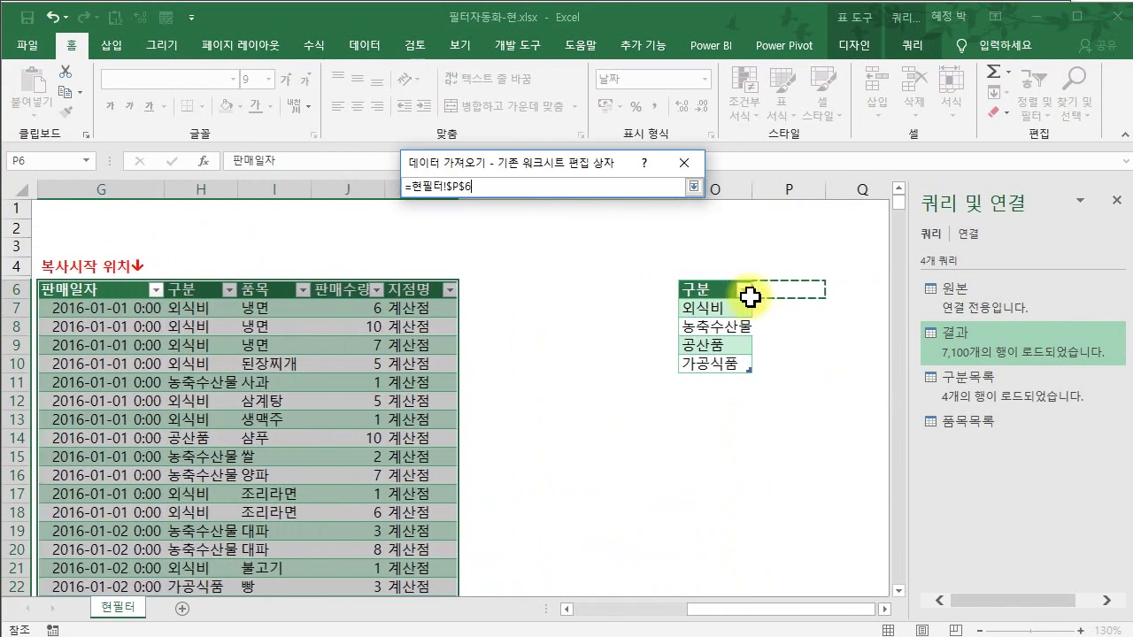
{"action": "left_click", "coordinate": [750, 296]}
{"action": "key", "text": "Return"}
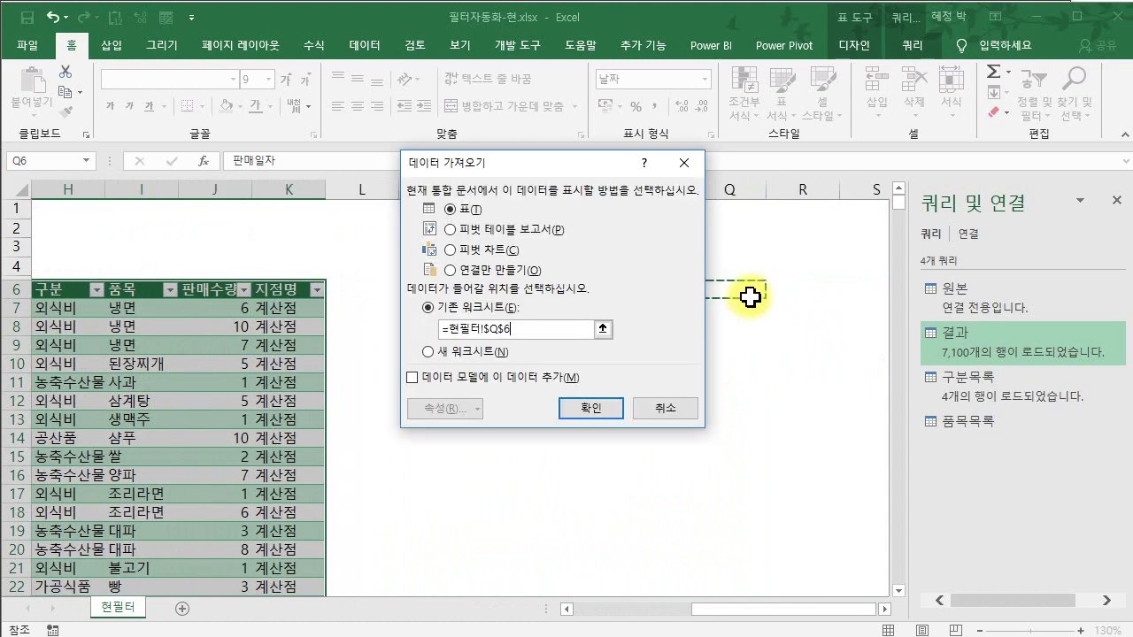
{"action": "left_click", "coordinate": [606, 405]}
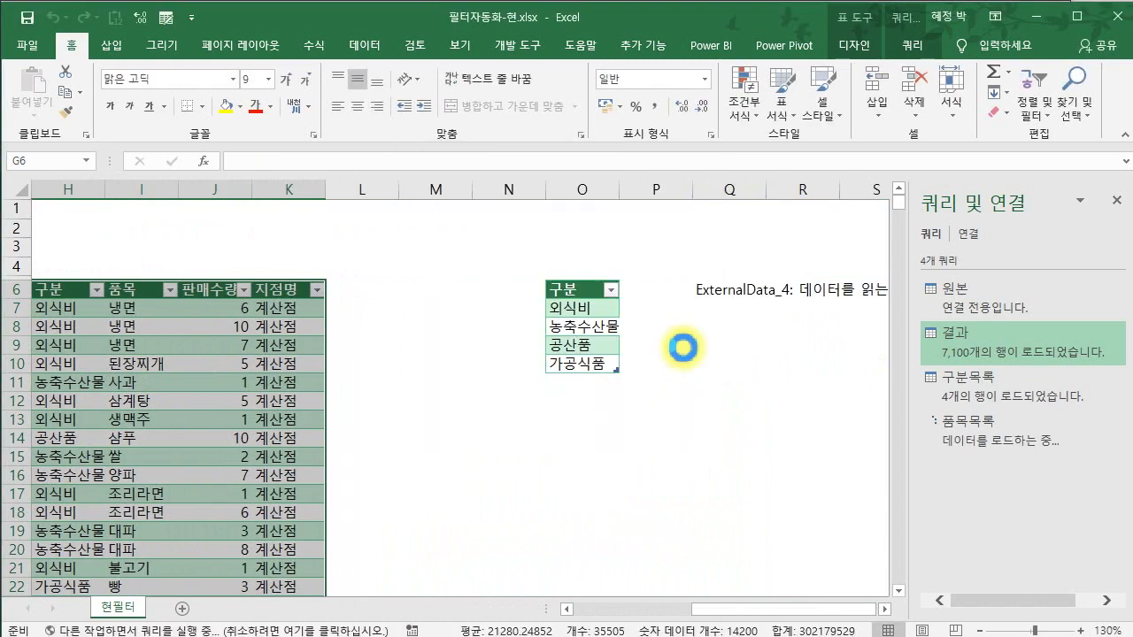
{"action": "left_click_drag", "start_coordinate": [692, 191], "coordinate": [637, 190]}
{"action": "left_click_drag", "start_coordinate": [801, 188], "coordinate": [748, 194]}
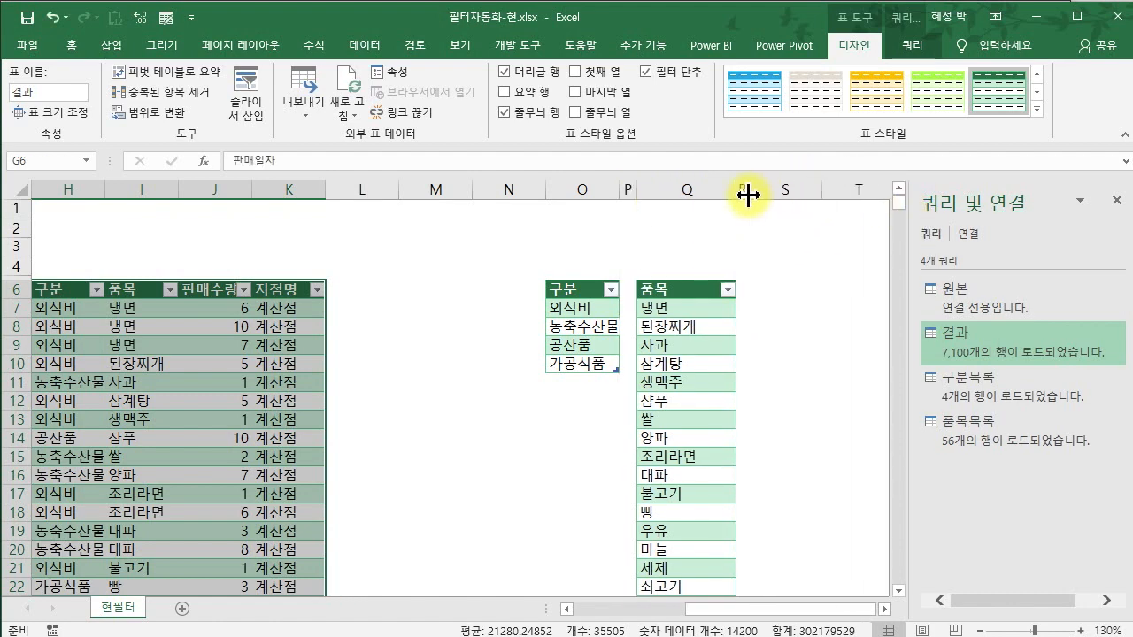
Open the query editor, create a new query that references 원본 and rename it 지점목록
{"action": "double_click", "coordinate": [1000, 358]}
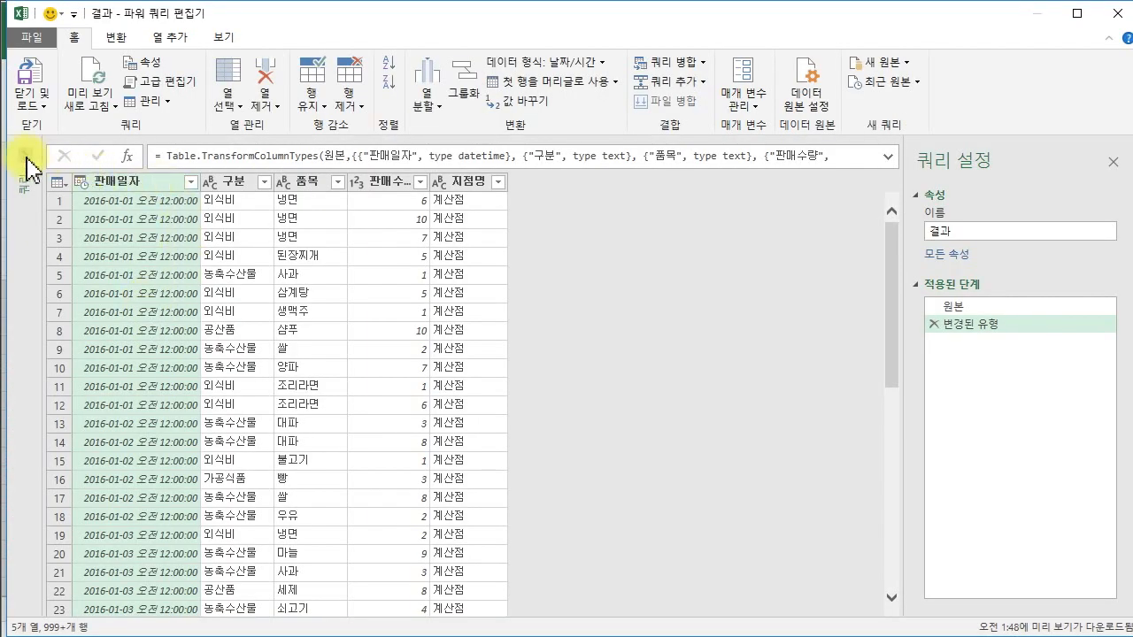
{"action": "left_click", "coordinate": [28, 161]}
{"action": "left_click", "coordinate": [100, 170]}
{"action": "right_click", "coordinate": [100, 170]}
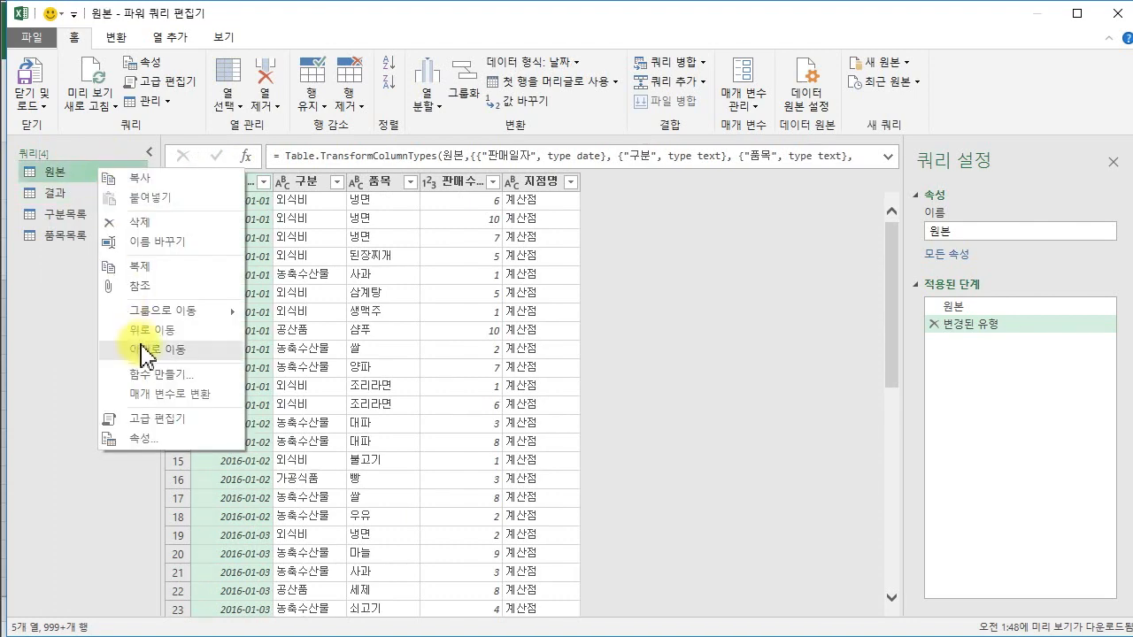
{"action": "left_click", "coordinate": [155, 286]}
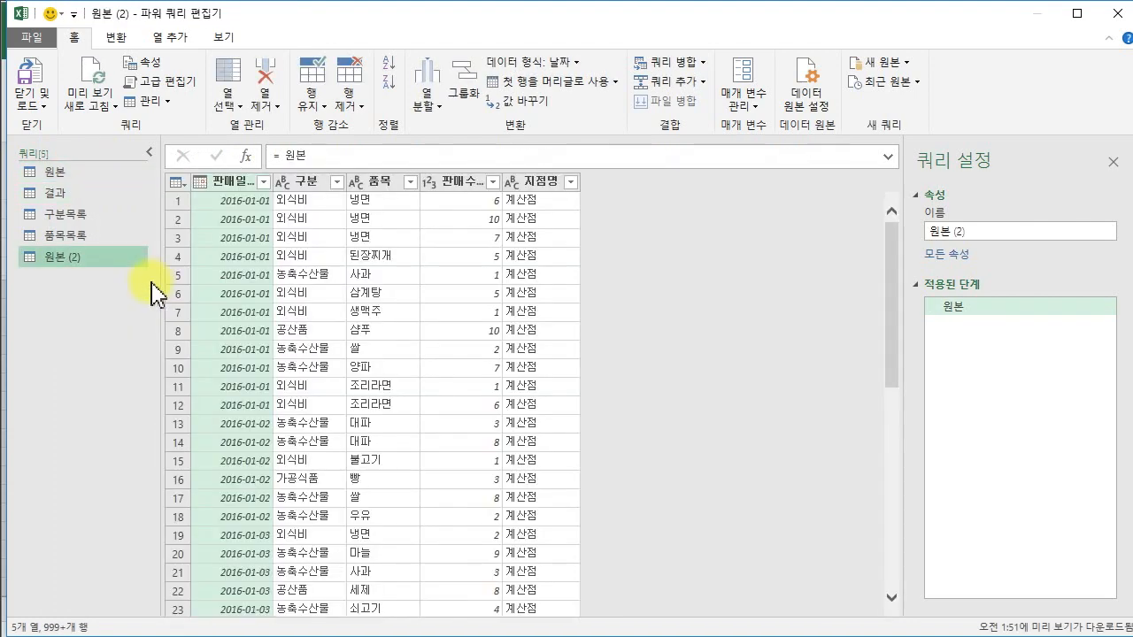
{"action": "left_click", "coordinate": [1021, 230]}
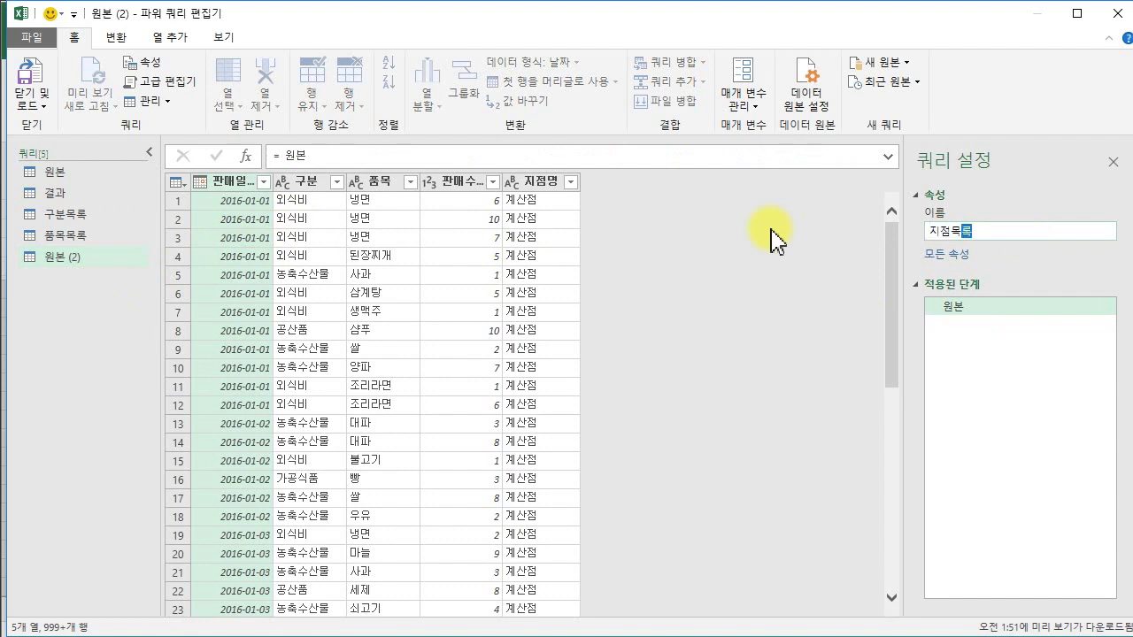
{"action": "key", "text": "Return"}
In the 지점목록 query, remove all columns except 지점명 and remove the duplicate items
{"action": "right_click", "coordinate": [536, 182]}
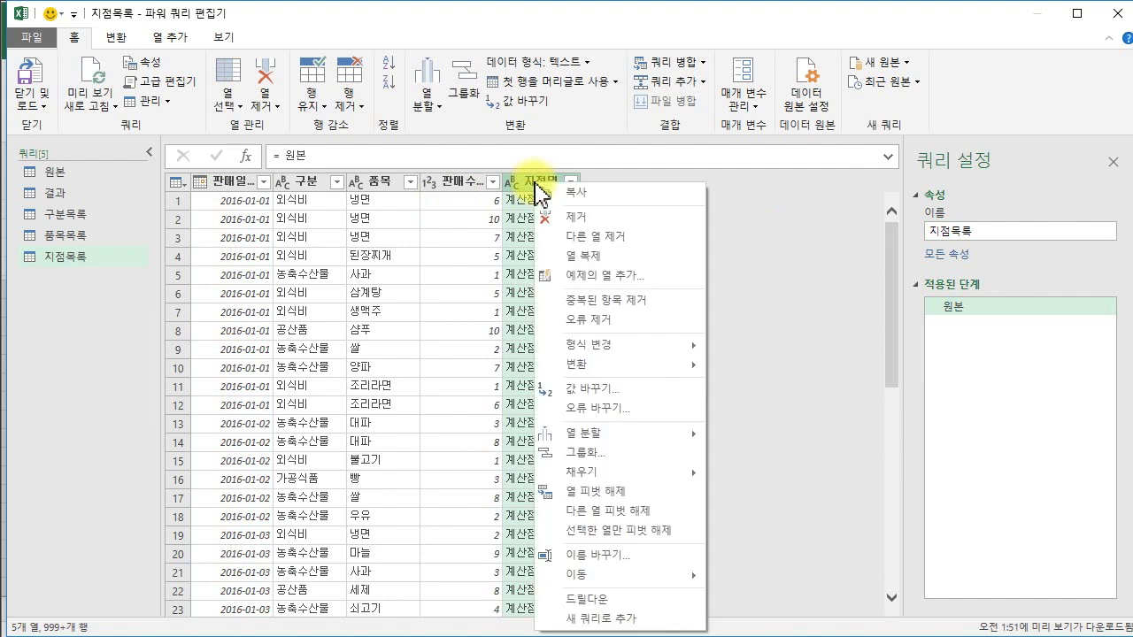
{"action": "left_click", "coordinate": [606, 236]}
{"action": "left_click", "coordinate": [171, 182]}
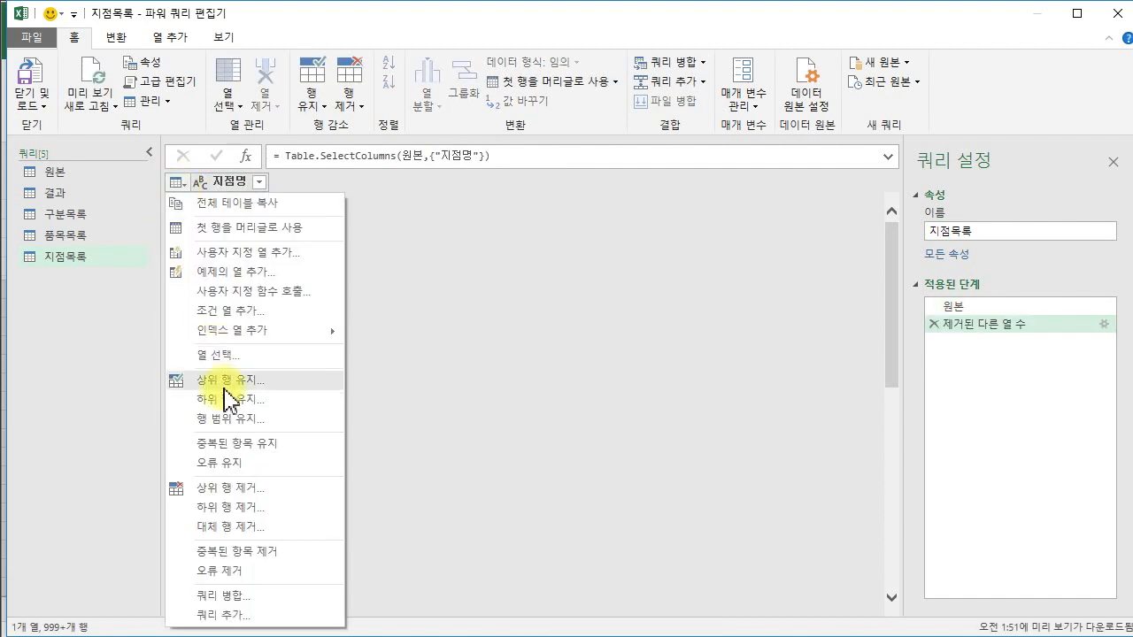
{"action": "left_click", "coordinate": [232, 551]}
Load the 지점목록 query as a table on the existing 현필터 sheet, starting at cell S6
{"action": "left_click", "coordinate": [43, 95]}
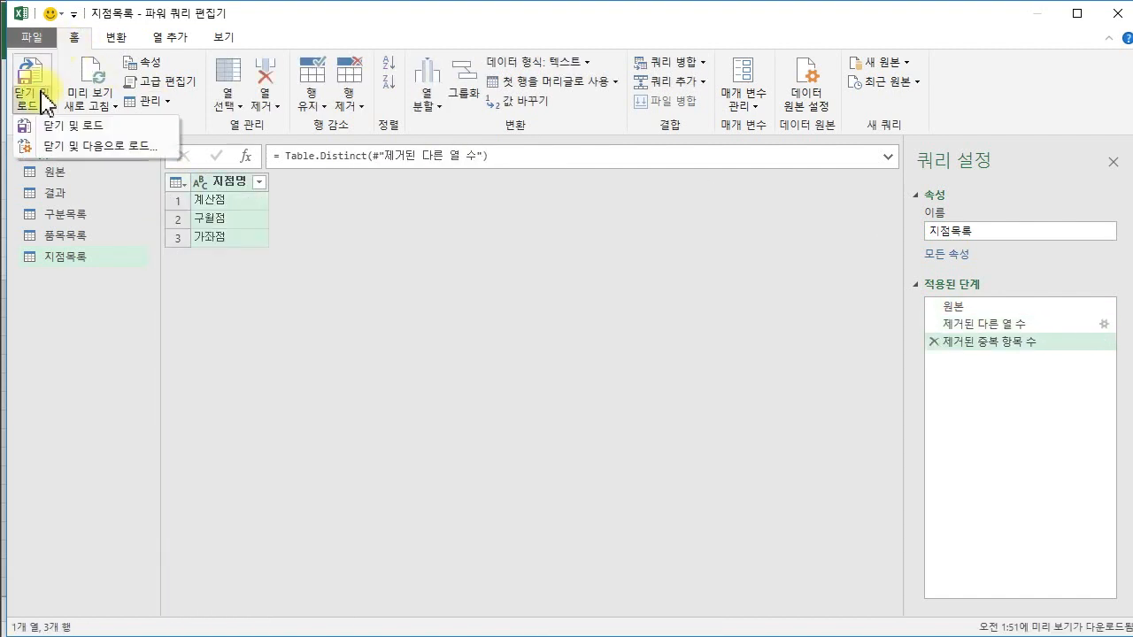
{"action": "left_click", "coordinate": [99, 145]}
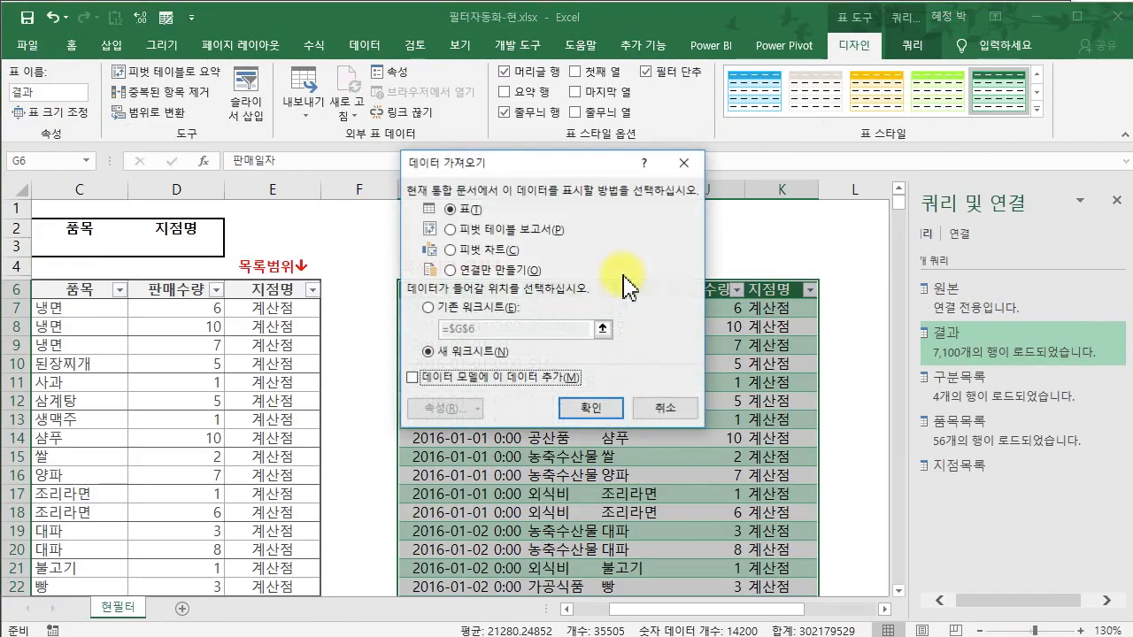
{"action": "left_click", "coordinate": [507, 270]}
{"action": "left_click", "coordinate": [477, 215]}
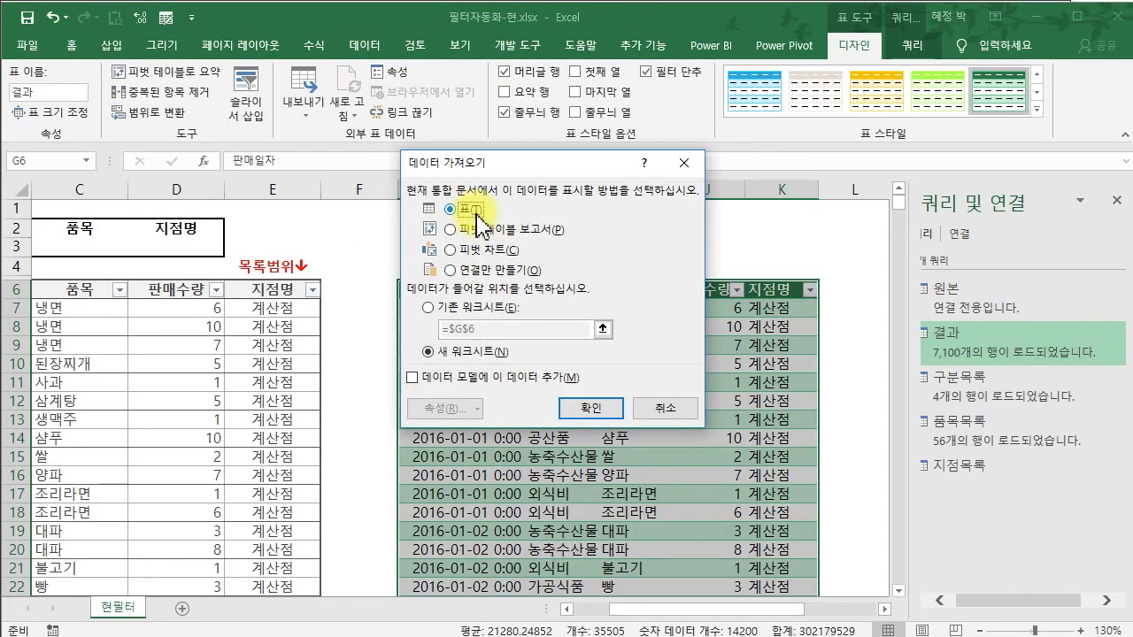
{"action": "left_click", "coordinate": [478, 307]}
{"action": "left_click", "coordinate": [607, 330]}
{"action": "left_click", "coordinate": [836, 290]}
{"action": "key", "text": "Right"}
{"action": "key", "text": "Right"}
{"action": "key", "text": "Right"}
{"action": "key", "text": "Right"}
{"action": "key", "text": "Right"}
{"action": "key", "text": "Right"}
{"action": "key", "text": "Right"}
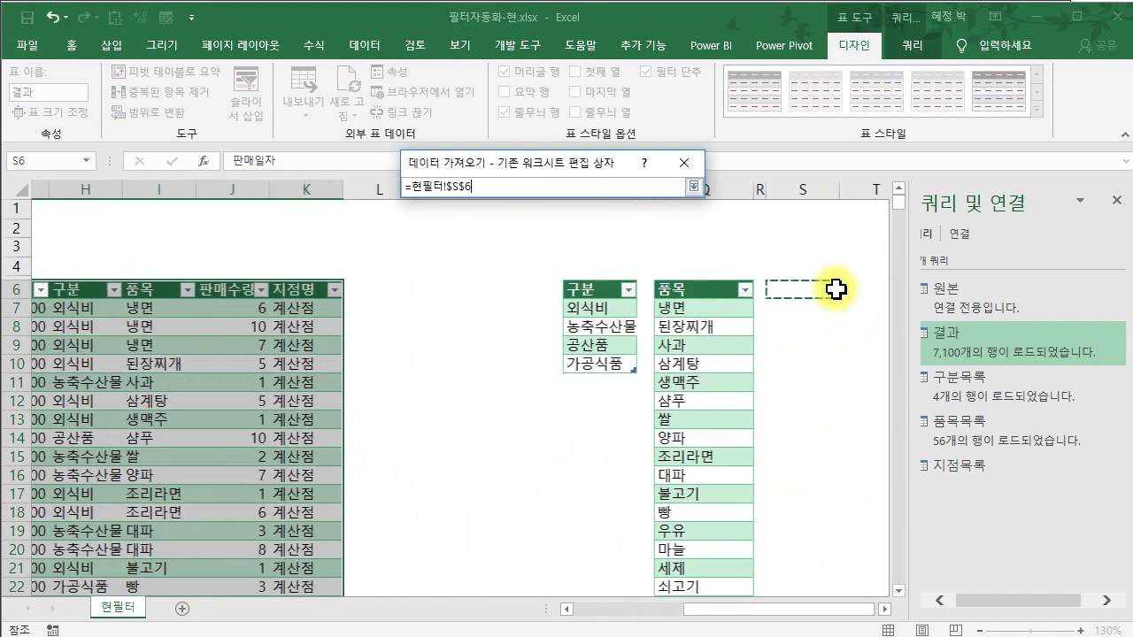
{"action": "key", "text": "Return"}
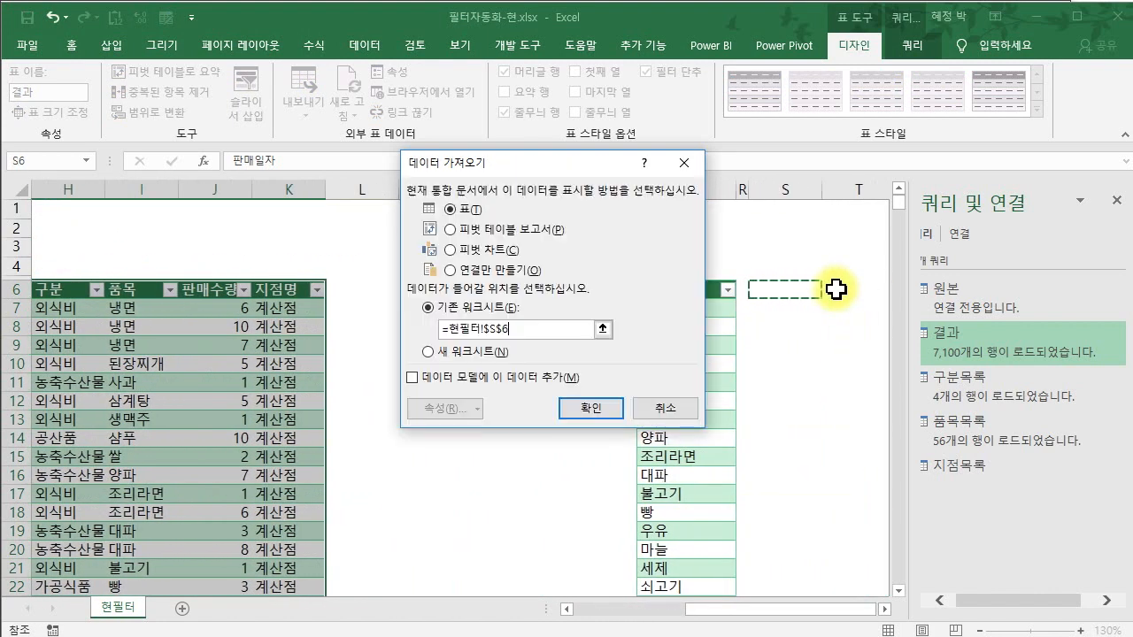
{"action": "left_click", "coordinate": [607, 413]}
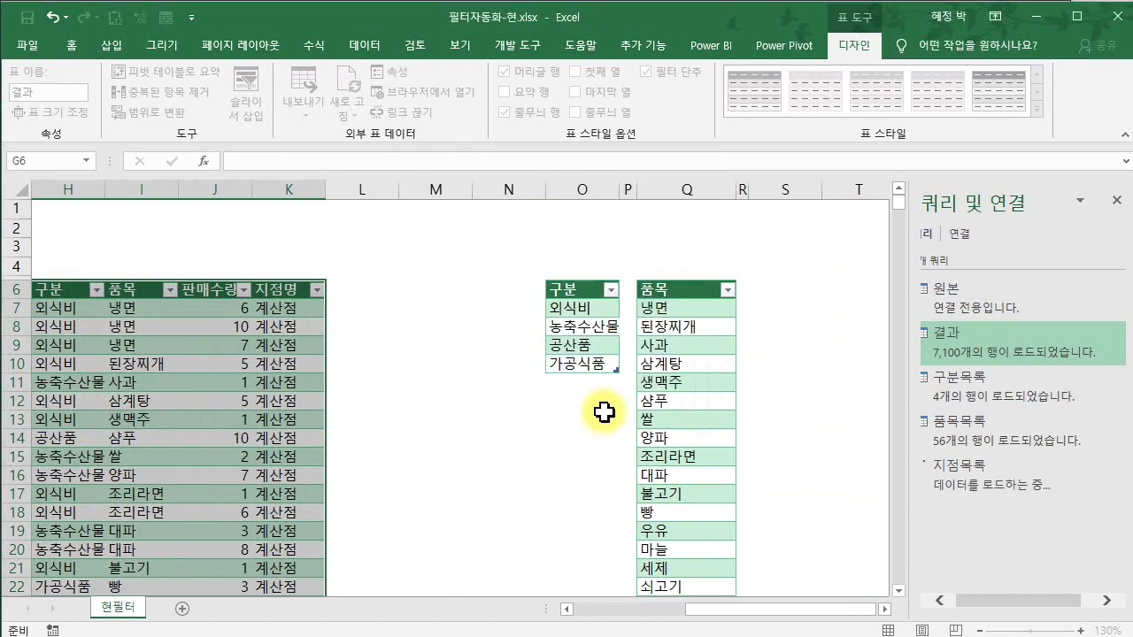
Start data validation for the 구분 condition cell B3 and set its allowed type to 목록 (list)
{"action": "left_click", "coordinate": [683, 310]}
{"action": "key", "text": "Left"}
{"action": "key", "text": "Left"}
{"action": "key", "text": "Left"}
{"action": "key", "text": "Left"}
{"action": "key", "text": "Left"}
{"action": "key", "text": "Left"}
{"action": "key", "text": "Left"}
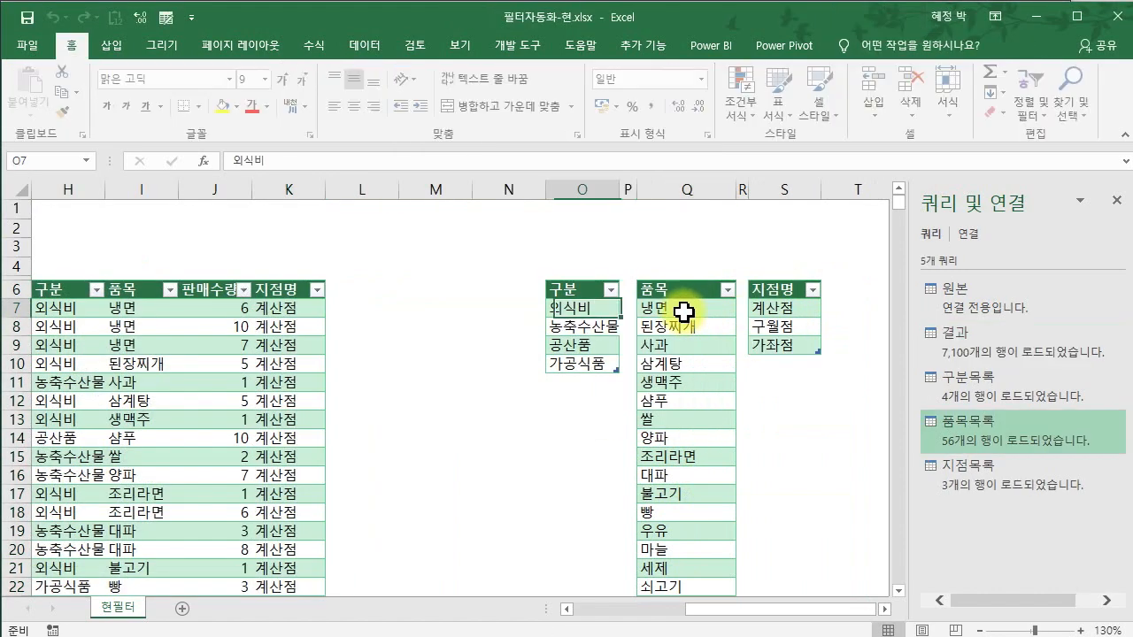
{"action": "key", "text": "Left"}
{"action": "key", "text": "Left"}
{"action": "key", "text": "Left"}
{"action": "key", "text": "Left"}
{"action": "key", "text": "Left"}
{"action": "key", "text": "Left"}
{"action": "key", "text": "Left"}
{"action": "key", "text": "Left"}
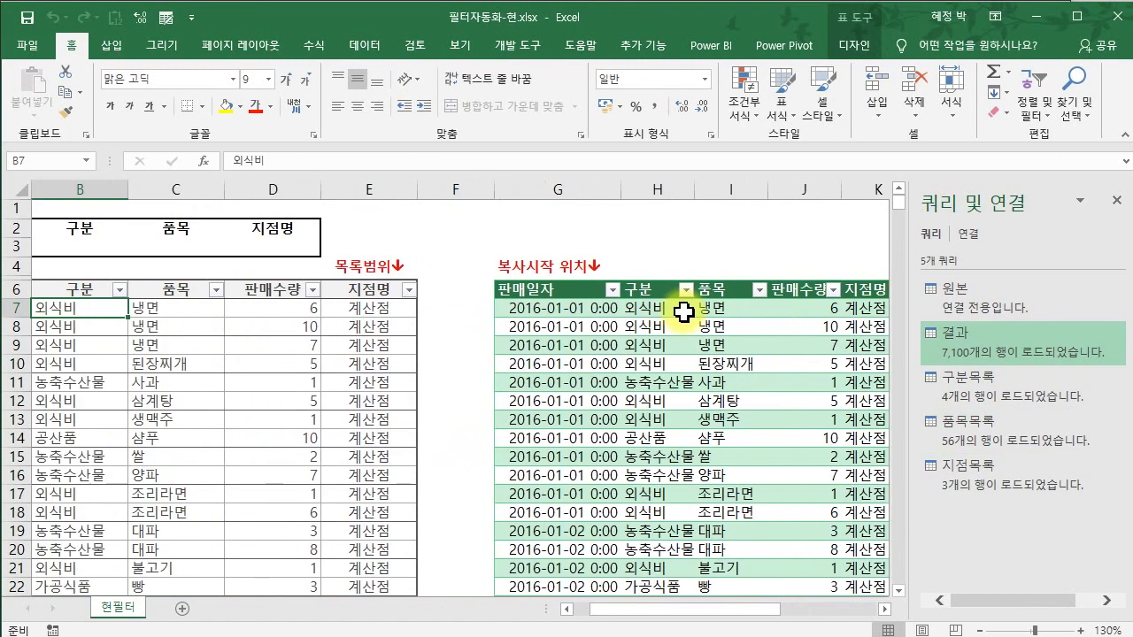
{"action": "left_click", "coordinate": [111, 248]}
{"action": "key", "text": "Left"}
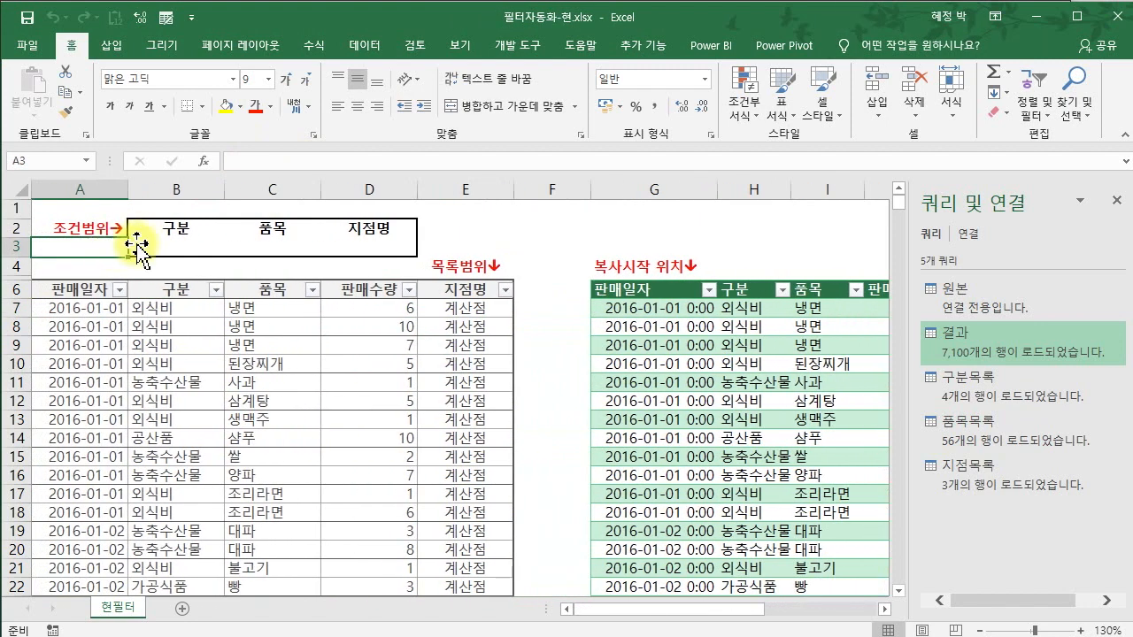
{"action": "left_click", "coordinate": [177, 252]}
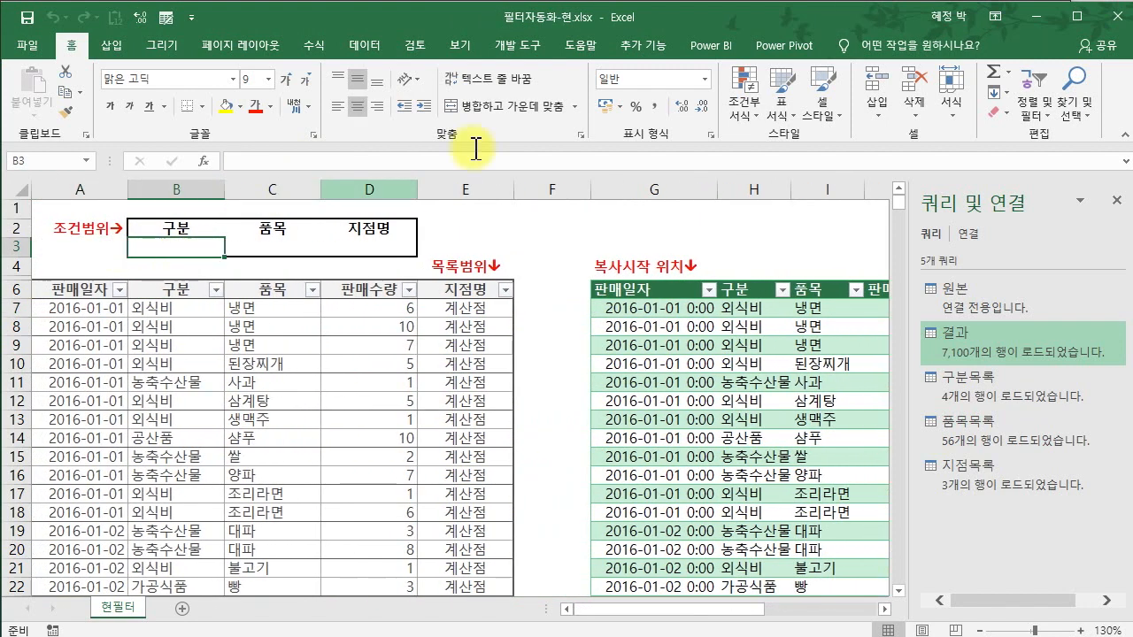
{"action": "left_click", "coordinate": [372, 44]}
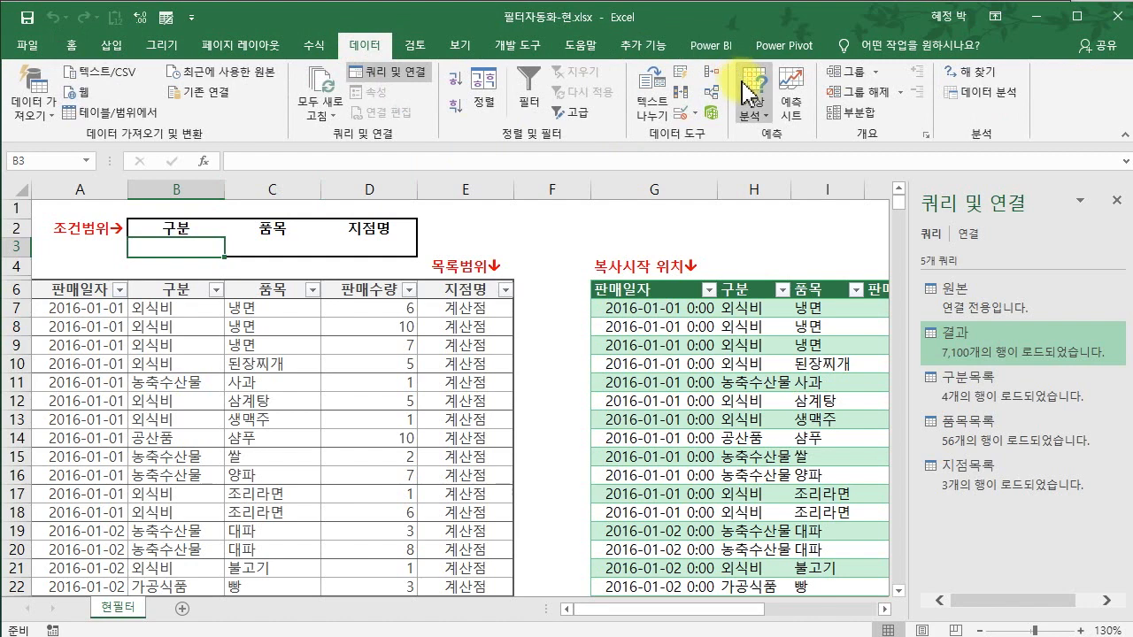
{"action": "left_click", "coordinate": [689, 115]}
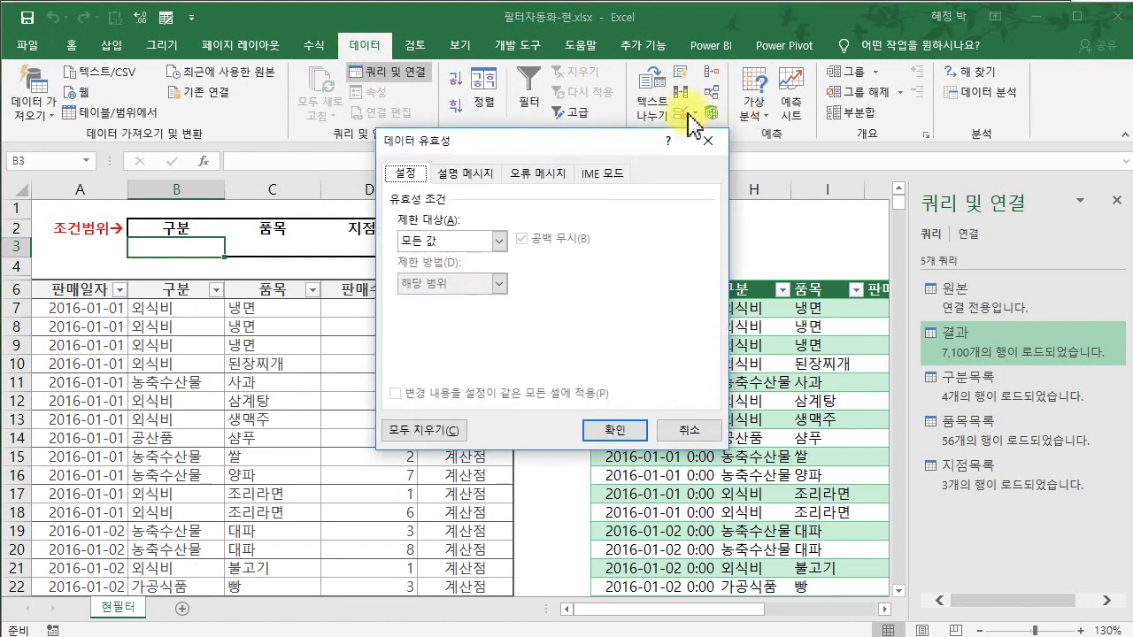
{"action": "left_click", "coordinate": [469, 246]}
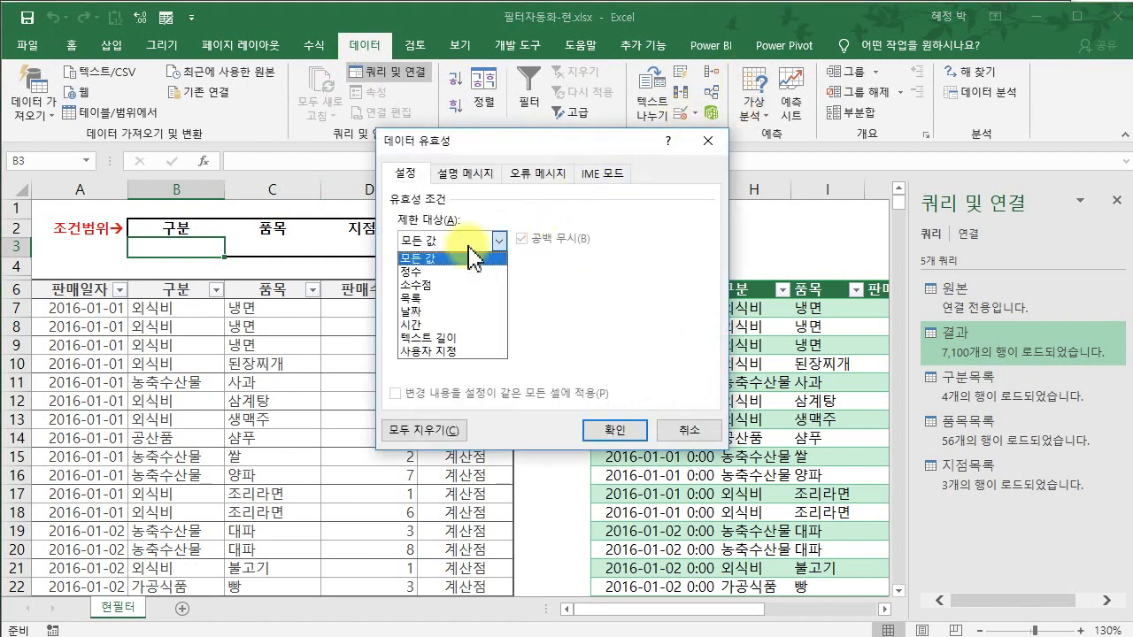
{"action": "left_click", "coordinate": [412, 298]}
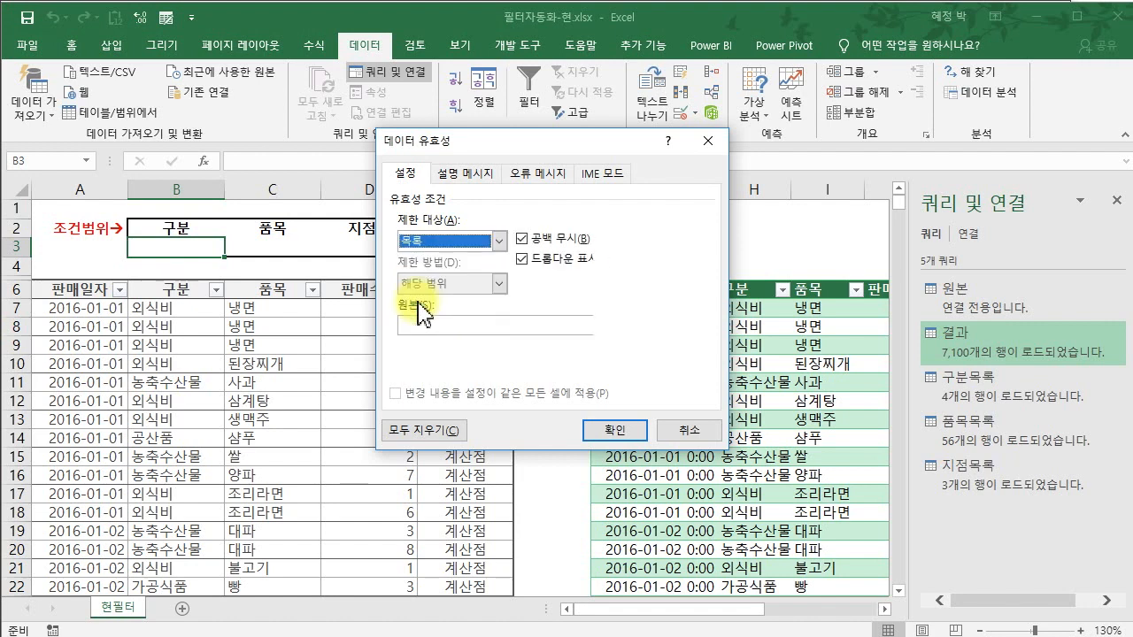
Set the validation list source of B3 to the 구분 table items in O7:O10 and apply it
{"action": "left_click", "coordinate": [445, 323]}
{"action": "left_click", "coordinate": [825, 280]}
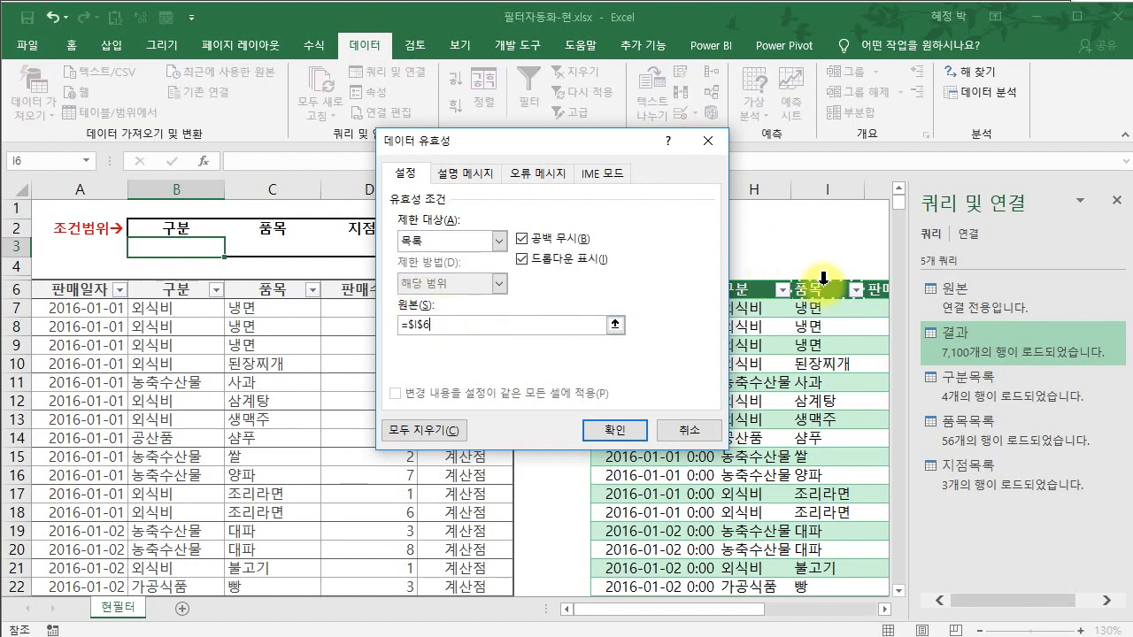
{"action": "key", "text": "Right"}
{"action": "key", "text": "Right"}
{"action": "key", "text": "Right"}
{"action": "key", "text": "Right"}
{"action": "key", "text": "Right"}
{"action": "key", "text": "Right"}
{"action": "key", "text": "Down"}
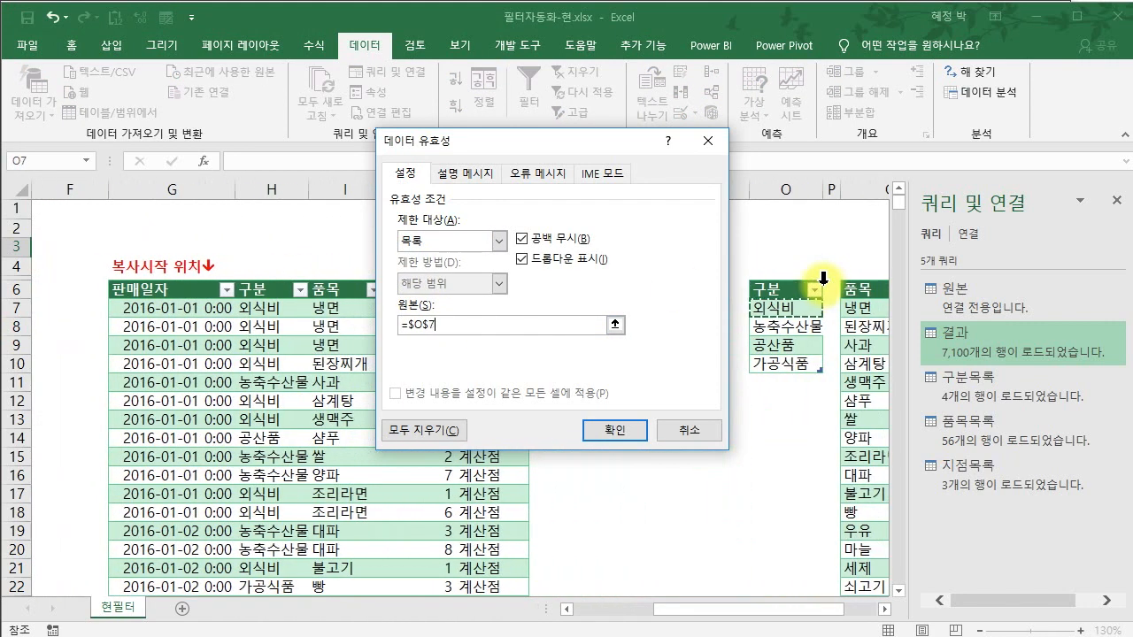
{"action": "key", "text": "shift+Down"}
{"action": "key", "text": "shift+Down"}
{"action": "key", "text": "shift+Down"}
{"action": "key", "text": "Return"}
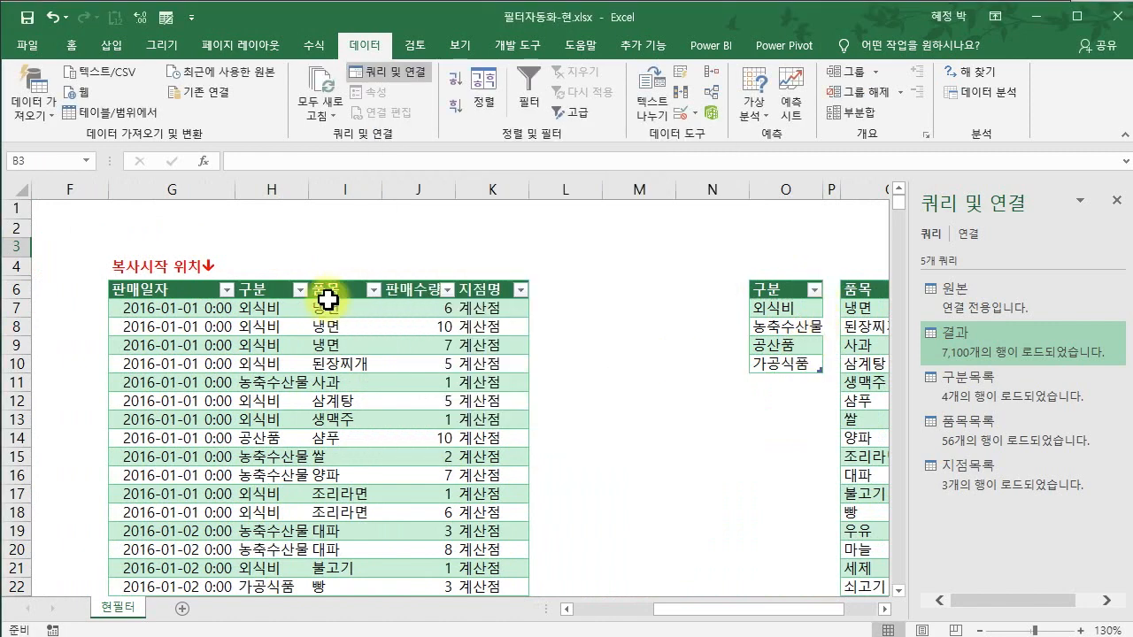
Choose 외식비 from the dropdown list in the 구분 condition cell B3
{"action": "scroll", "coordinate": [309, 304], "scroll_direction": "left", "scroll_amount": 3}
{"action": "left_click", "coordinate": [232, 249]}
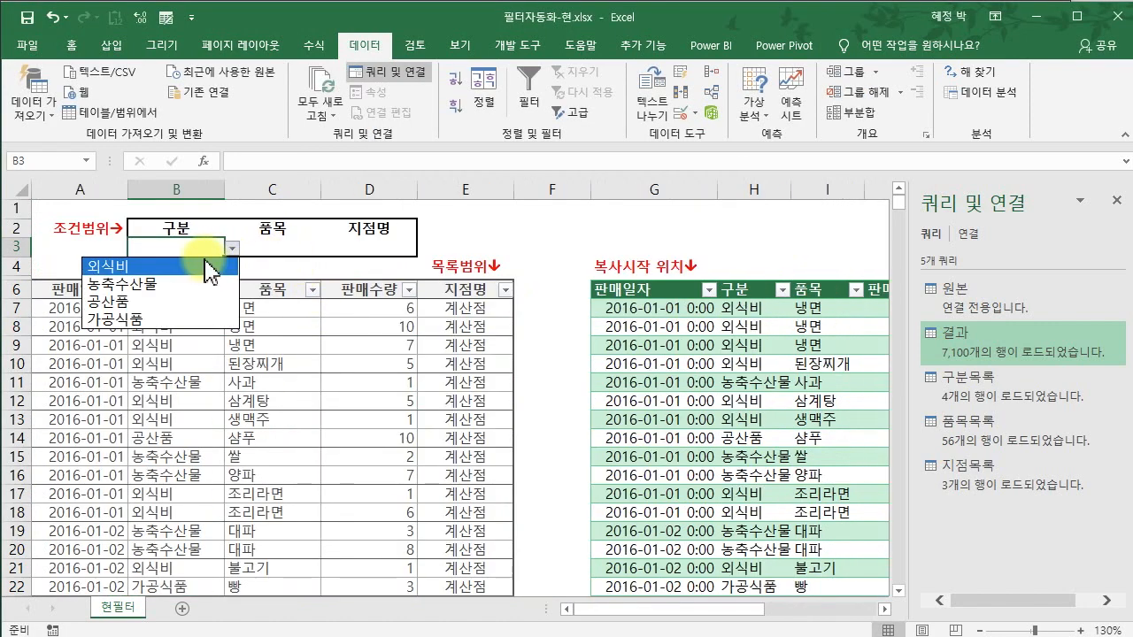
{"action": "left_click", "coordinate": [225, 259]}
Add list-type data validation to the 품목 condition cell C3, using the 품목 table items in Q7:Q62 as the source
{"action": "left_click", "coordinate": [311, 248]}
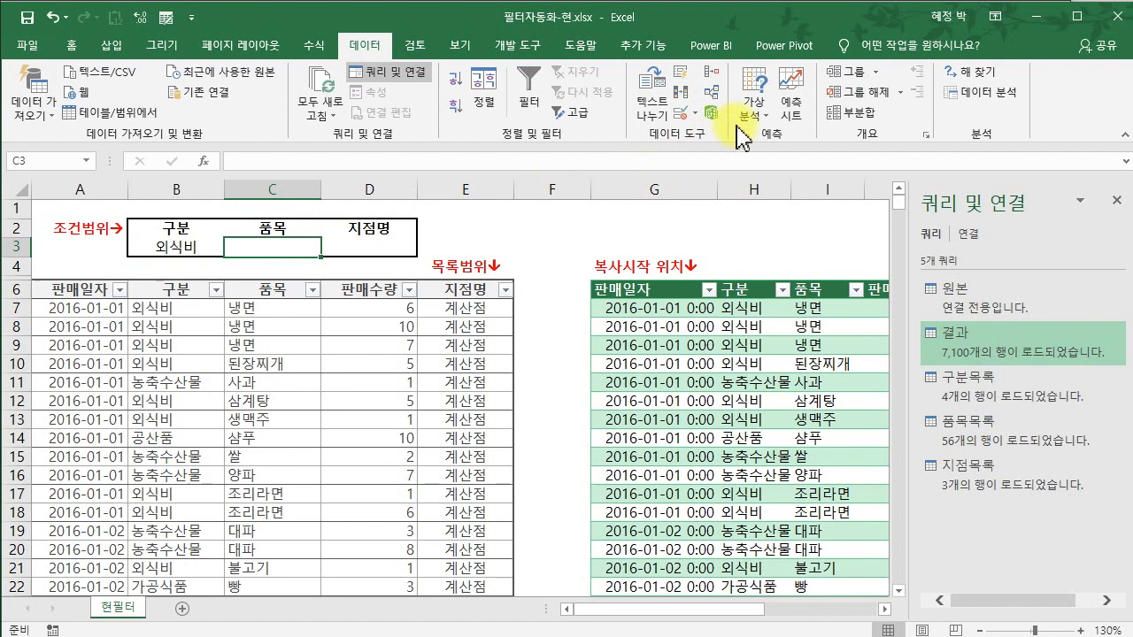
{"action": "left_click", "coordinate": [680, 112]}
{"action": "left_click", "coordinate": [498, 241]}
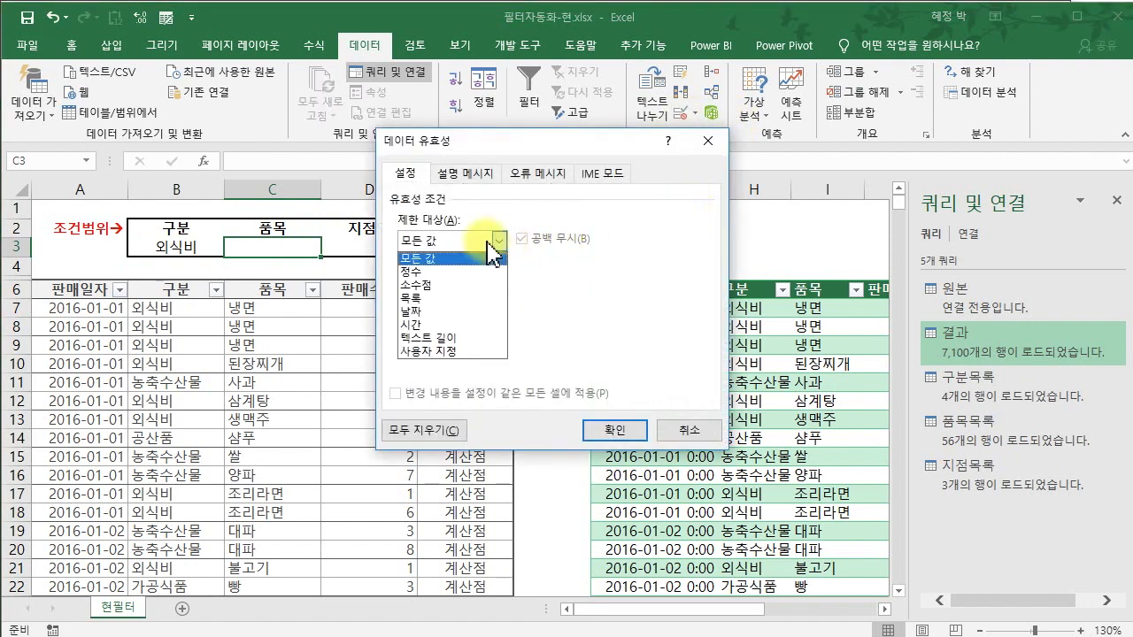
{"action": "left_click", "coordinate": [447, 302]}
{"action": "left_click", "coordinate": [457, 324]}
{"action": "left_click", "coordinate": [822, 295]}
{"action": "key", "text": "Right"}
{"action": "key", "text": "Right"}
{"action": "key", "text": "Right"}
{"action": "key", "text": "Right"}
{"action": "key", "text": "Right"}
{"action": "key", "text": "Right"}
{"action": "key", "text": "Right"}
{"action": "key", "text": "Right"}
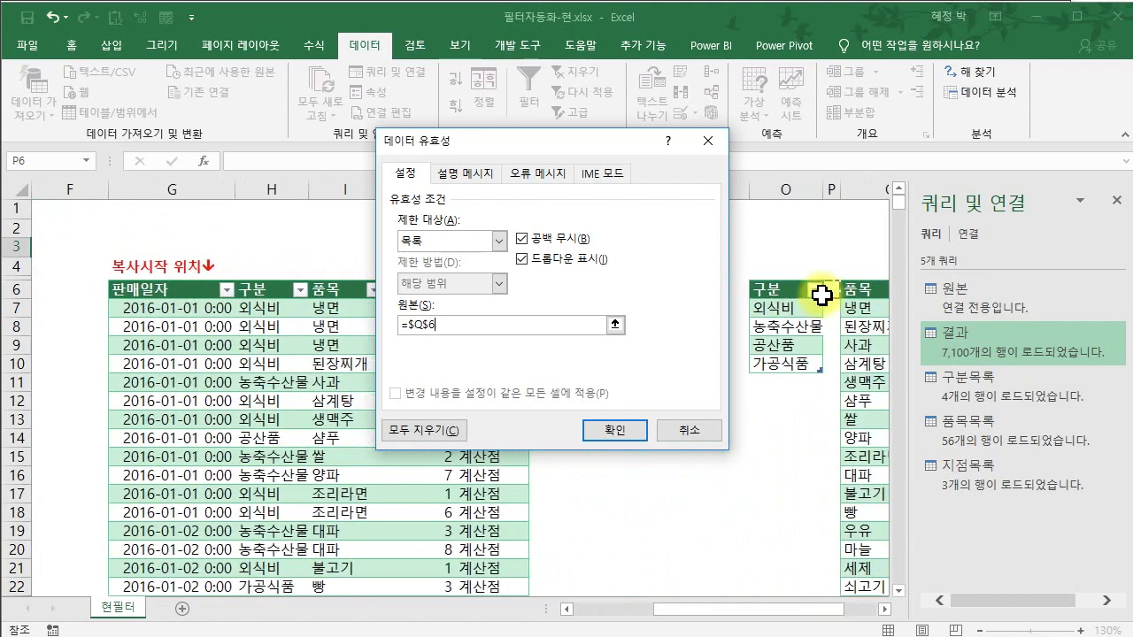
{"action": "key", "text": "Down"}
{"action": "key", "text": "ctrl+shift+Down"}
{"action": "key", "text": "Return"}
{"action": "middle_click", "coordinate": [521, 328]}
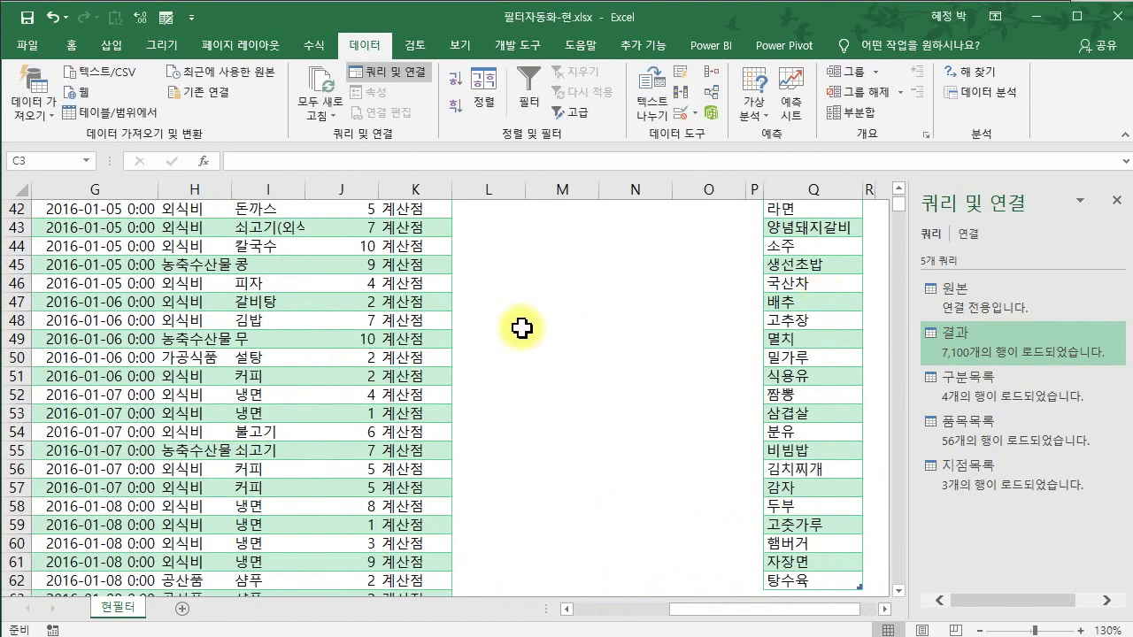
{"action": "left_click", "coordinate": [255, 242]}
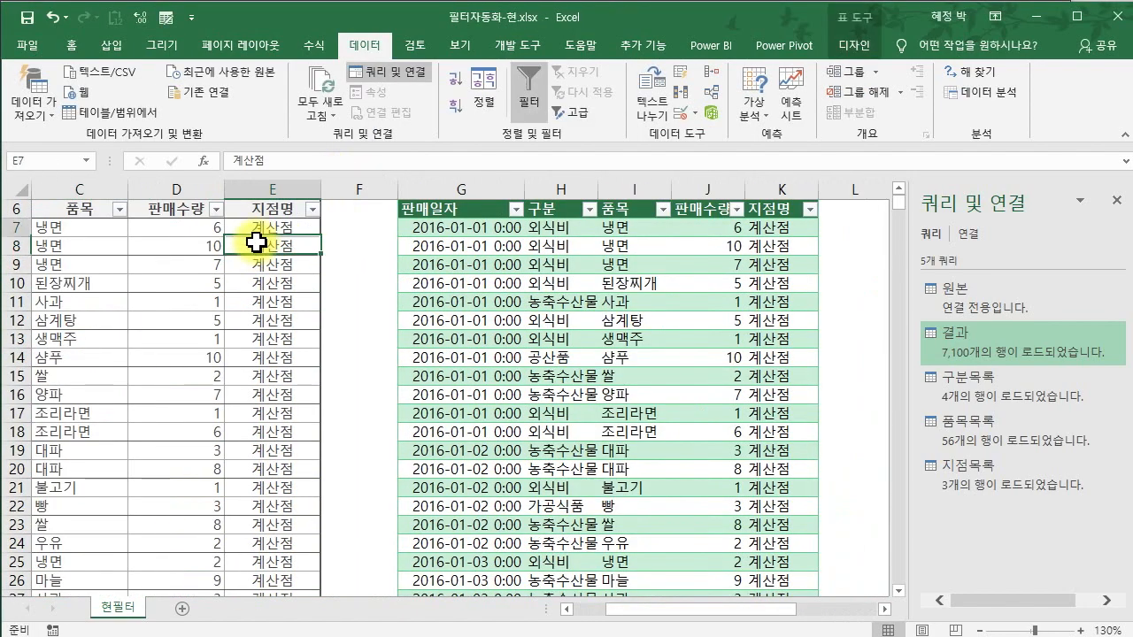
Return to the condition range above the sales list and check the dropdown in the 지점명 condition cell D3
{"action": "key", "text": "Up"}
{"action": "key", "text": "Up"}
{"action": "key", "text": "Up"}
{"action": "key", "text": "Up"}
{"action": "key", "text": "Up"}
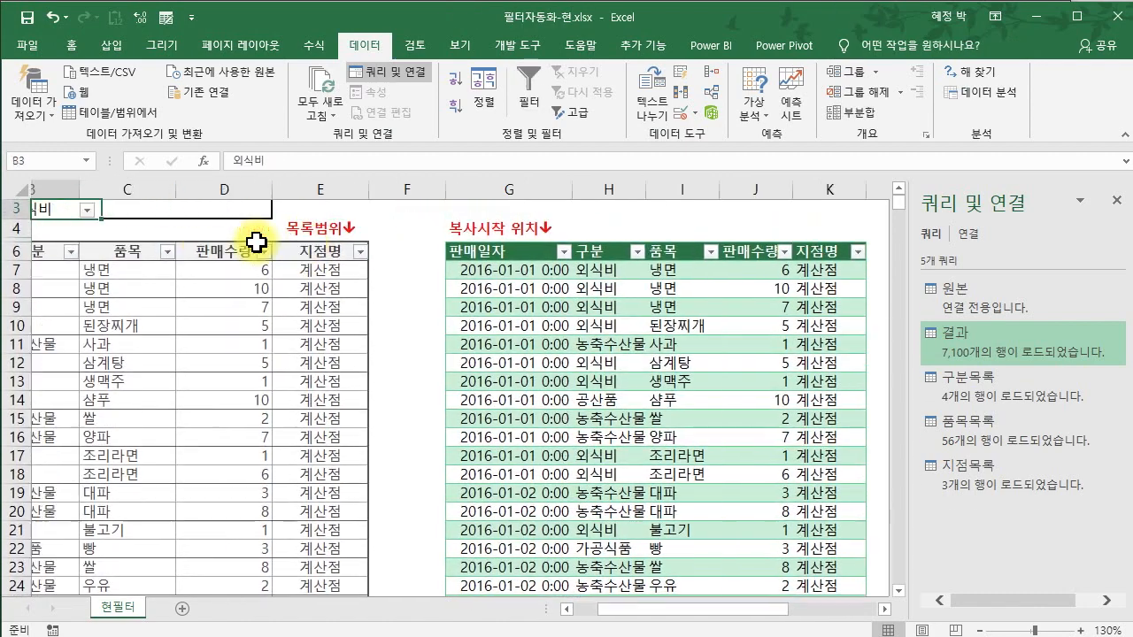
{"action": "scroll", "coordinate": [255, 241], "scroll_direction": "left", "scroll_amount": 3}
{"action": "scroll", "coordinate": [293, 251], "scroll_direction": "up", "scroll_amount": 1}
{"action": "left_click", "coordinate": [371, 381]}
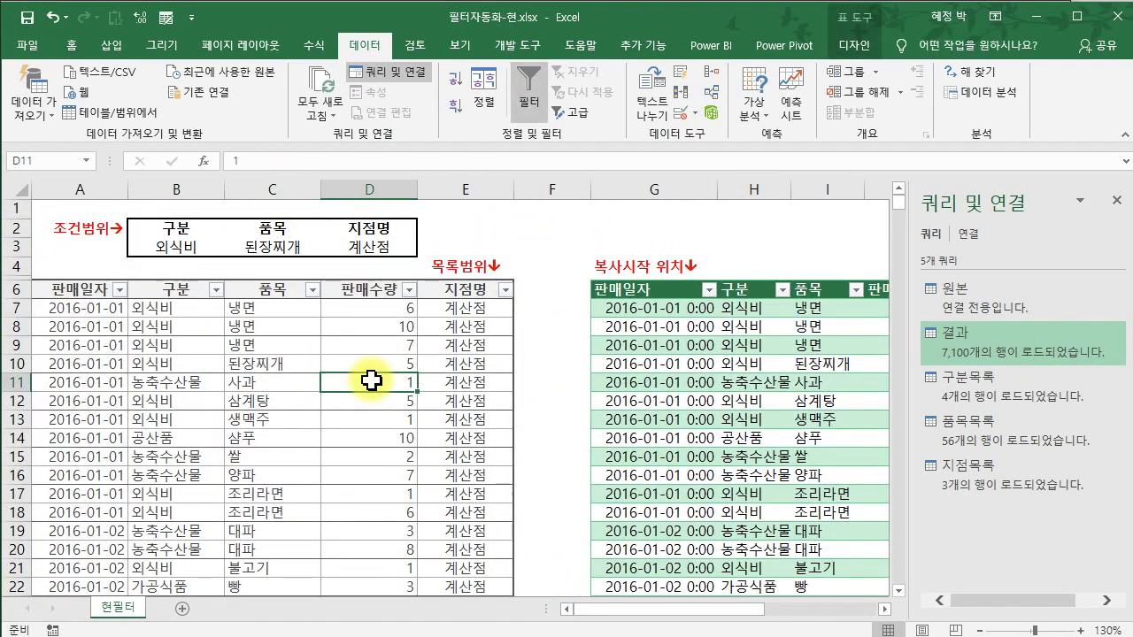
{"action": "left_click", "coordinate": [403, 247]}
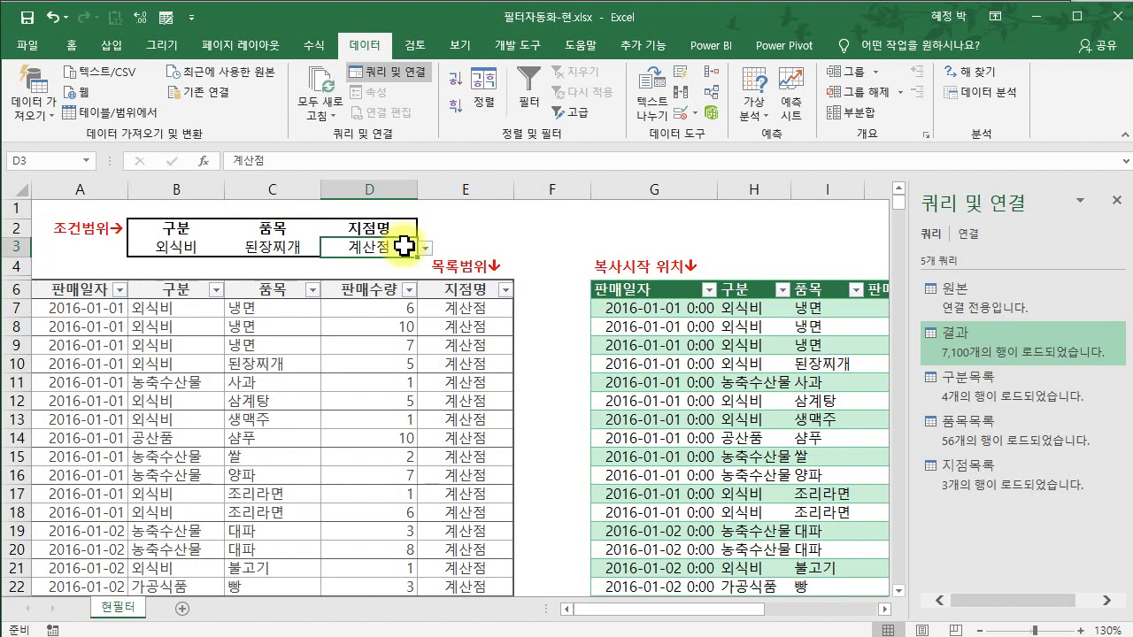
Load the 구분 condition range B2:B3, including its header, into the Power Query editor as a table
{"action": "left_click_drag", "start_coordinate": [208, 228], "coordinate": [188, 247]}
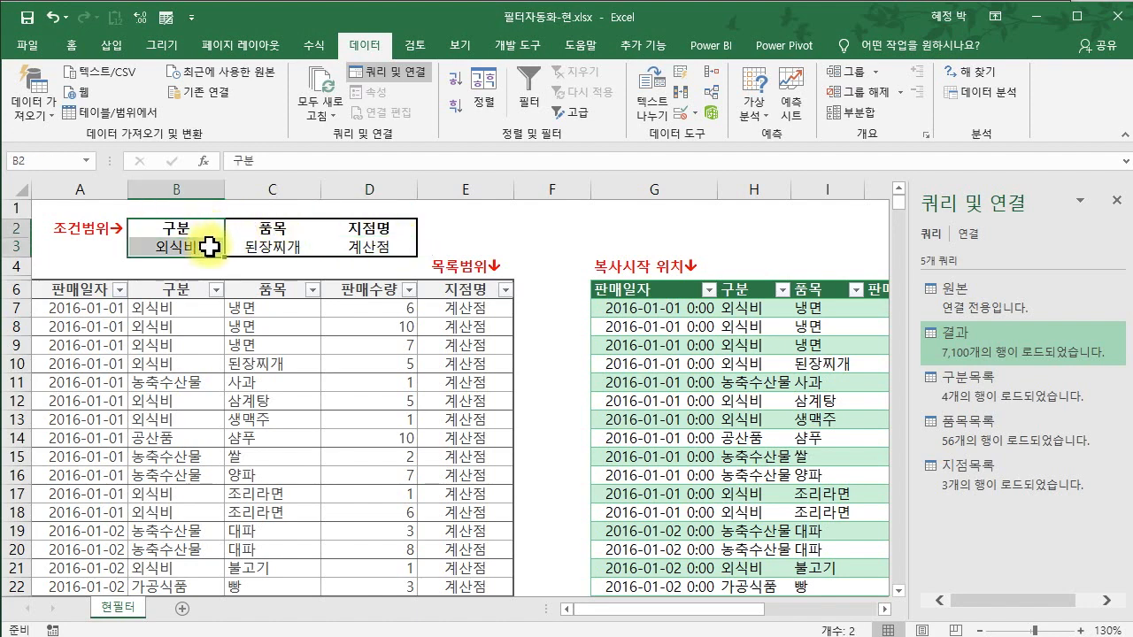
{"action": "left_click_drag", "start_coordinate": [280, 223], "coordinate": [282, 248]}
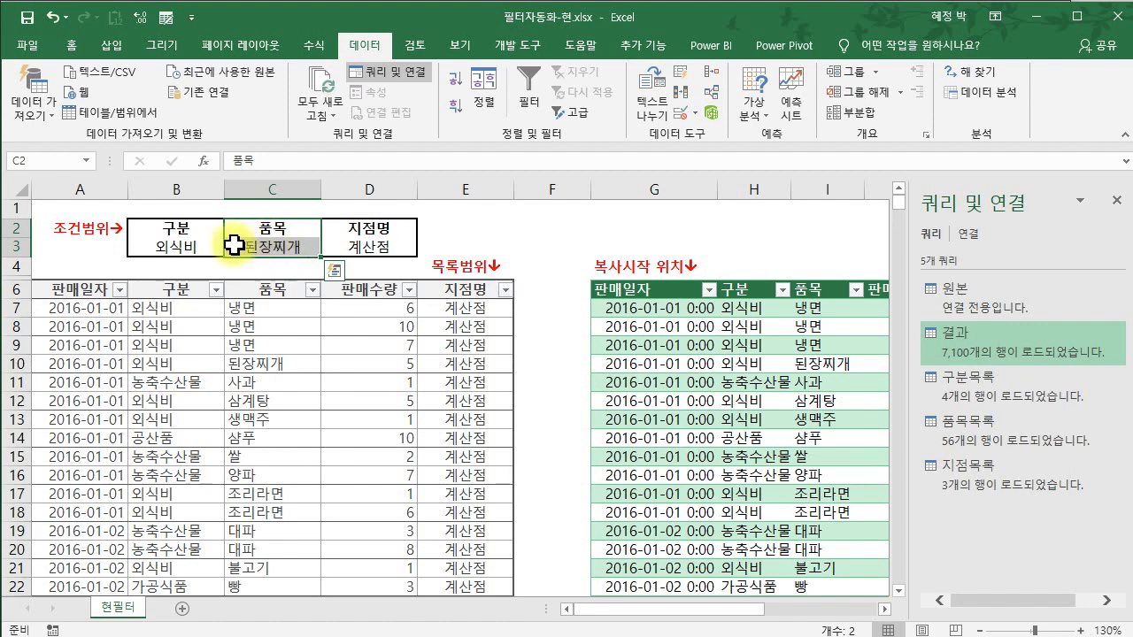
{"action": "left_click_drag", "start_coordinate": [204, 223], "coordinate": [202, 251]}
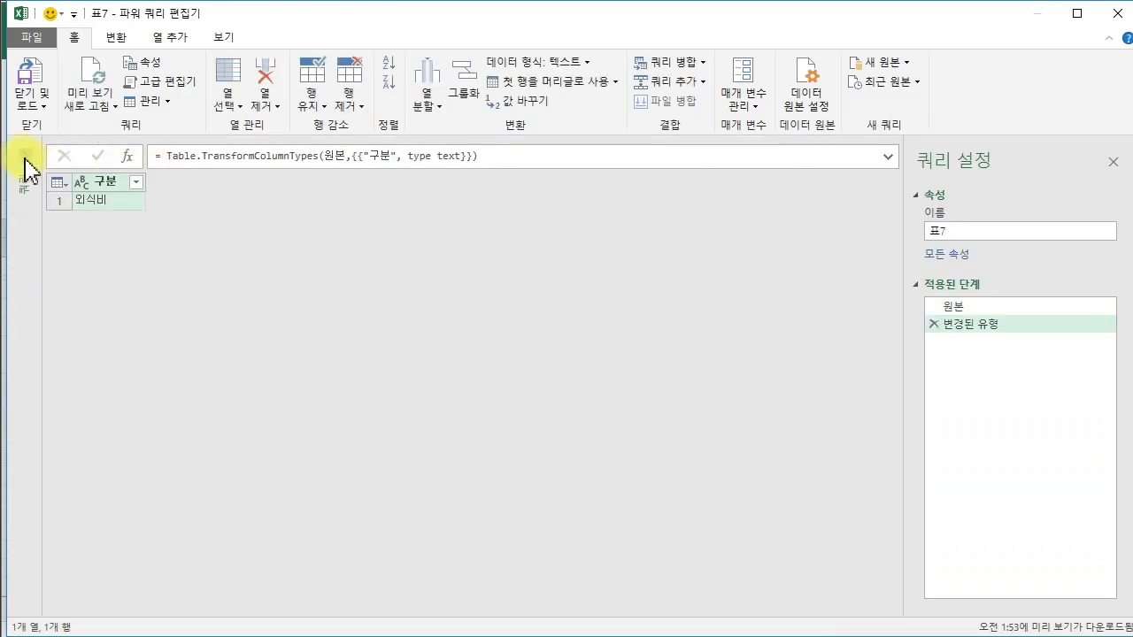
Expand the query list and drill down into the 외식비 value of the 구분 column
{"action": "left_click", "coordinate": [27, 163]}
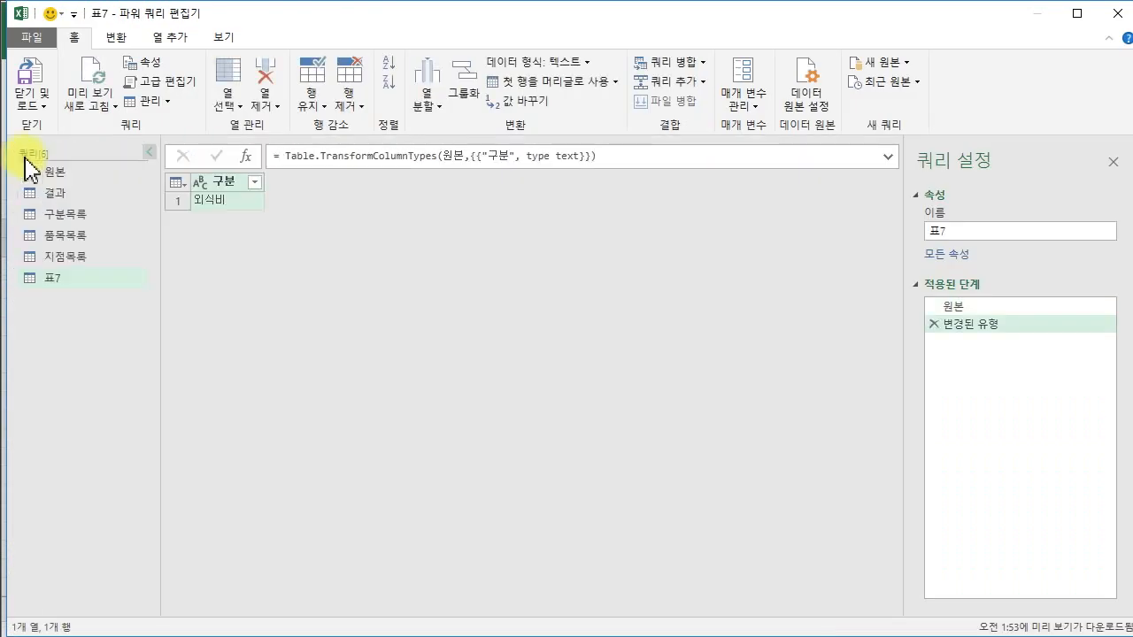
{"action": "left_click", "coordinate": [249, 200]}
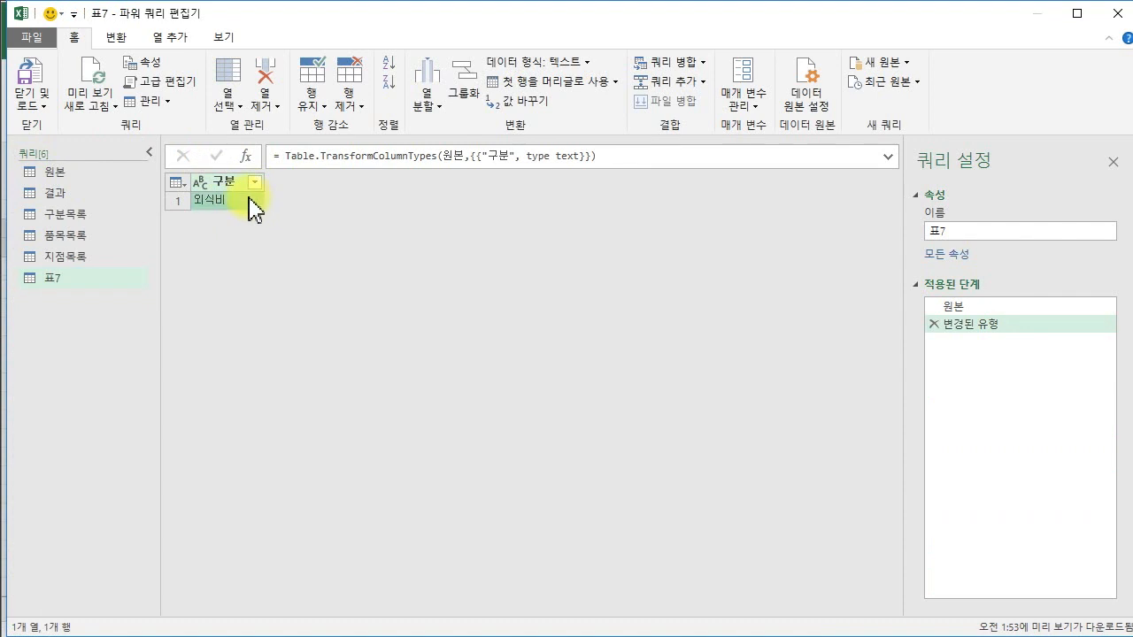
{"action": "right_click", "coordinate": [250, 206]}
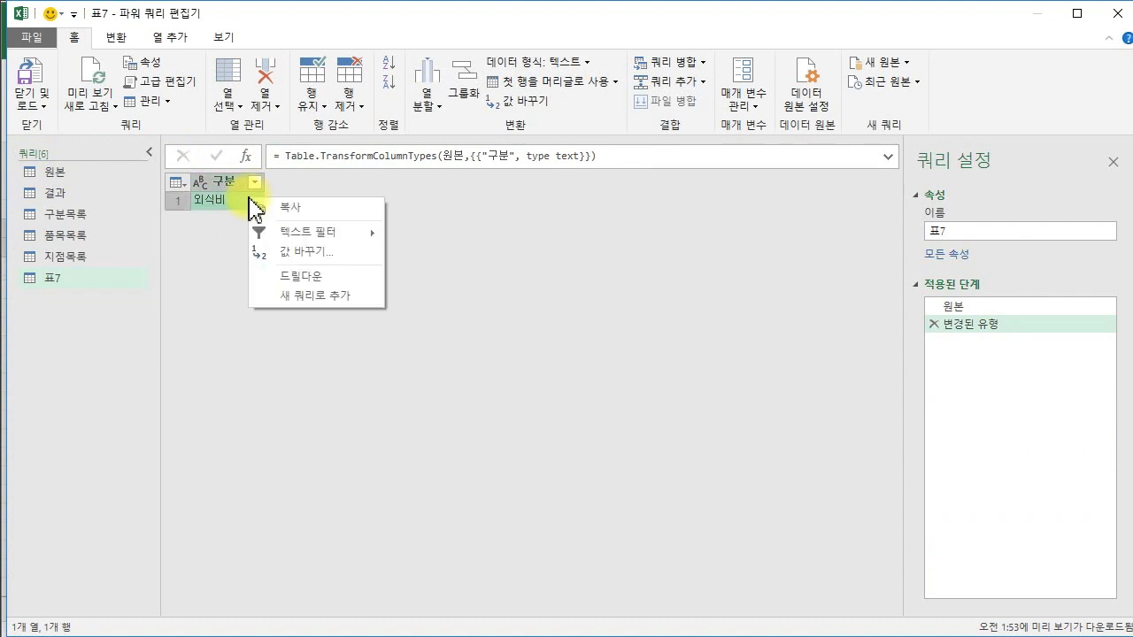
{"action": "left_click", "coordinate": [288, 275]}
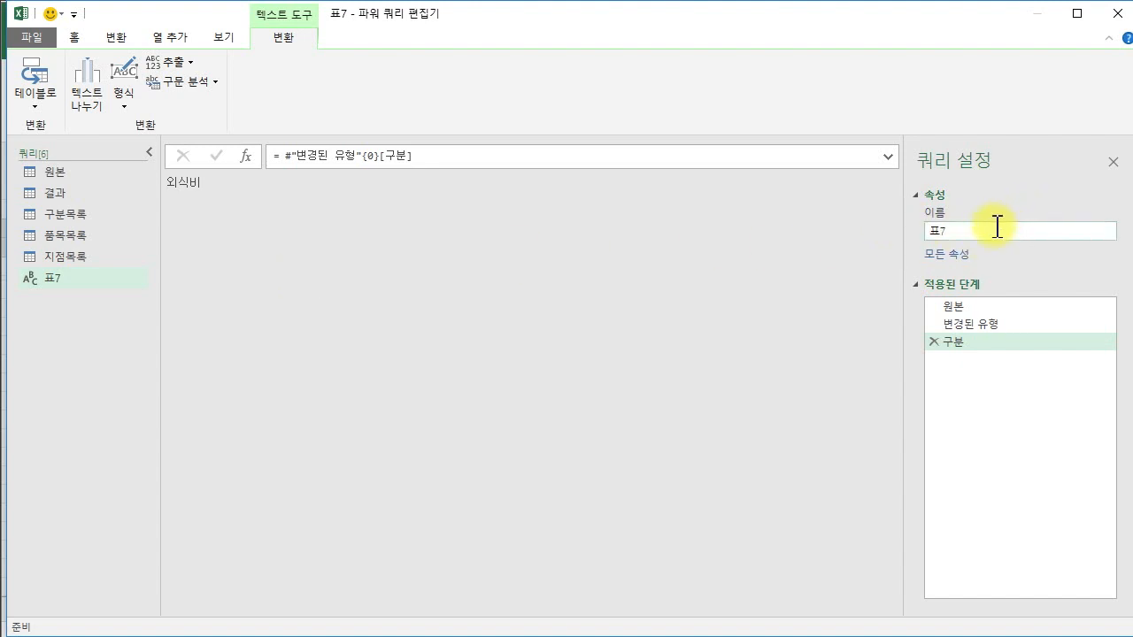
Rename the drilled-down query as 구분조건
{"action": "left_click_drag", "start_coordinate": [961, 228], "coordinate": [917, 226]}
{"action": "type", "text": "ㄱ"}
{"action": "type", "text": "구부"}
{"action": "type", "text": "값"}
{"action": "type", "text": "조건"}
{"action": "key", "text": "Return"}
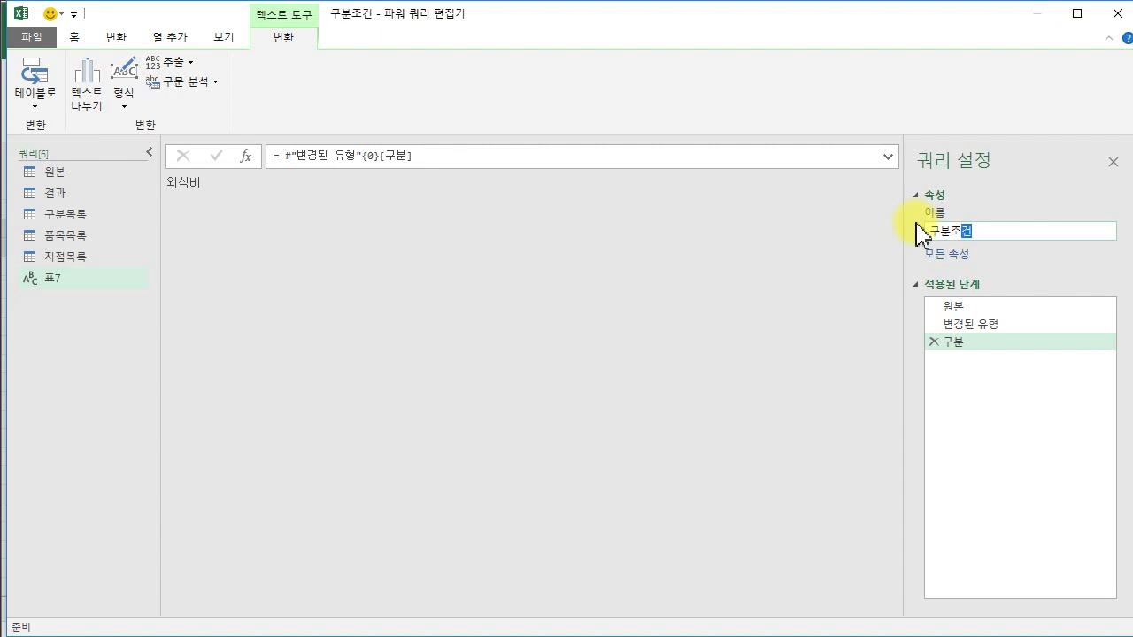
Close the query editor and load the 구분조건 query as a connection only
{"action": "left_click", "coordinate": [78, 39]}
{"action": "left_click", "coordinate": [44, 106]}
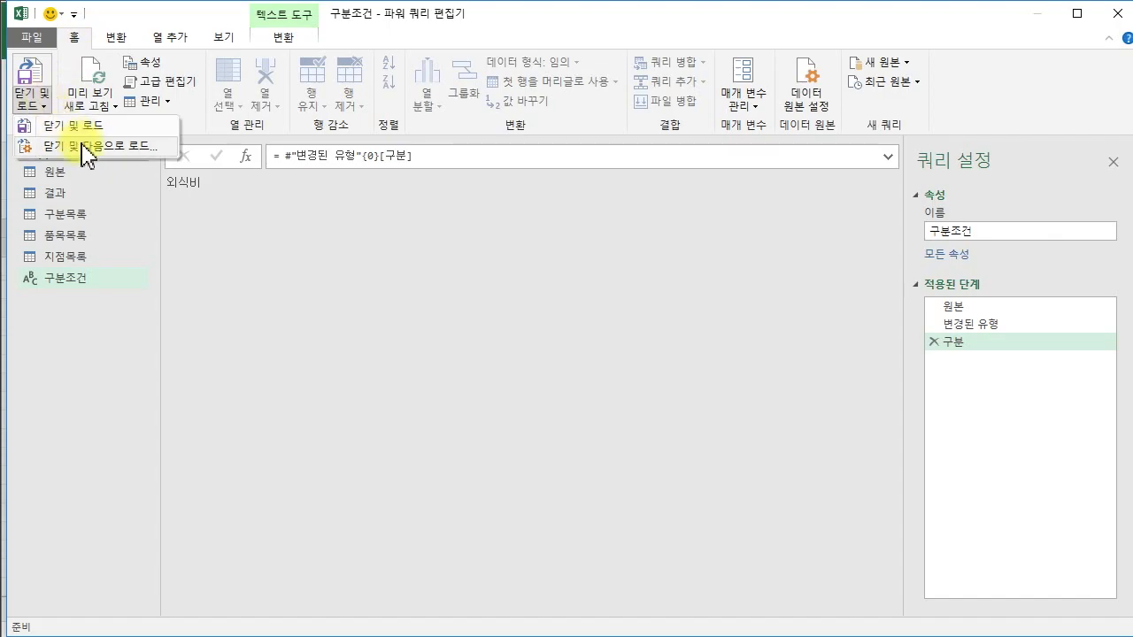
{"action": "left_click", "coordinate": [82, 129]}
{"action": "left_click", "coordinate": [454, 270]}
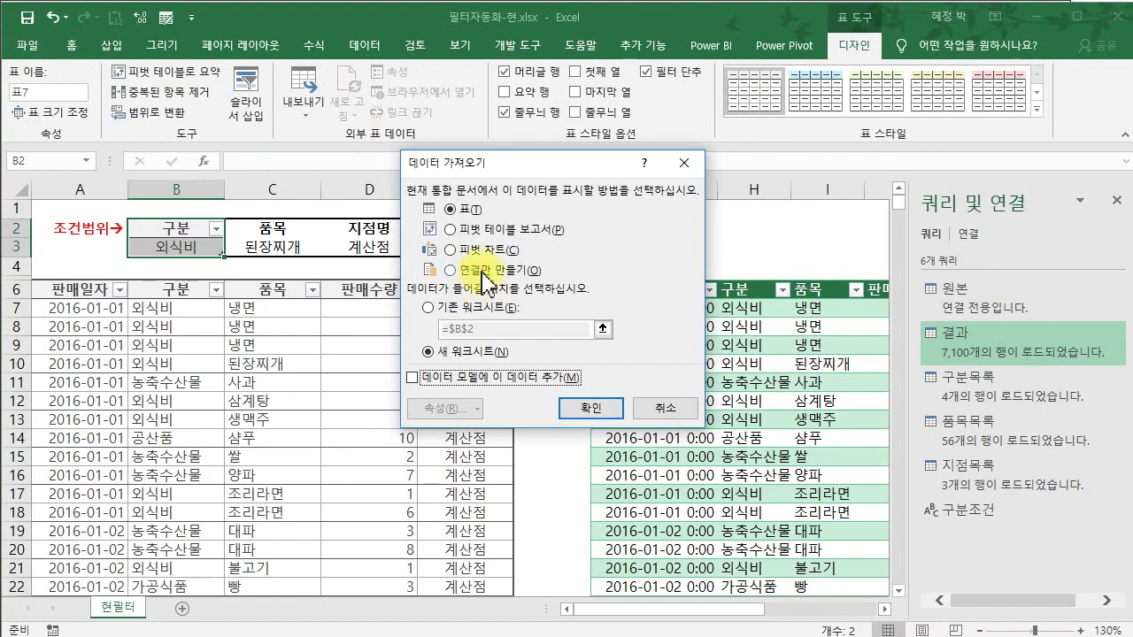
{"action": "left_click", "coordinate": [595, 405]}
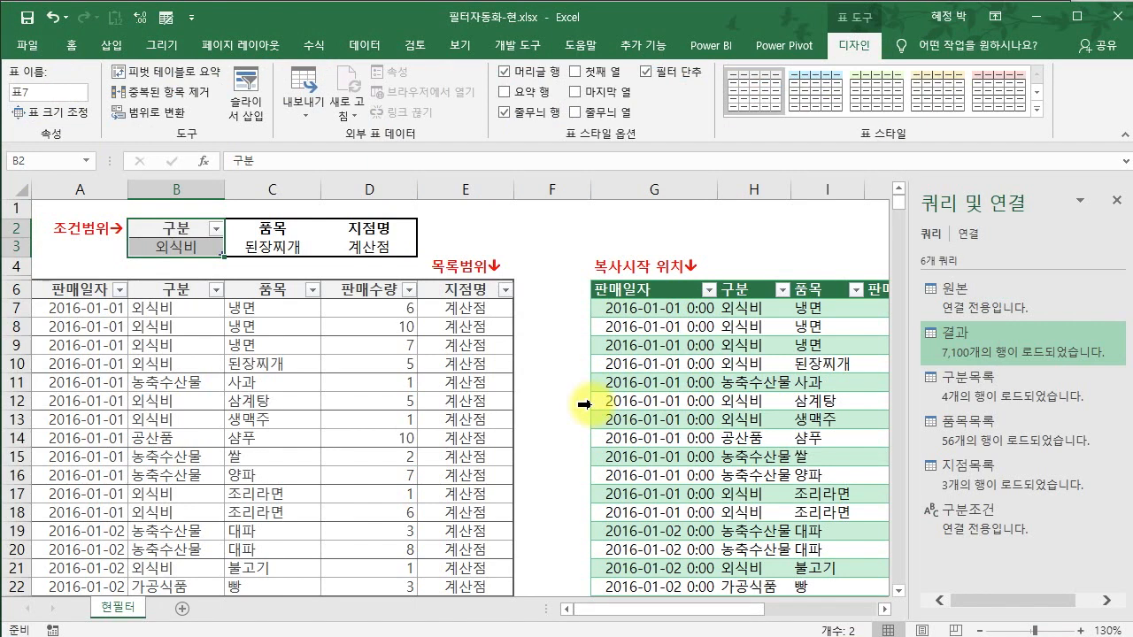
Create drilled-down queries 품목조건 and 지점조건 from the 품목 and 지점명 condition ranges, and review all three condition queries
{"action": "left_click_drag", "start_coordinate": [291, 229], "coordinate": [291, 246]}
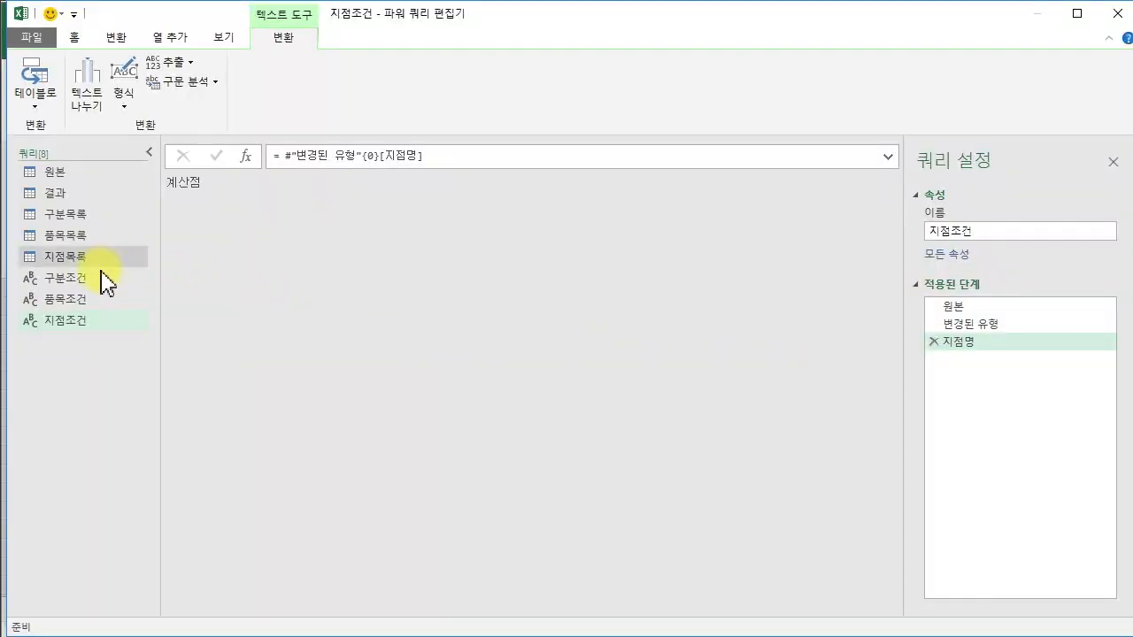
{"action": "left_click", "coordinate": [90, 280]}
{"action": "left_click", "coordinate": [84, 298]}
{"action": "left_click", "coordinate": [82, 324]}
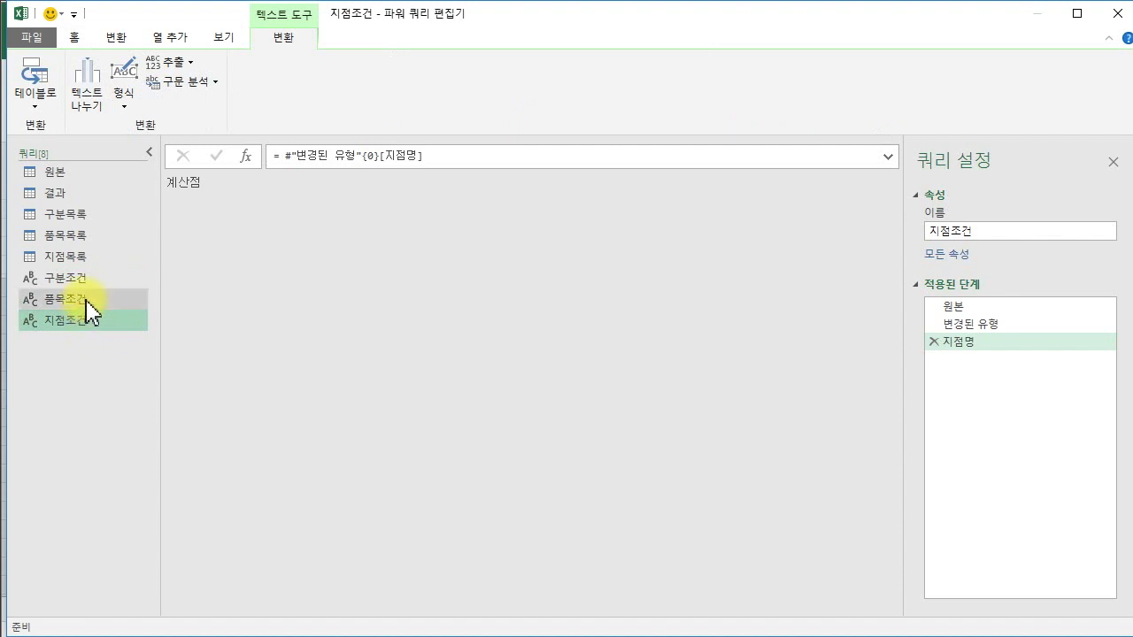
In the 결과 query, change the 판매일자 column's data type to 날짜 (date), replacing the current conversion
{"action": "left_click", "coordinate": [71, 197]}
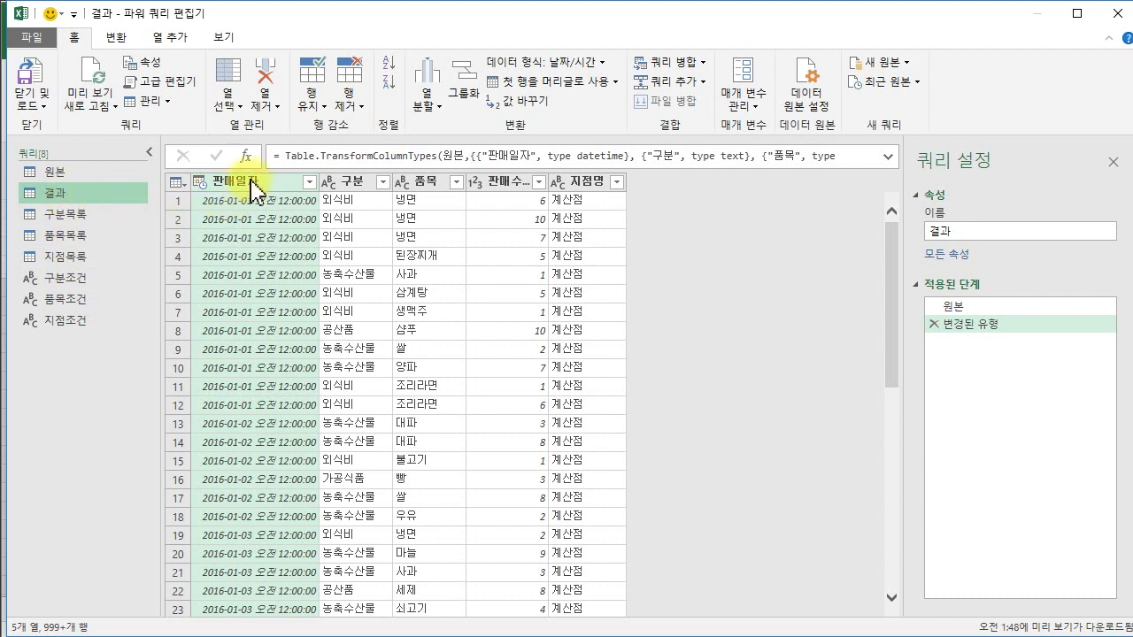
{"action": "left_click", "coordinate": [556, 62]}
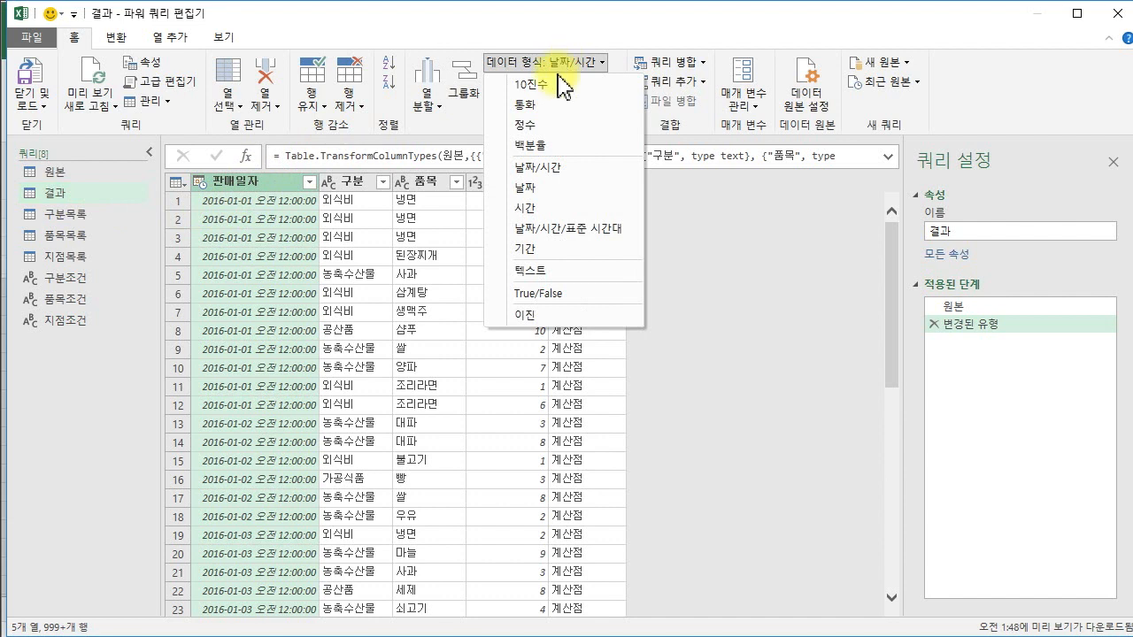
{"action": "left_click", "coordinate": [540, 189]}
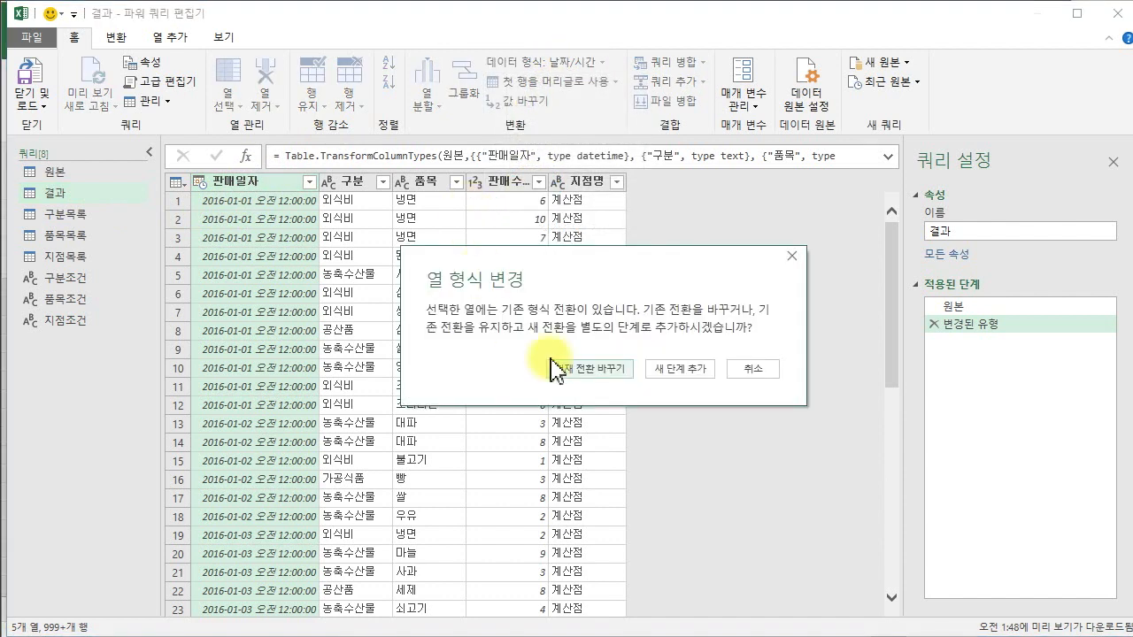
{"action": "left_click", "coordinate": [587, 370]}
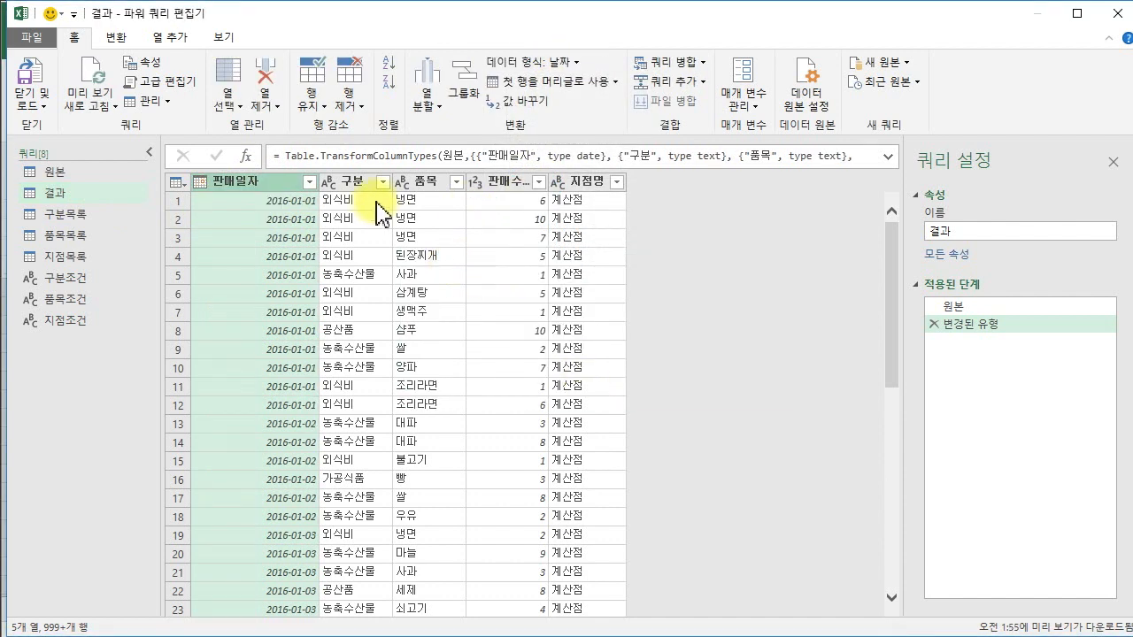
Filter the 구분 column of the 결과 query to show only 가공식품
{"action": "left_click", "coordinate": [378, 187]}
{"action": "left_click", "coordinate": [382, 183]}
{"action": "left_click", "coordinate": [133, 372]}
{"action": "left_click", "coordinate": [132, 388]}
{"action": "left_click", "coordinate": [291, 494]}
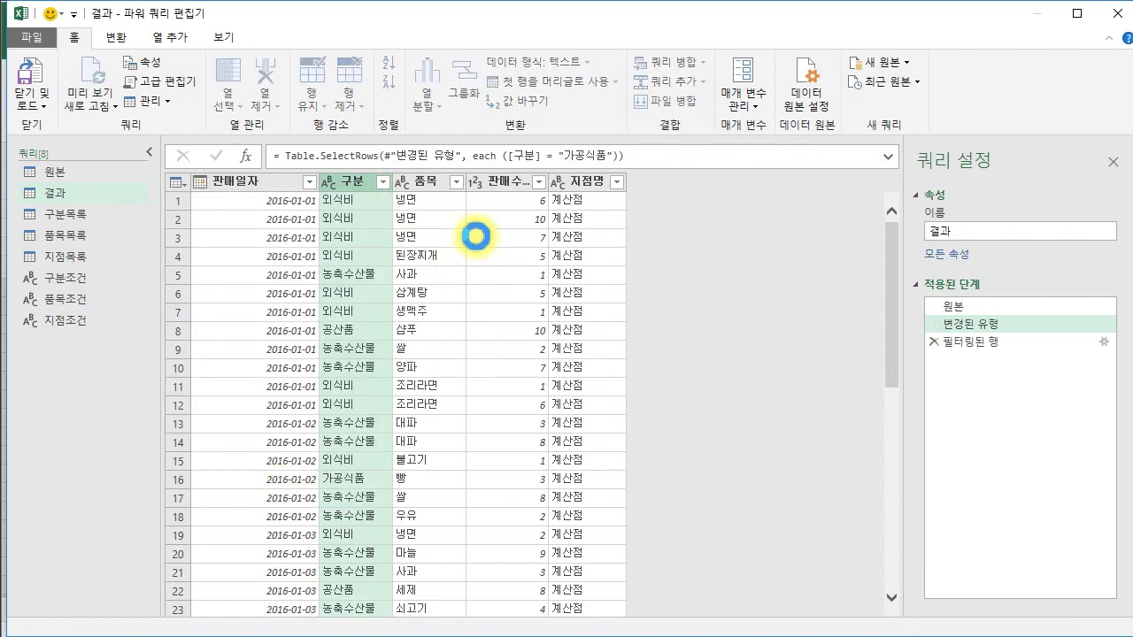
Filter the 품목 column of the 결과 query to show only 고추장
{"action": "left_click", "coordinate": [456, 182]}
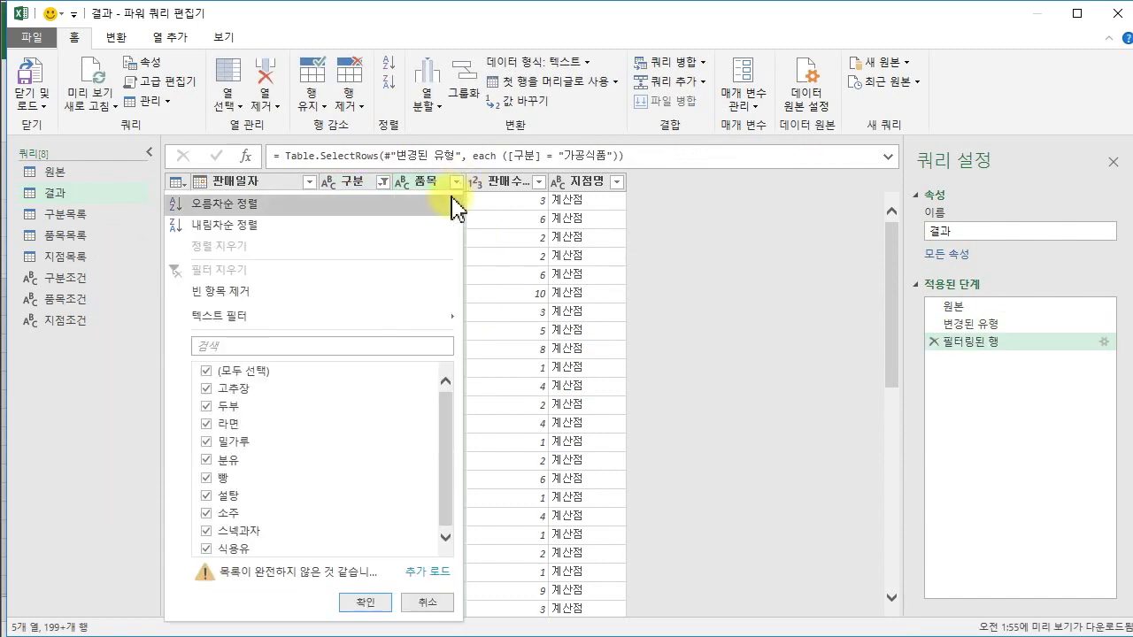
{"action": "left_click", "coordinate": [208, 371]}
{"action": "left_click", "coordinate": [206, 389]}
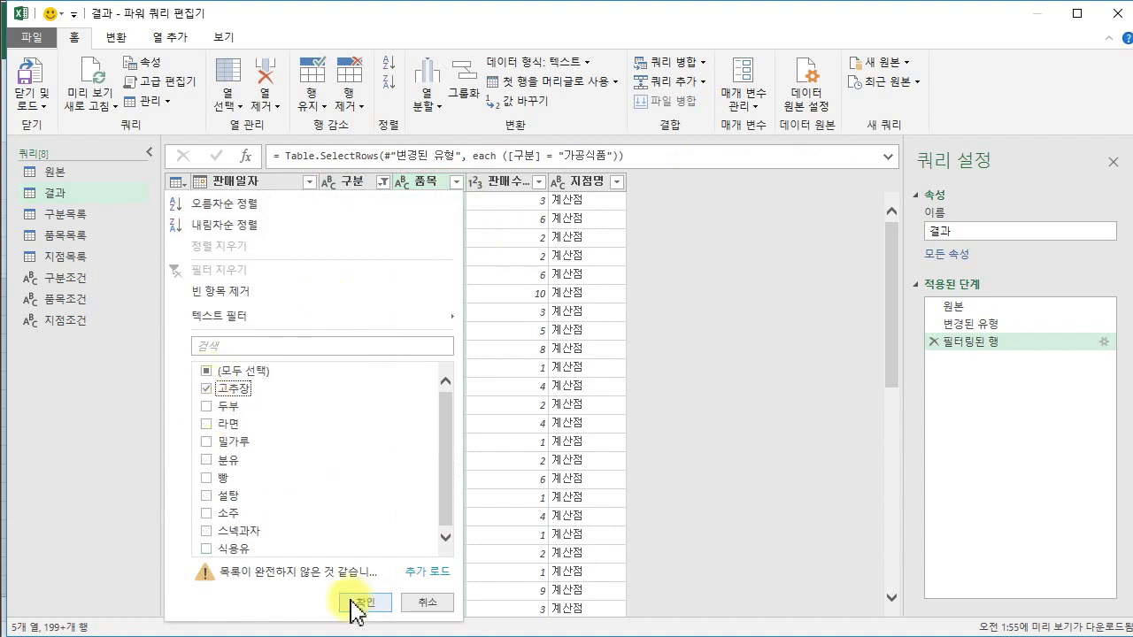
{"action": "left_click", "coordinate": [359, 603]}
Filter the 지점명 column of the 결과 query to show only 계산점
{"action": "left_click", "coordinate": [617, 182]}
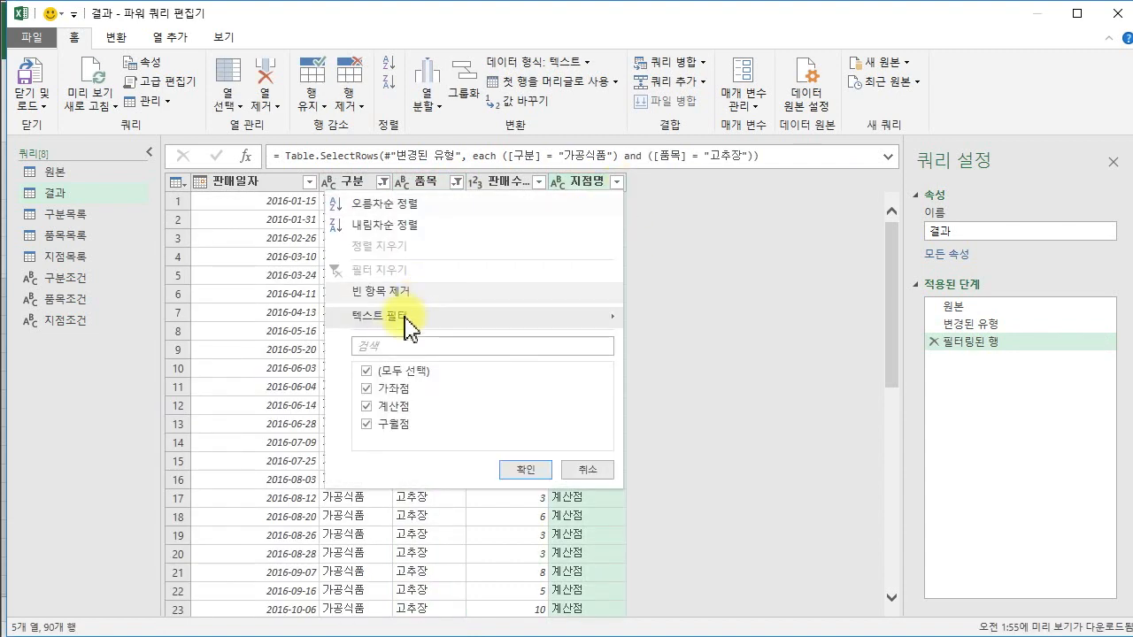
{"action": "left_click", "coordinate": [365, 371]}
{"action": "left_click", "coordinate": [366, 407]}
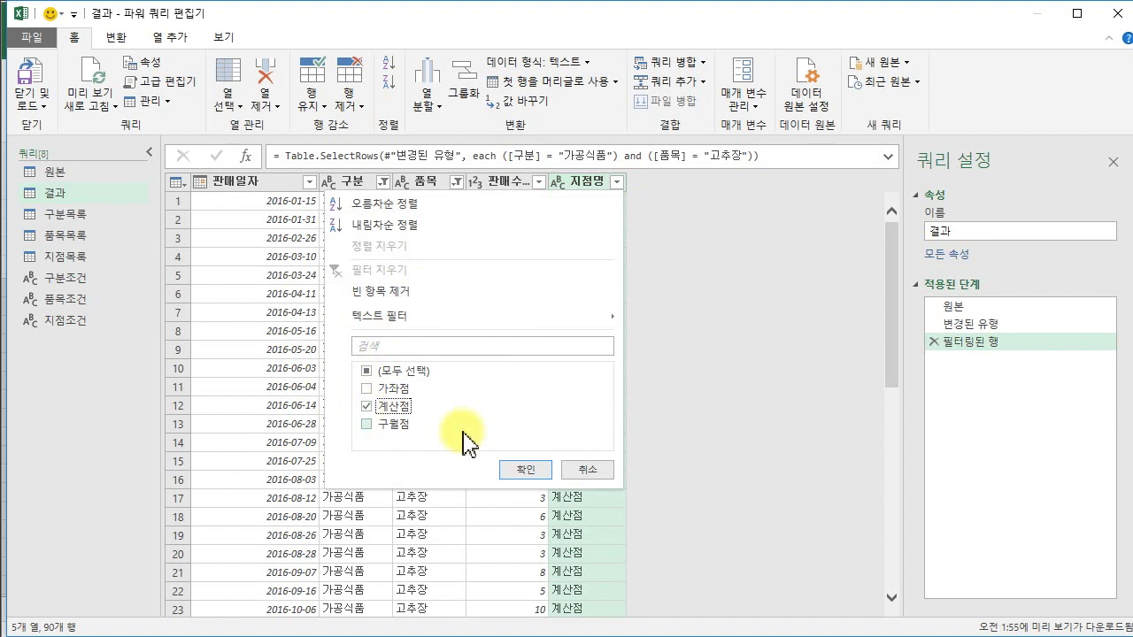
{"action": "left_click", "coordinate": [525, 470]}
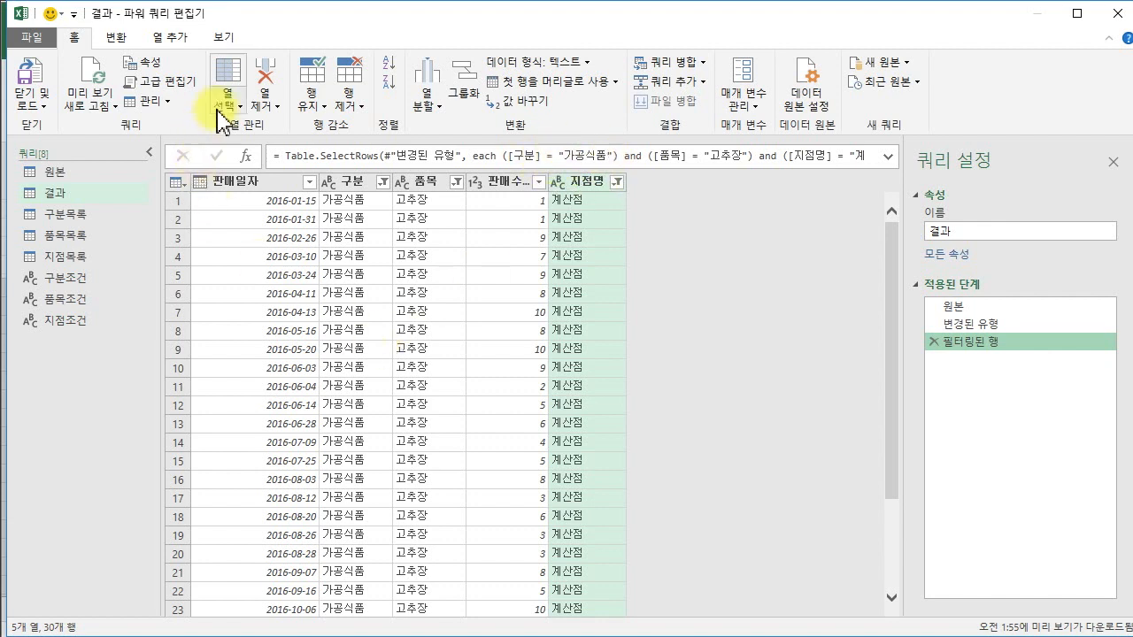
Open the 결과 query's code in the advanced editor and replace the "가공식품" filter value with 구분조건
{"action": "left_click", "coordinate": [226, 37]}
{"action": "left_click", "coordinate": [380, 81]}
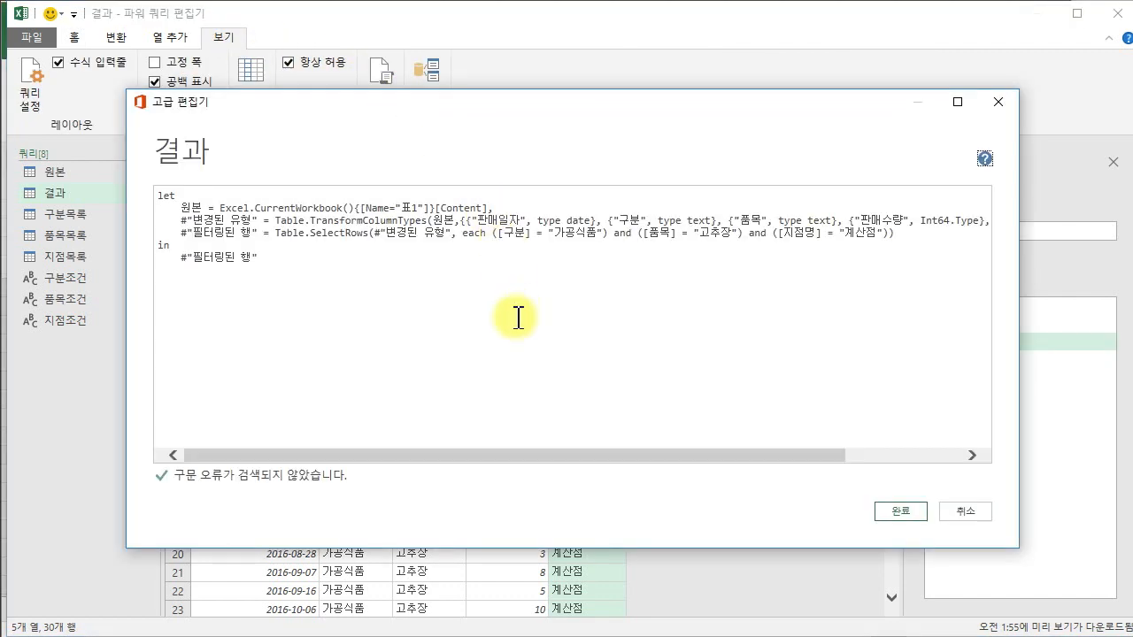
{"action": "left_click", "coordinate": [550, 234]}
{"action": "left_click_drag", "start_coordinate": [589, 237], "coordinate": [601, 237]}
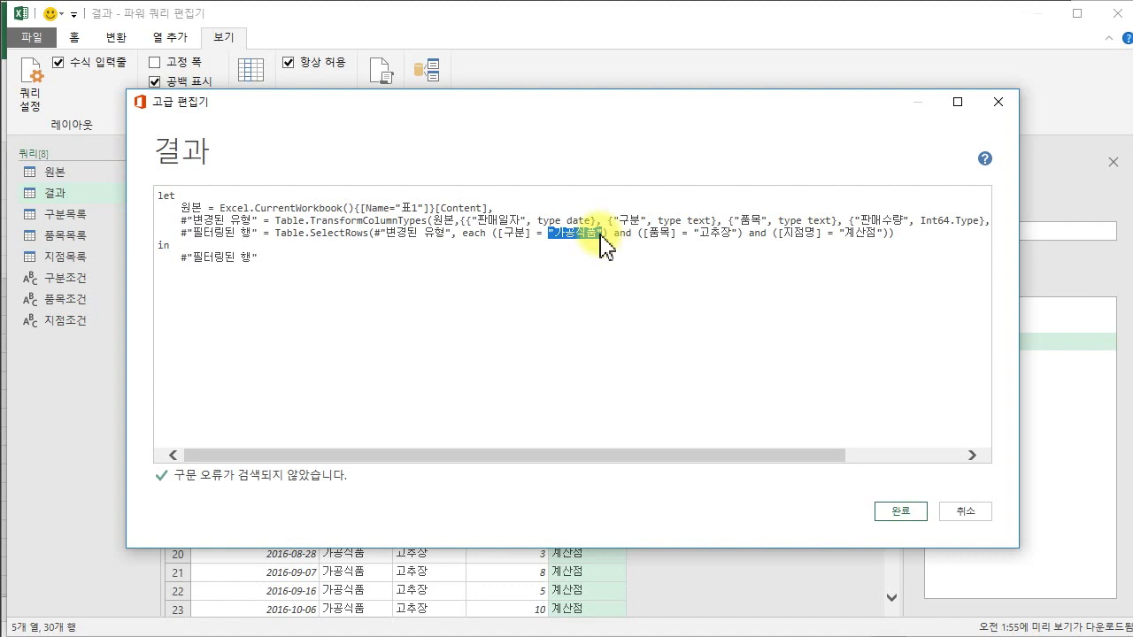
{"action": "key", "text": "Delete"}
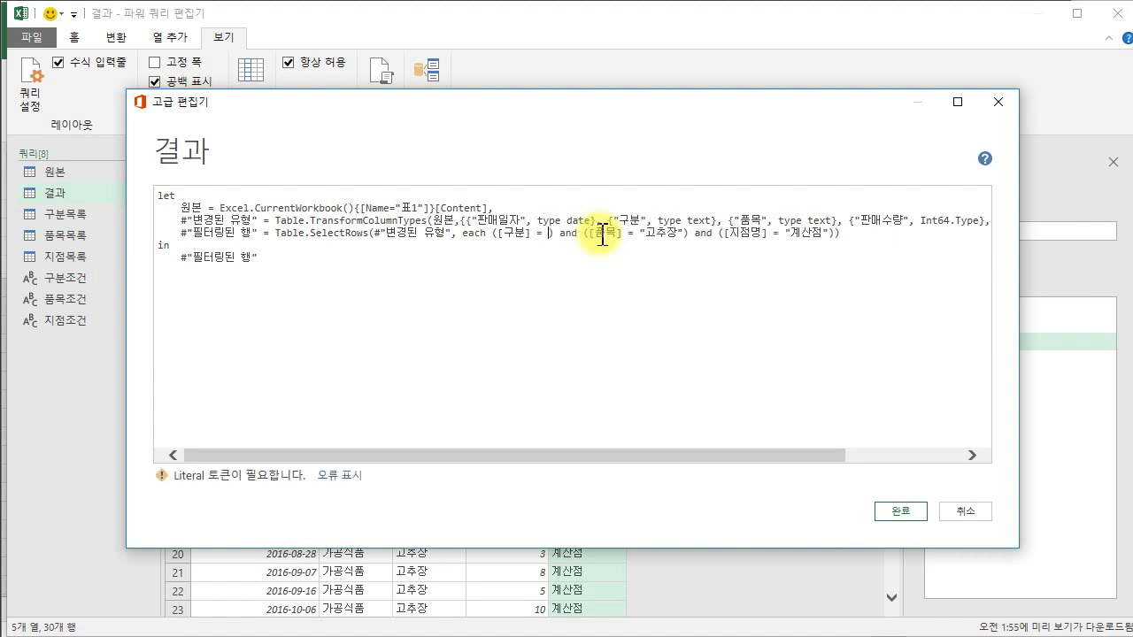
{"action": "type", "text": "구분조건"}
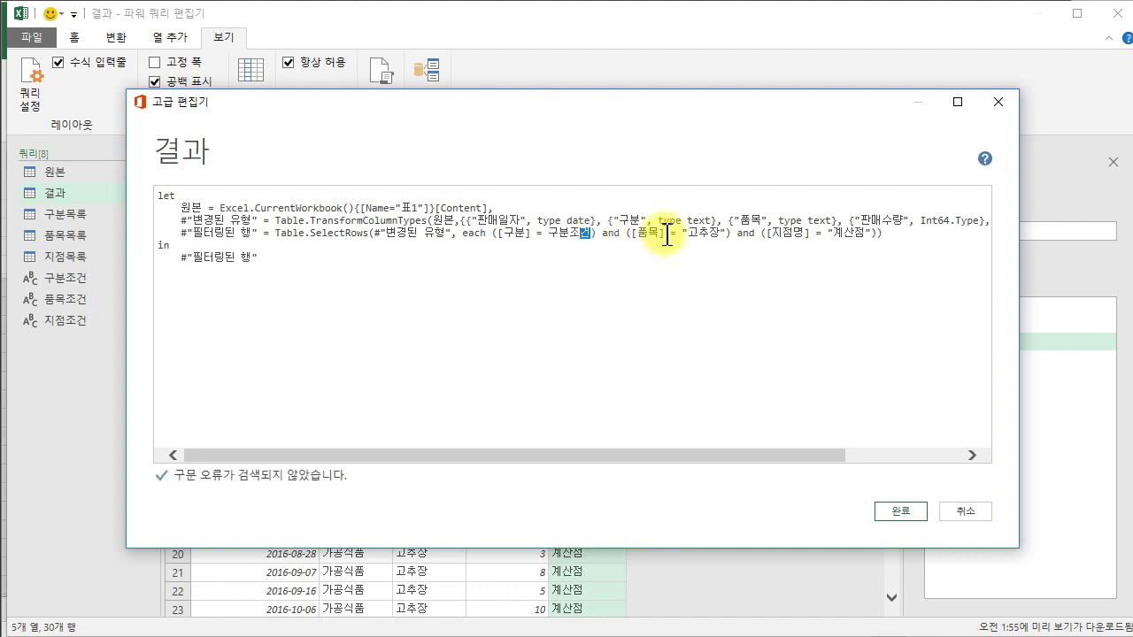
Replace the "고추장" filter value in the query code with 품목조건
{"action": "left_click", "coordinate": [727, 233]}
{"action": "key", "text": "BackSpace"}
{"action": "key", "text": "BackSpace"}
{"action": "key", "text": "BackSpace"}
{"action": "key", "text": "BackSpace"}
{"action": "key", "text": "BackSpace"}
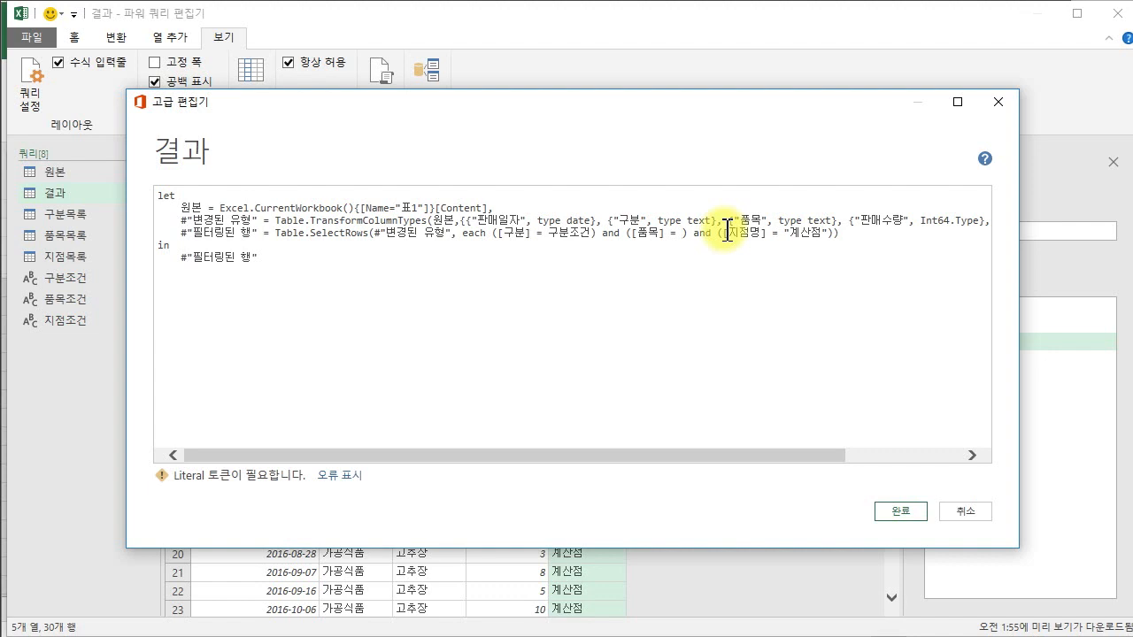
{"action": "type", "text": "품목조건"}
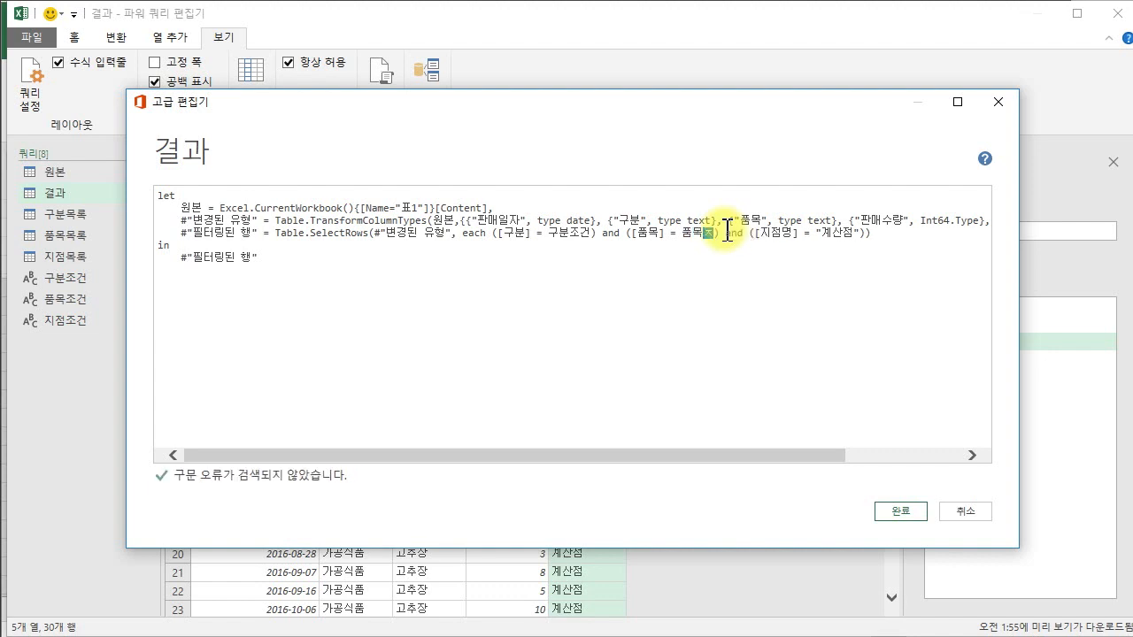
Replace the "계산점" filter value in the query code with 지점조건
{"action": "left_click", "coordinate": [870, 232]}
{"action": "key", "text": "BackSpace"}
{"action": "key", "text": "BackSpace"}
{"action": "key", "text": "BackSpace"}
{"action": "key", "text": "BackSpace"}
{"action": "key", "text": "BackSpace"}
{"action": "type", "text": "ㅈ점조거"}
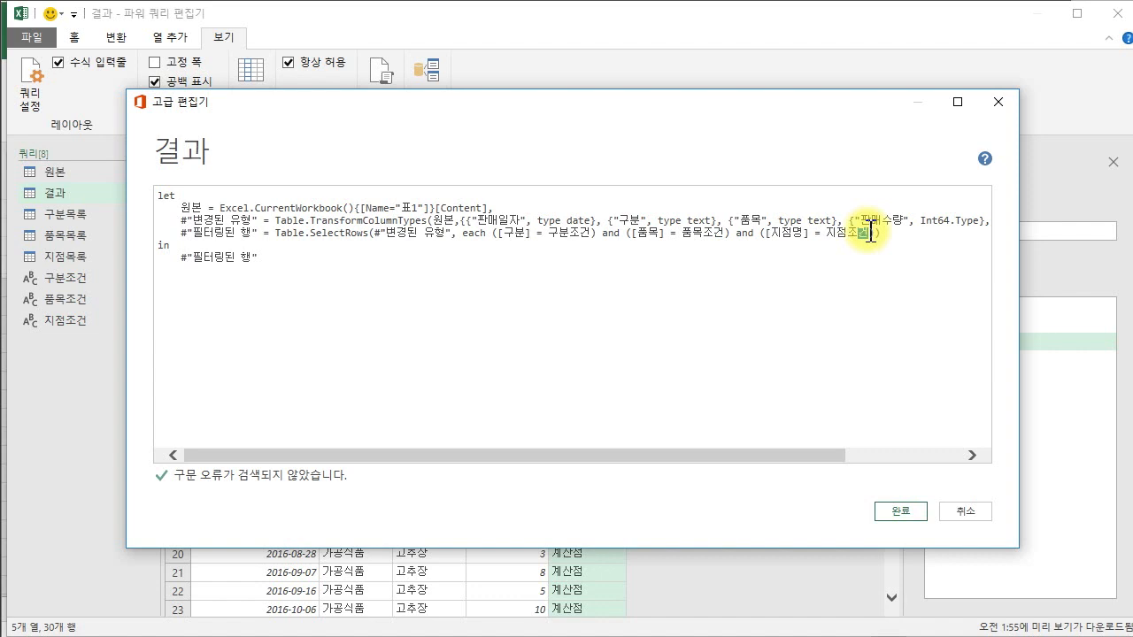
Apply the edited query code, then close the query editor and load the 결과 query back to the worksheet
{"action": "left_click", "coordinate": [853, 238]}
{"action": "left_click", "coordinate": [908, 514]}
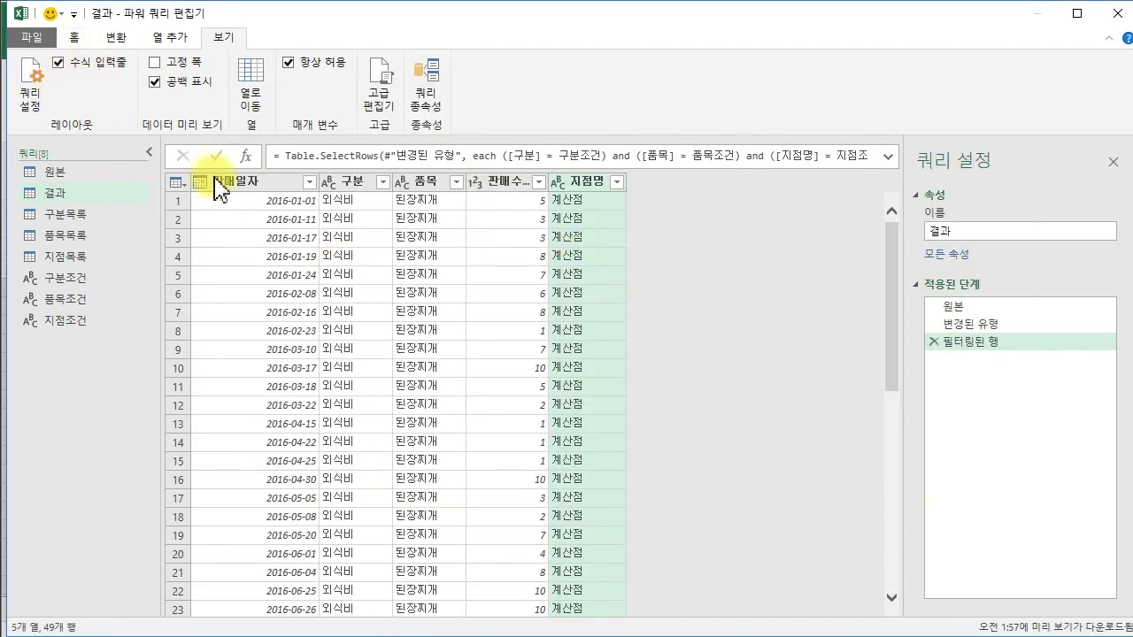
{"action": "left_click", "coordinate": [86, 41]}
{"action": "left_click", "coordinate": [39, 73]}
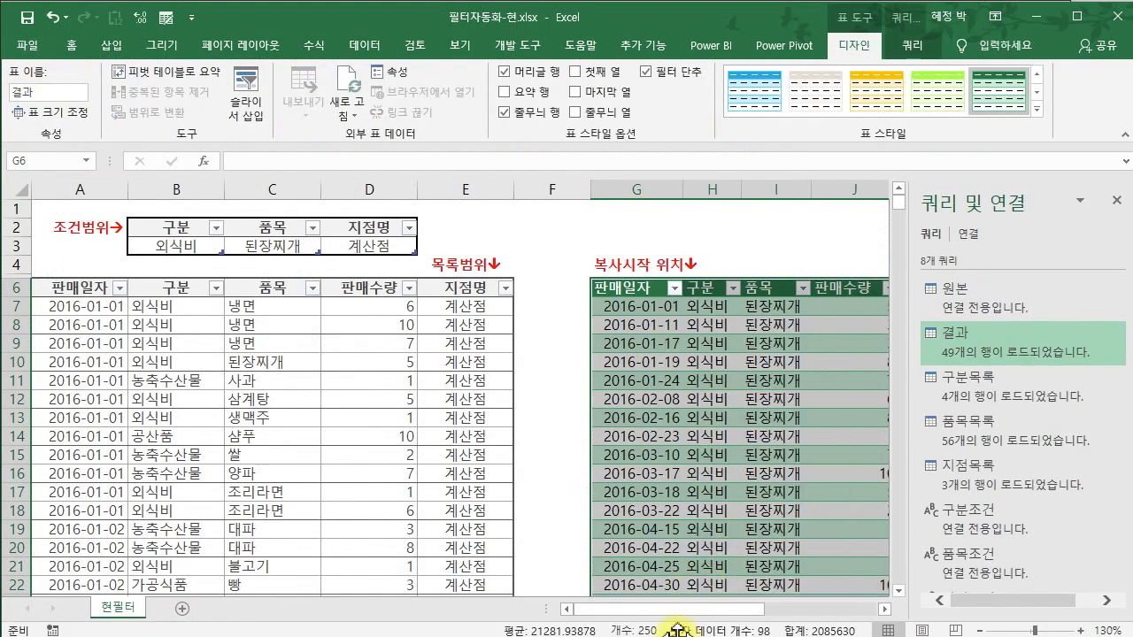
Set the 구분 condition in the condition range to 공산품 and the 품목 condition to 샴푸
{"action": "left_click_drag", "start_coordinate": [684, 610], "coordinate": [713, 611]}
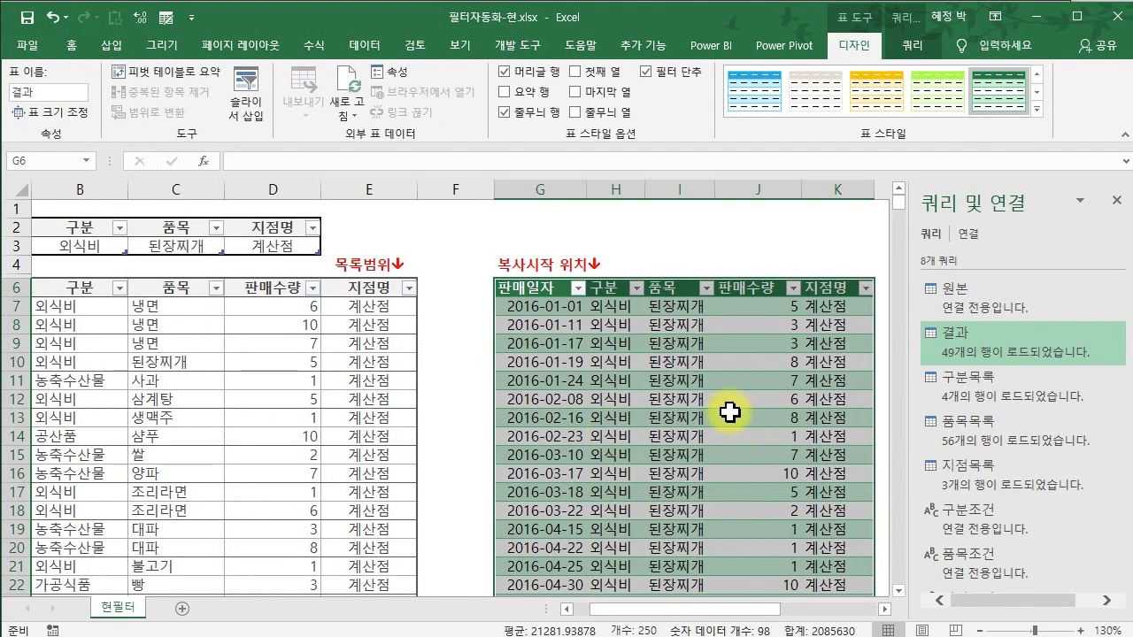
{"action": "left_click", "coordinate": [117, 247]}
{"action": "left_click", "coordinate": [135, 247]}
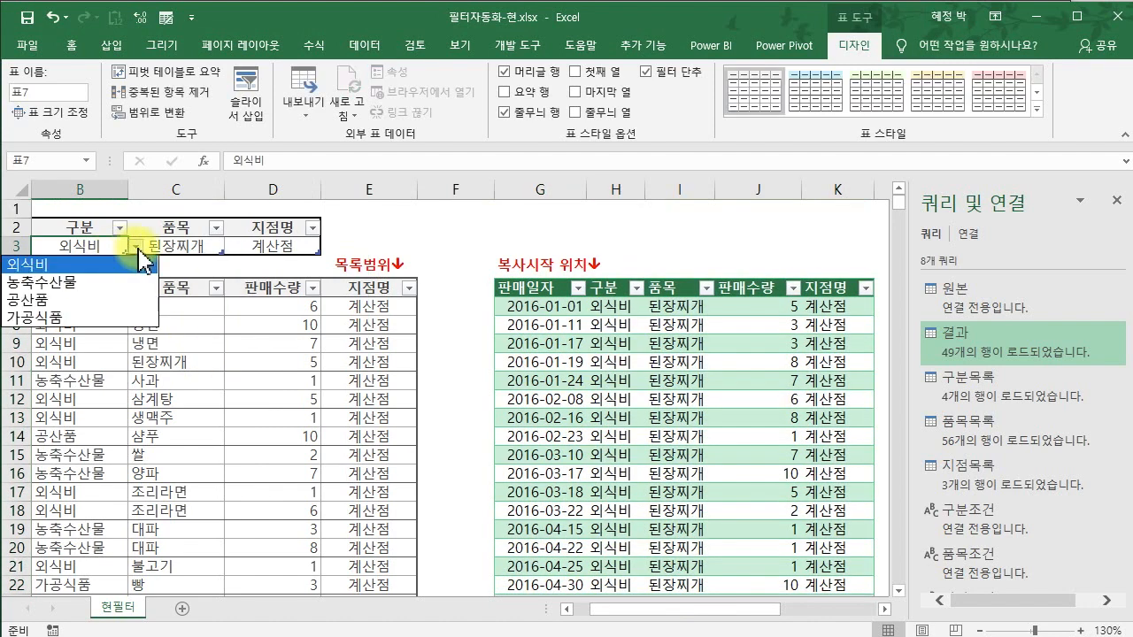
{"action": "left_click", "coordinate": [96, 301]}
{"action": "left_click", "coordinate": [221, 246]}
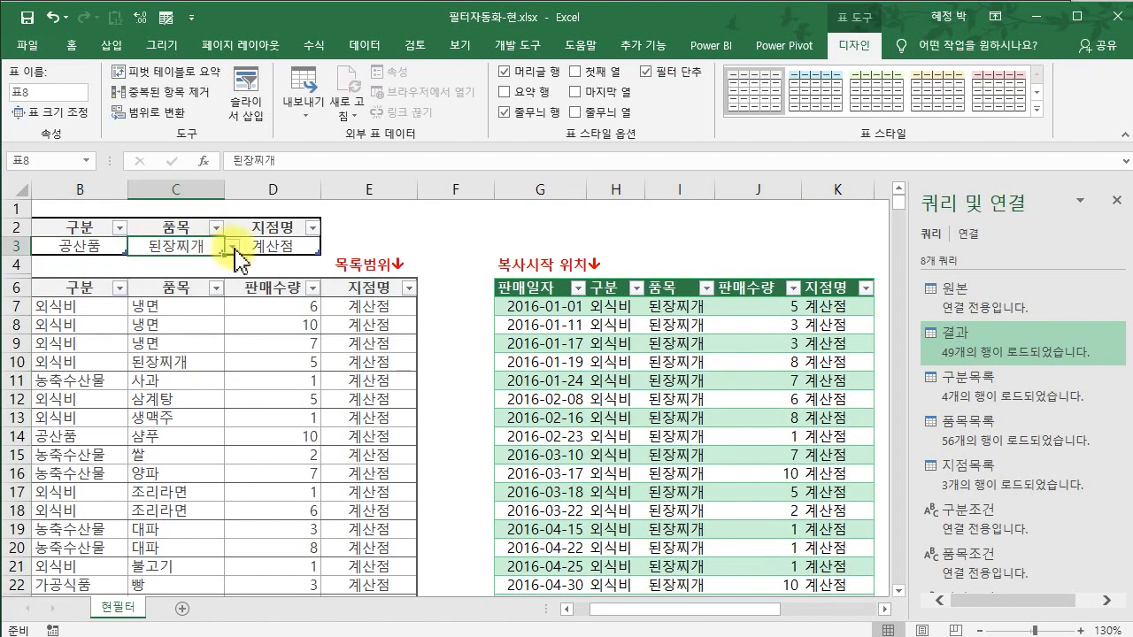
{"action": "left_click", "coordinate": [232, 248]}
{"action": "left_click", "coordinate": [159, 335]}
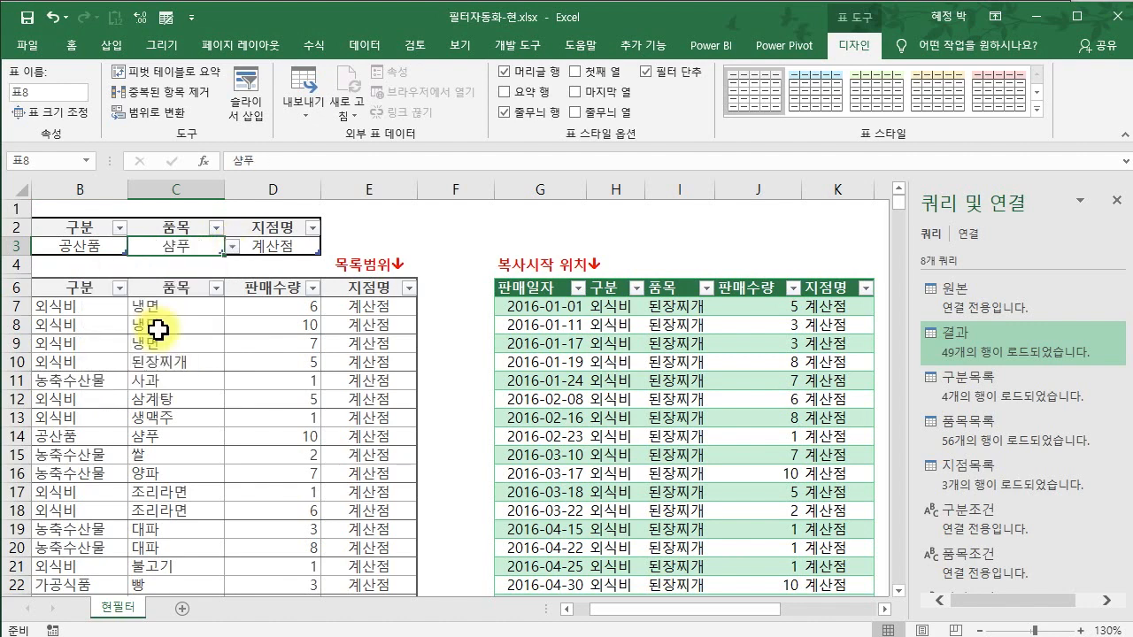
Choose 구월점 as the 지점명 condition in the condition range
{"action": "left_click", "coordinate": [305, 246]}
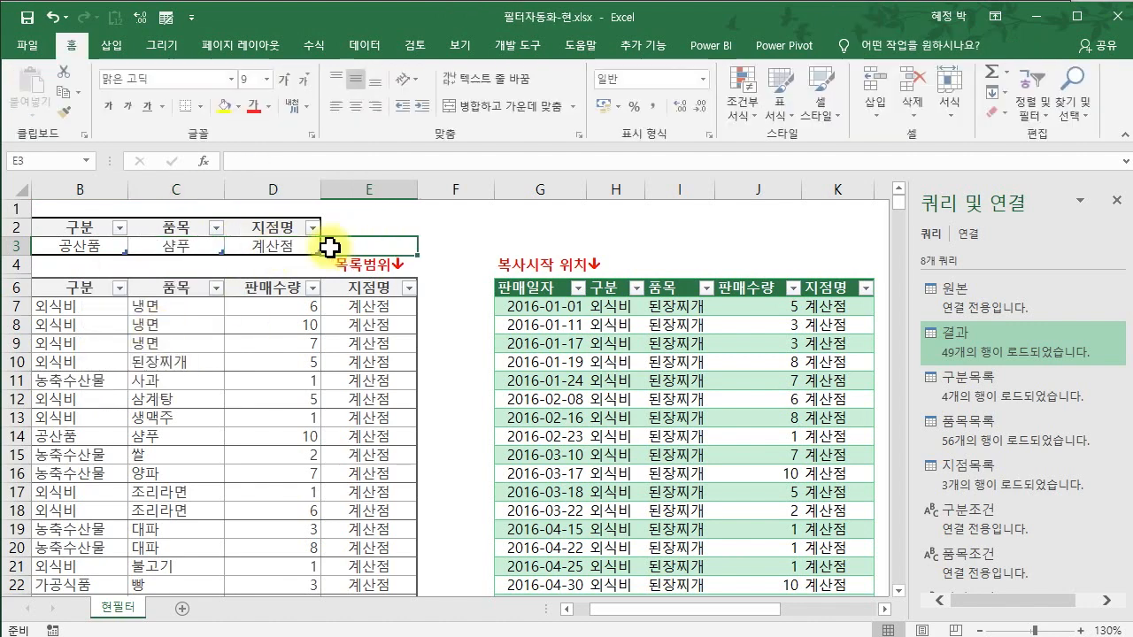
{"action": "left_click", "coordinate": [328, 246]}
{"action": "left_click", "coordinate": [265, 279]}
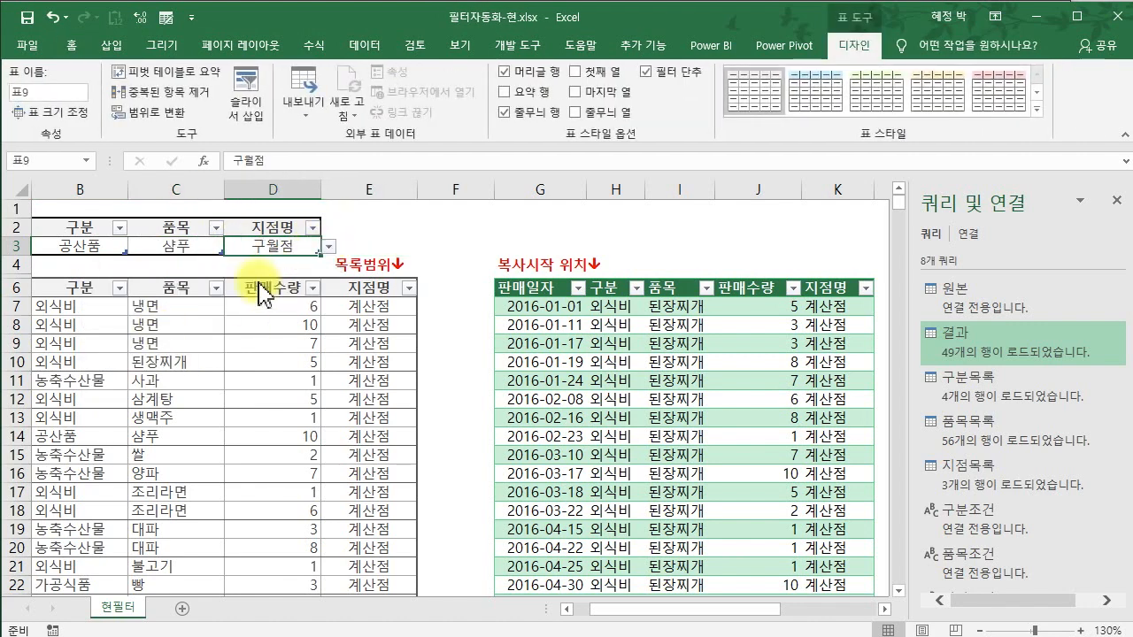
Refresh all queries in the workbook so the 결과 table is filtered by the selected conditions
{"action": "left_click", "coordinate": [640, 412]}
{"action": "left_click", "coordinate": [978, 630]}
{"action": "left_click", "coordinate": [977, 630]}
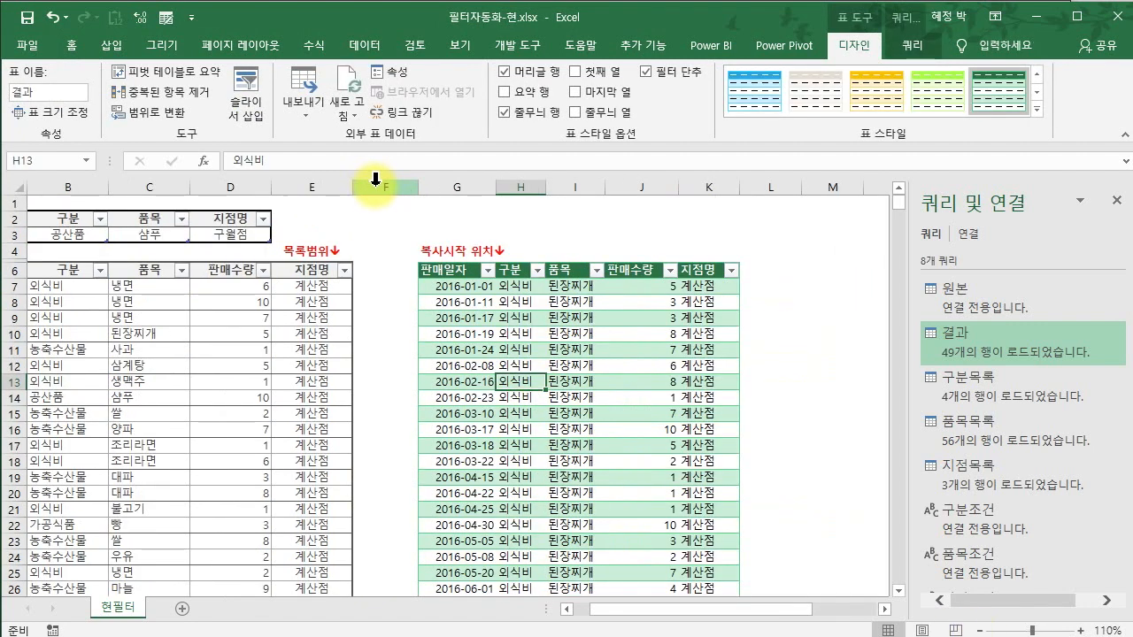
{"action": "left_click", "coordinate": [365, 53]}
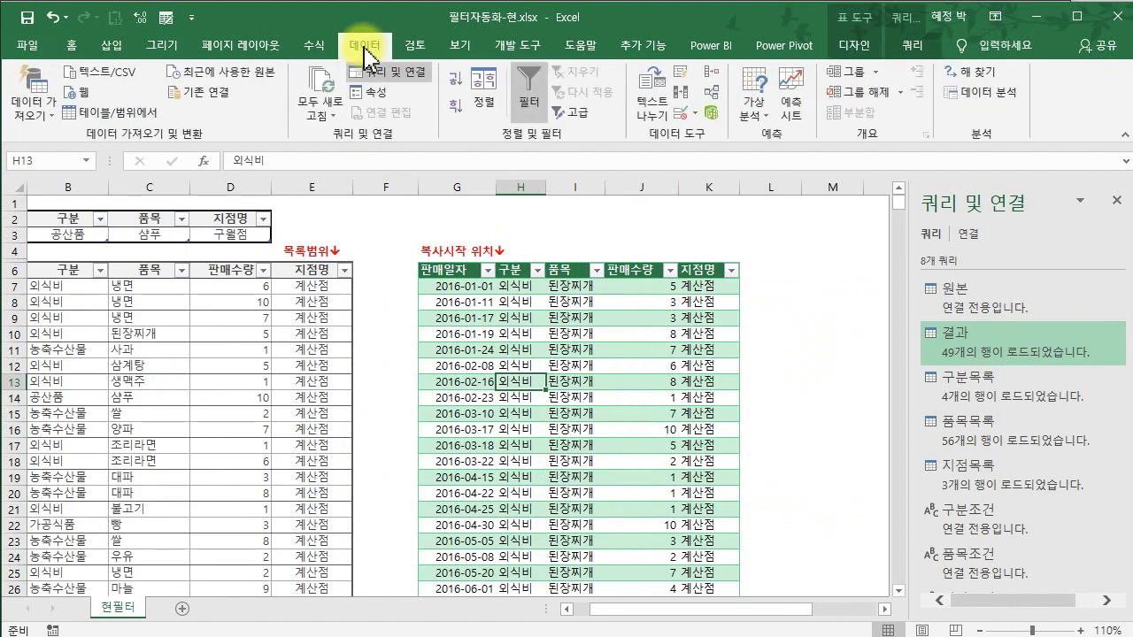
{"action": "left_click", "coordinate": [317, 89]}
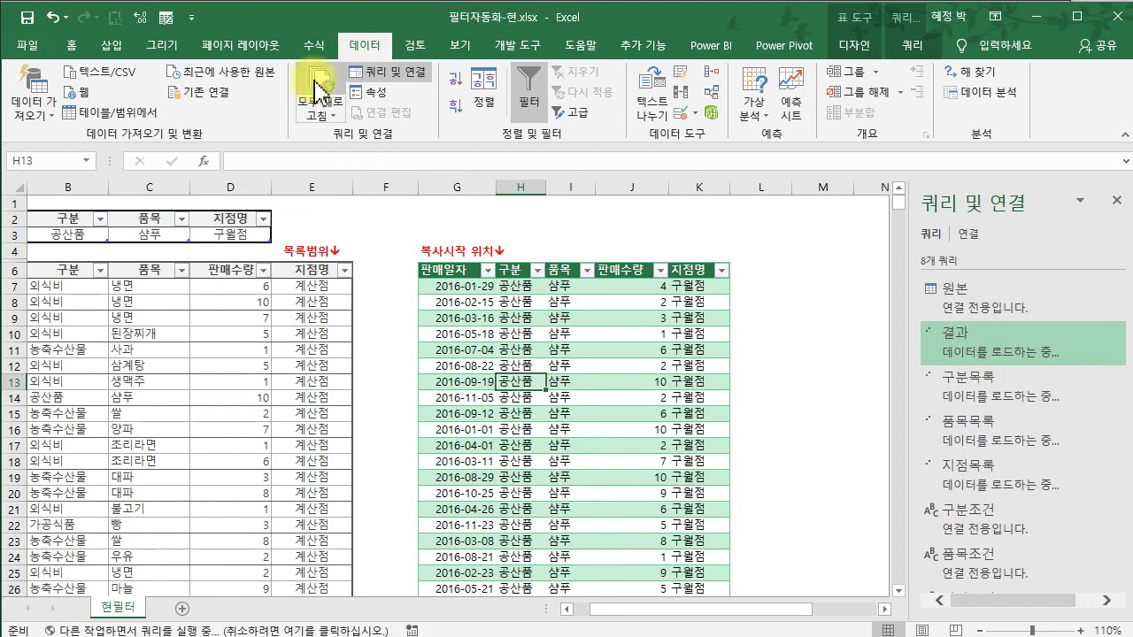